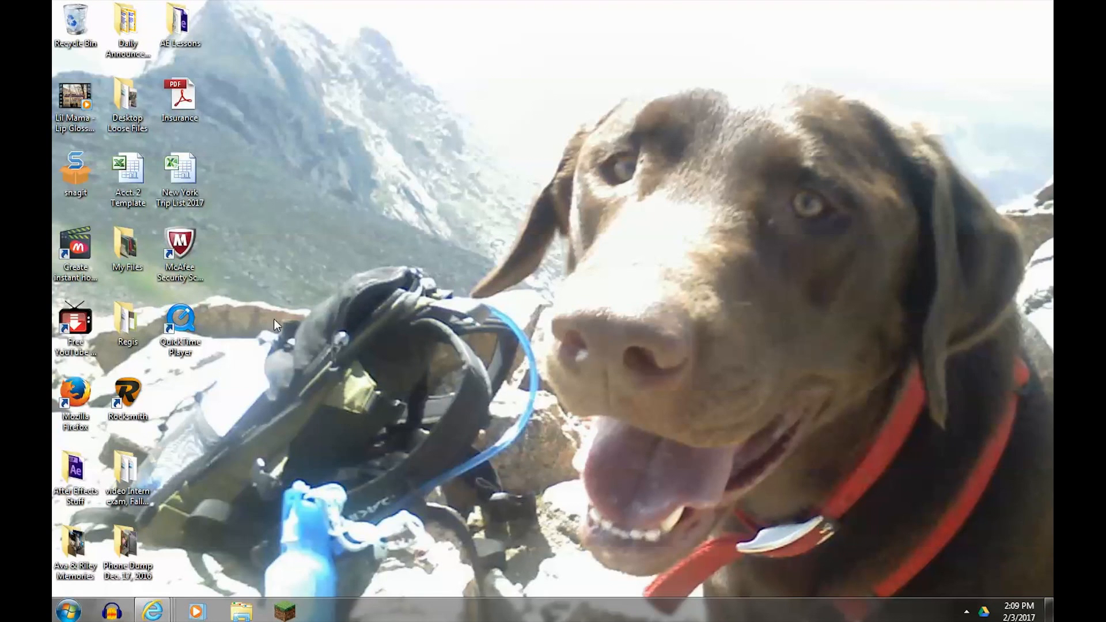
Create a folder named "Lesson 4" inside the AE Lessons folder on the desktop, and return to the desktop
{"action": "double_click", "coordinate": [180, 23]}
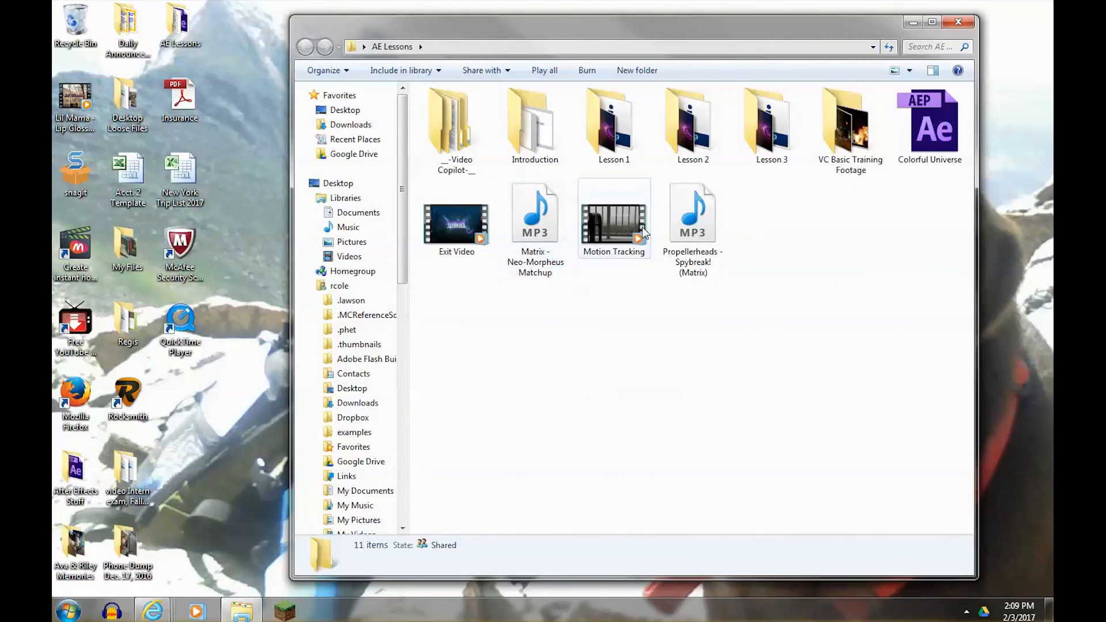
{"action": "right_click", "coordinate": [737, 345]}
{"action": "mouse_move", "coordinate": [768, 526]}
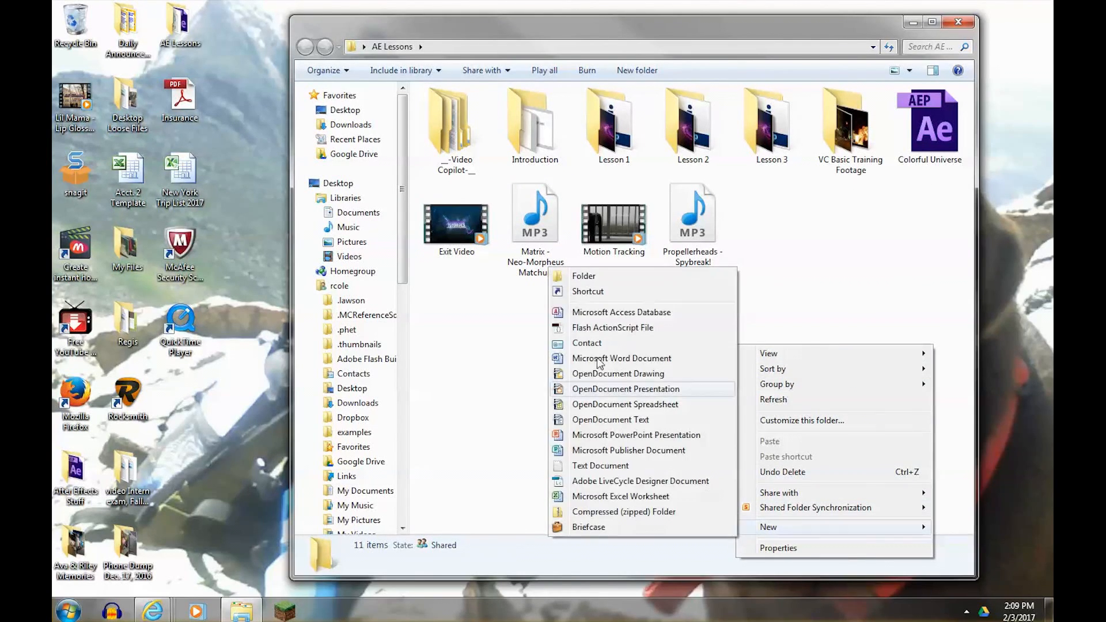
{"action": "left_click", "coordinate": [570, 278]}
{"action": "type", "text": "Lesson 4"}
{"action": "left_click", "coordinate": [698, 391]}
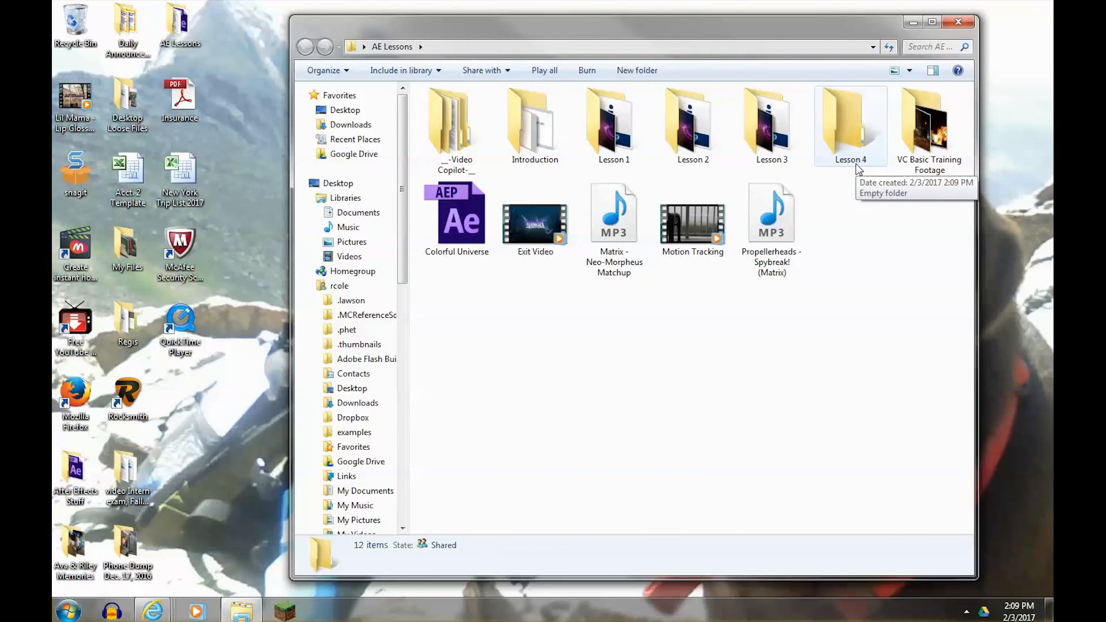
{"action": "left_click", "coordinate": [912, 24]}
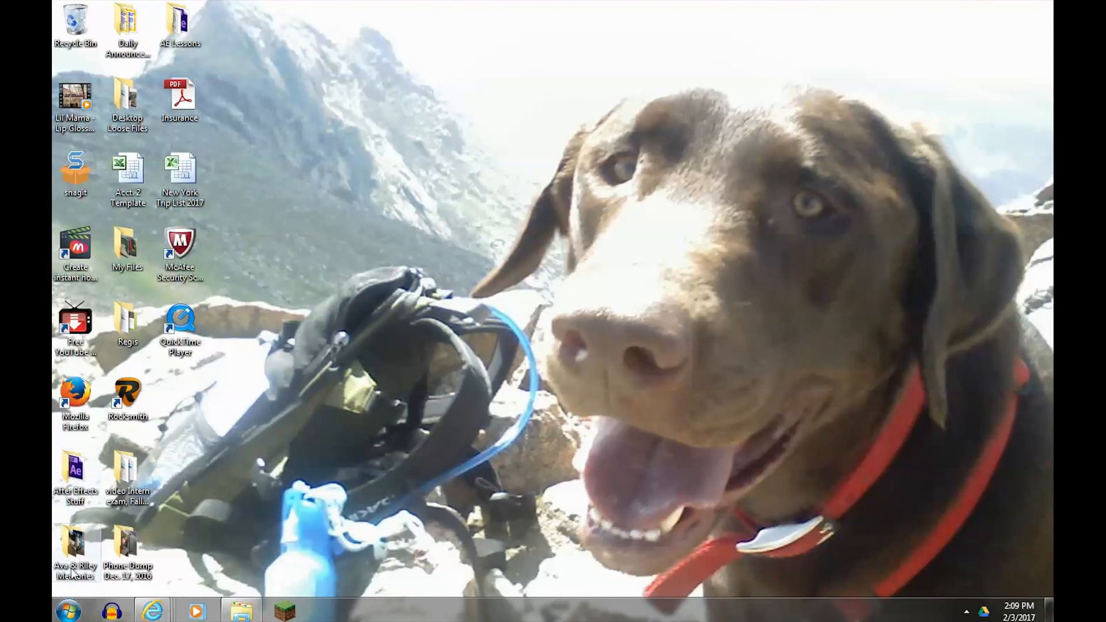
Launch Adobe After Effects CS6, dismissing its welcome screen, and make the timeline area taller
{"action": "left_click", "coordinate": [66, 615]}
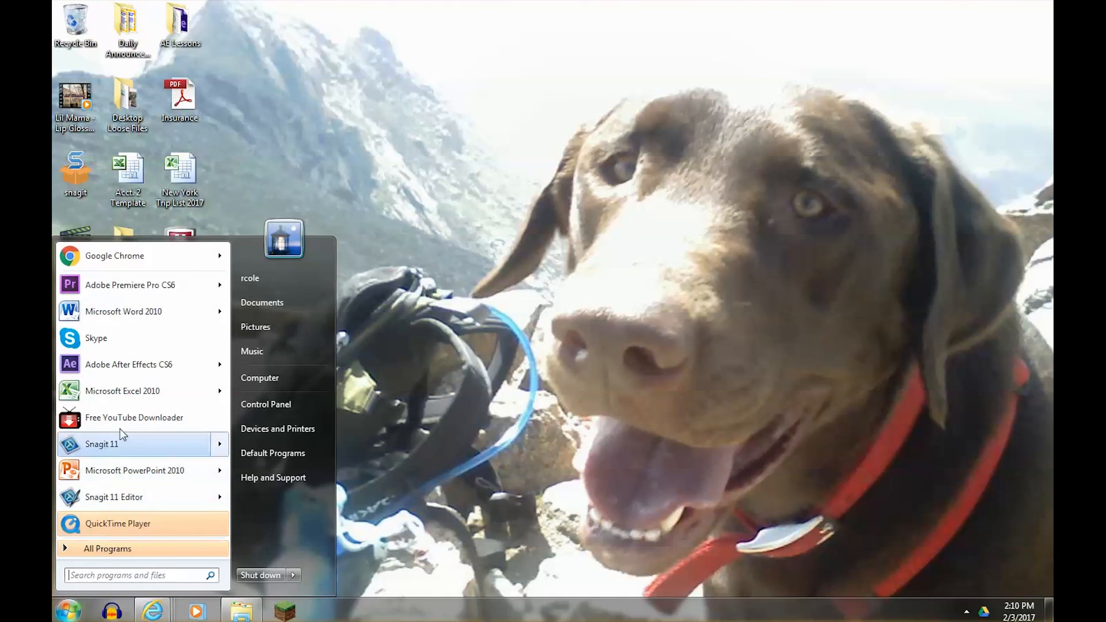
{"action": "left_click", "coordinate": [134, 367]}
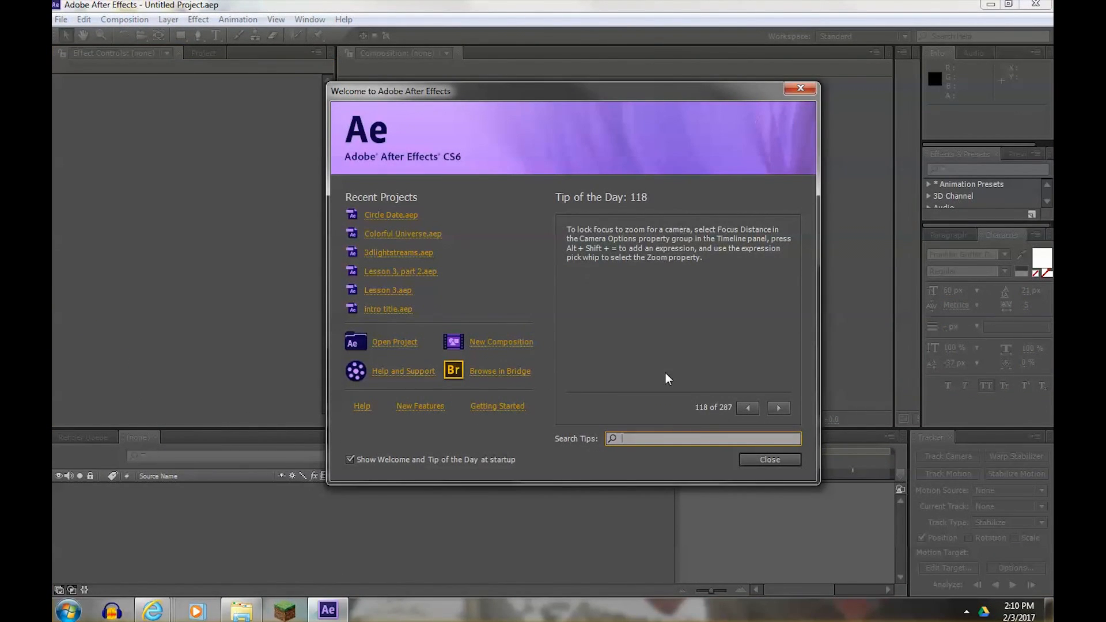
{"action": "left_click", "coordinate": [751, 462]}
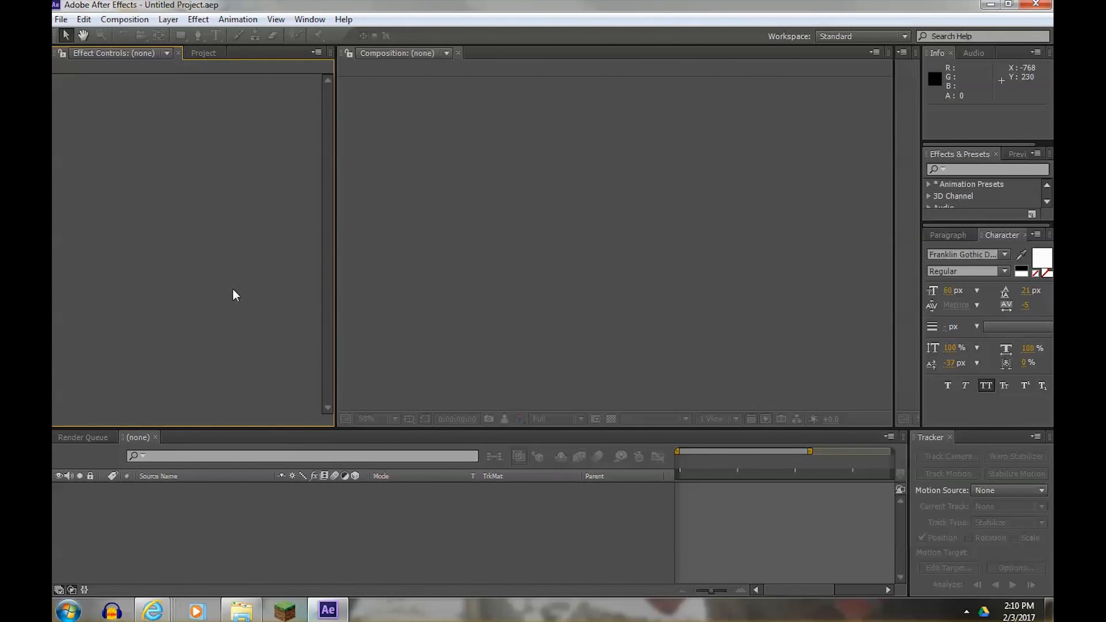
{"action": "left_click_drag", "start_coordinate": [176, 428], "coordinate": [178, 349]}
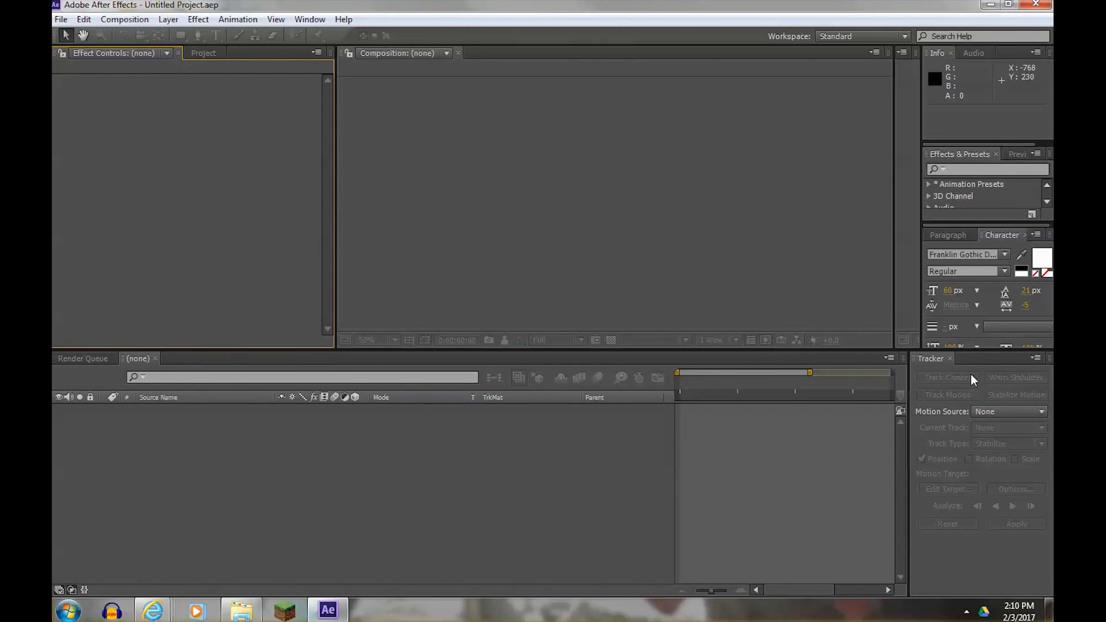
Save the project as "Lesson 4" in the desktop's AE Lessons > Lesson 4 folder
{"action": "left_click", "coordinate": [61, 20]}
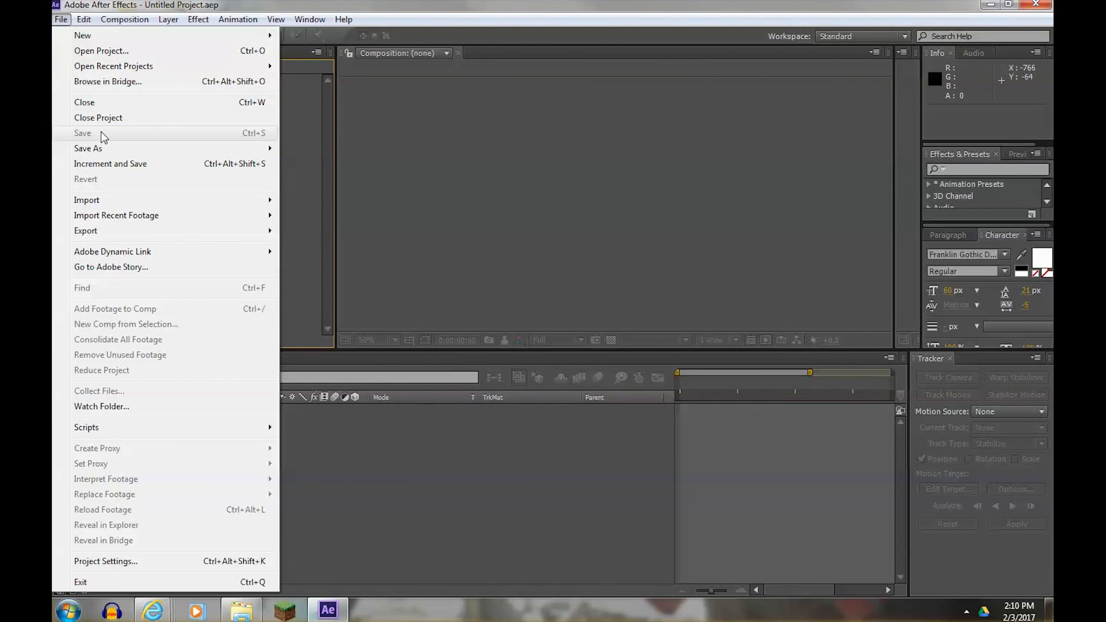
{"action": "mouse_move", "coordinate": [88, 148]}
{"action": "left_click", "coordinate": [319, 149]}
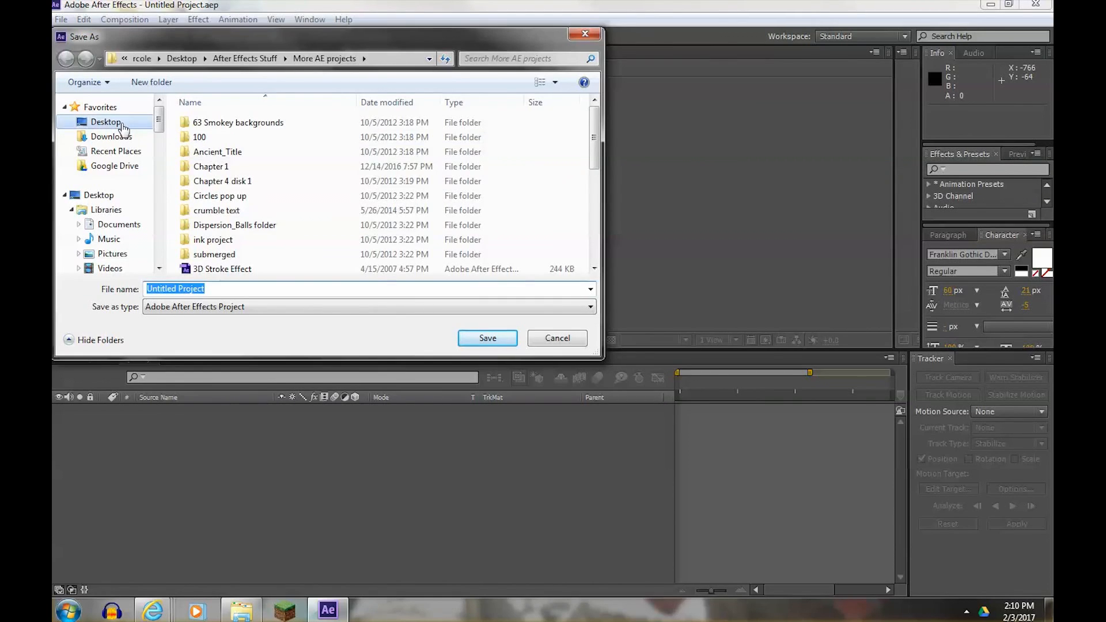
{"action": "left_click", "coordinate": [122, 126]}
{"action": "left_click", "coordinate": [227, 199]}
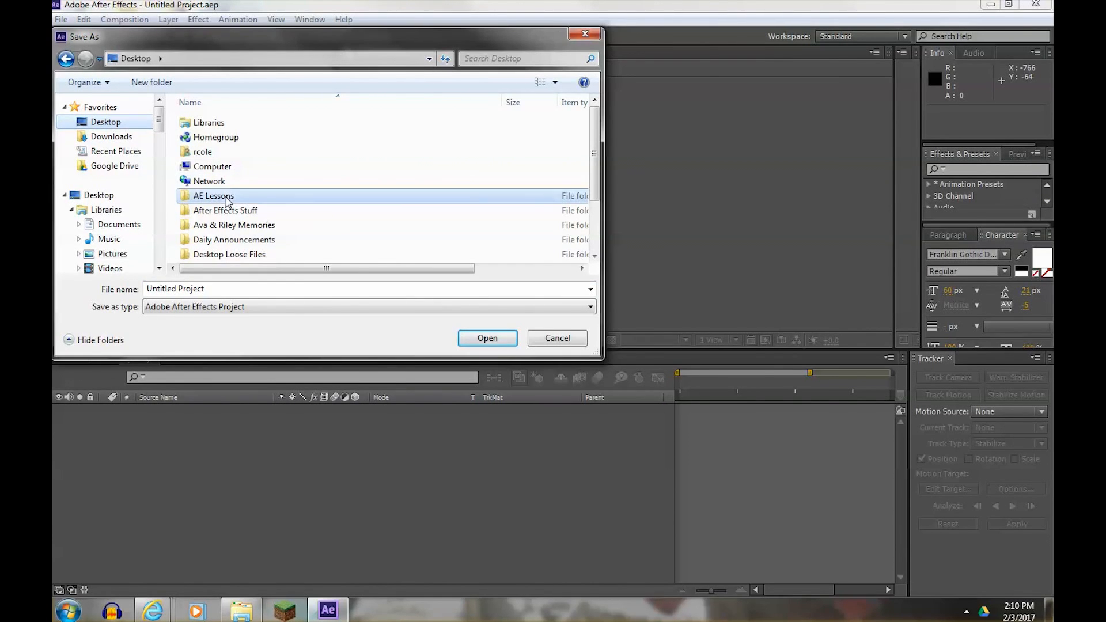
{"action": "double_click", "coordinate": [226, 199]}
{"action": "left_click", "coordinate": [213, 208]}
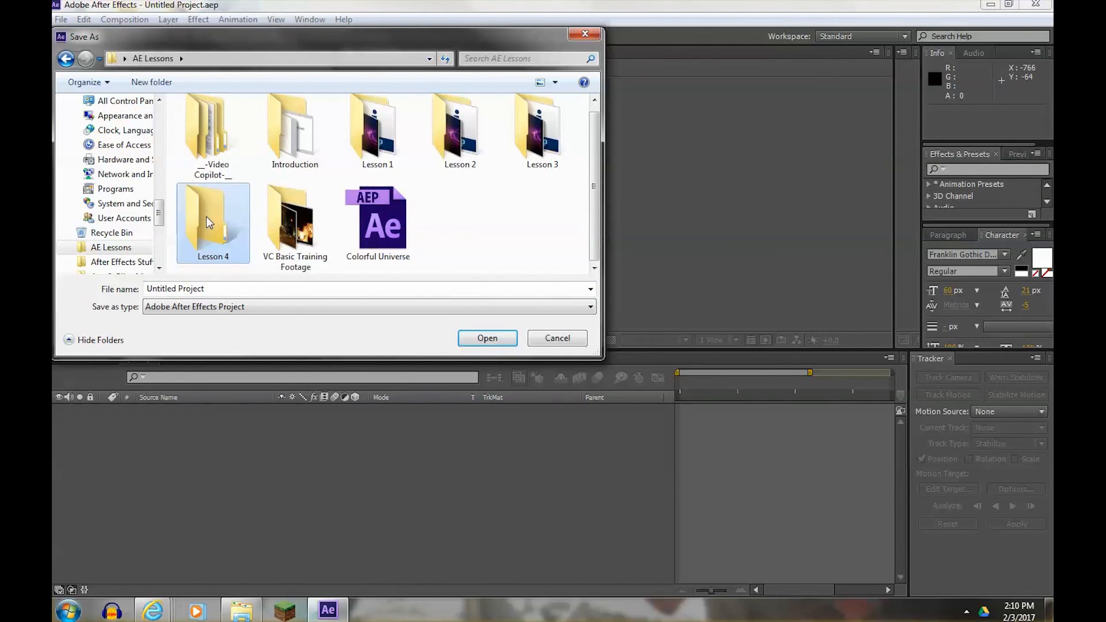
{"action": "double_click", "coordinate": [206, 217]}
{"action": "left_click", "coordinate": [210, 288]}
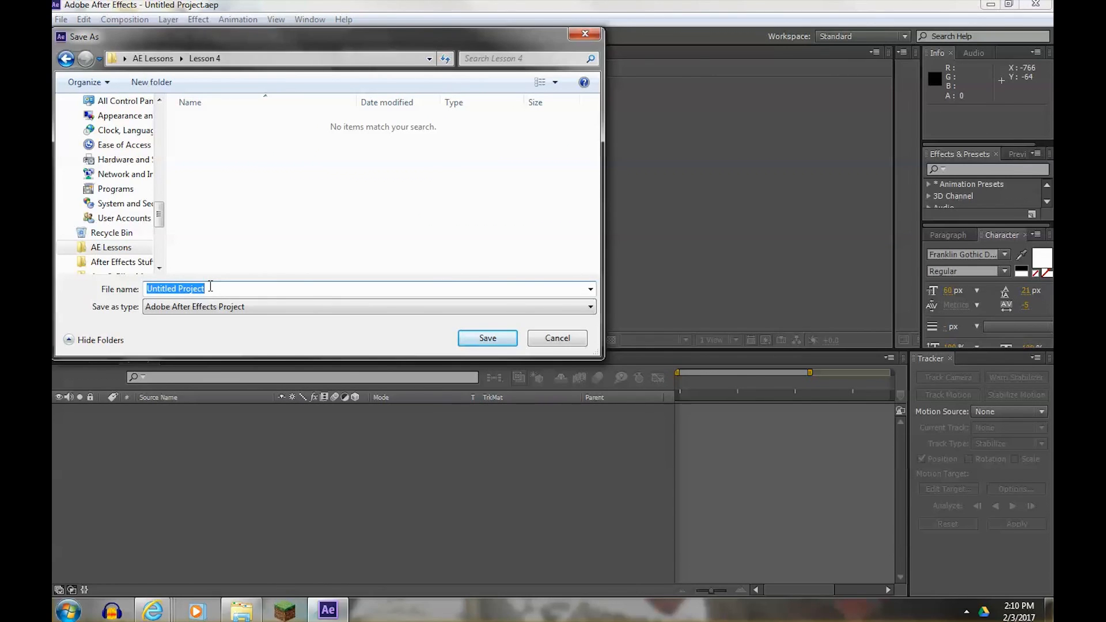
{"action": "type", "text": "L"}
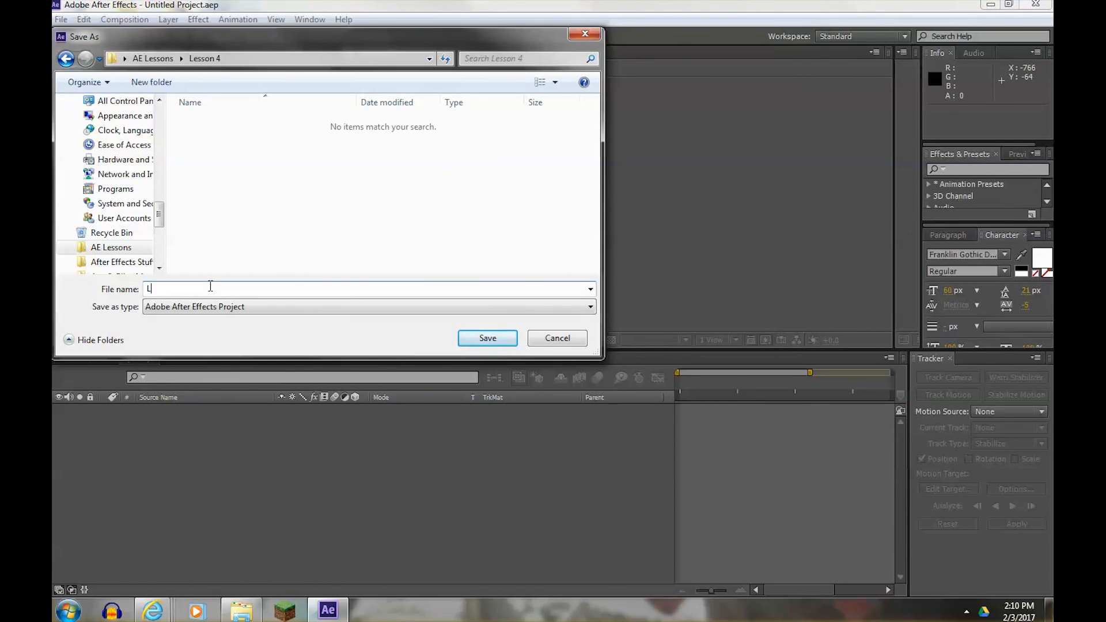
{"action": "type", "text": "esson 4"}
{"action": "left_click", "coordinate": [493, 335]}
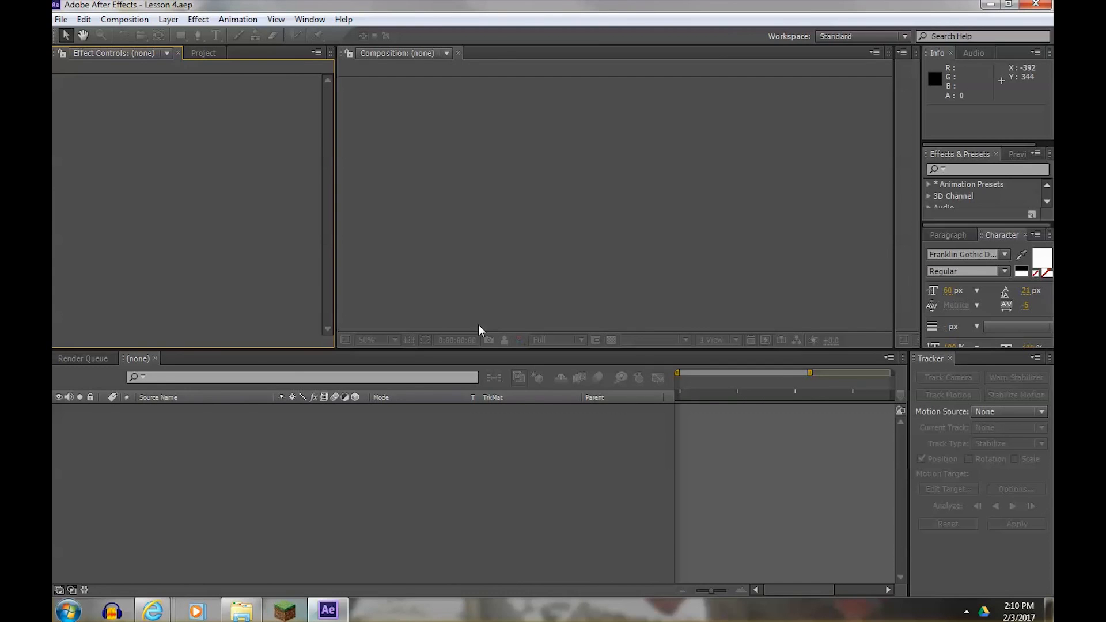
Adjust the layout by narrowing the effect controls area and widening the footage viewer, and show the project's item list
{"action": "left_click_drag", "start_coordinate": [337, 348], "coordinate": [265, 350]}
{"action": "left_click_drag", "start_coordinate": [894, 296], "coordinate": [830, 284]}
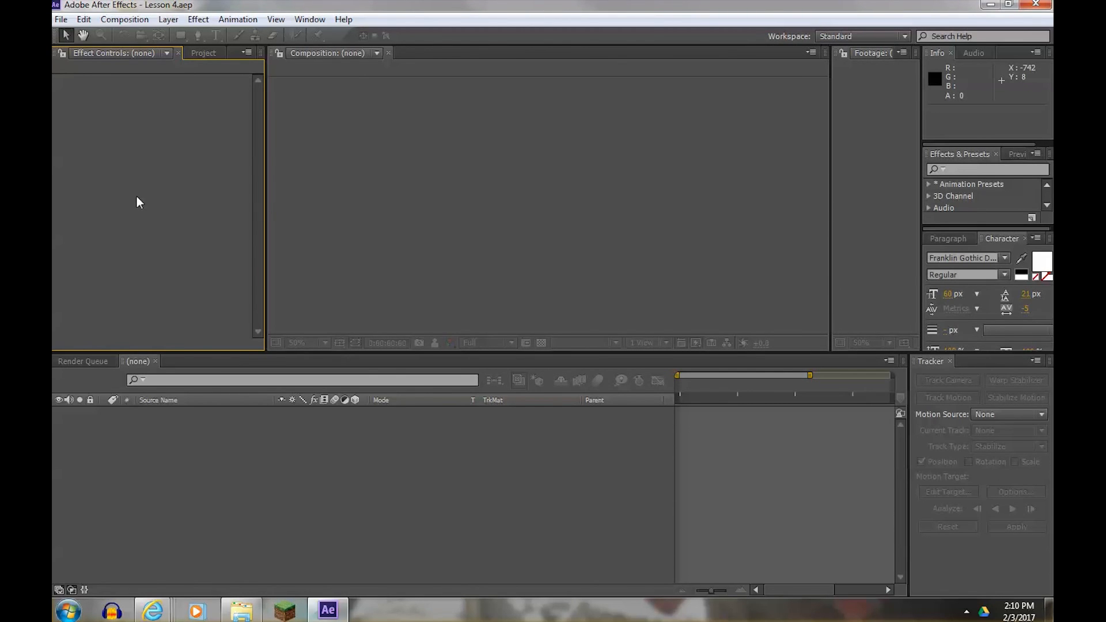
{"action": "left_click", "coordinate": [204, 52]}
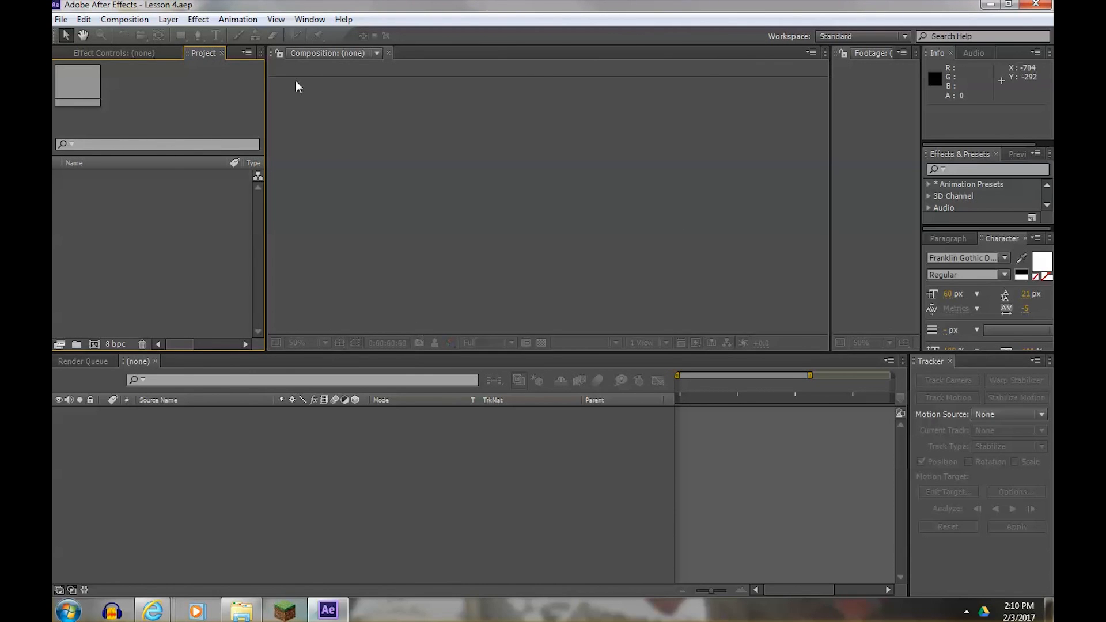
{"action": "left_click", "coordinate": [310, 19]}
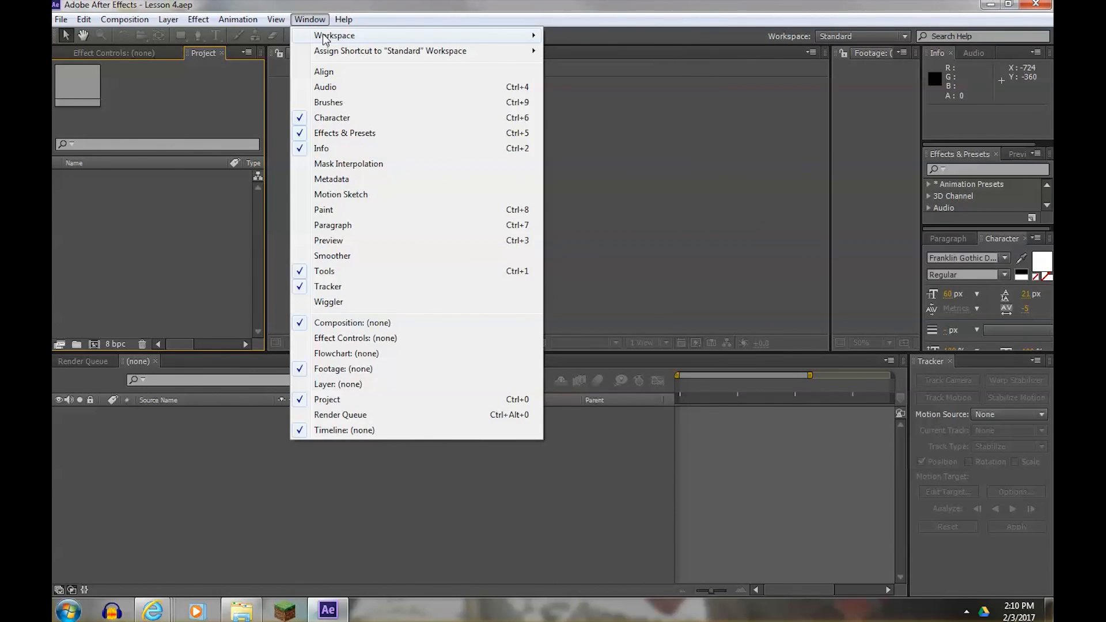
{"action": "mouse_move", "coordinate": [326, 37]}
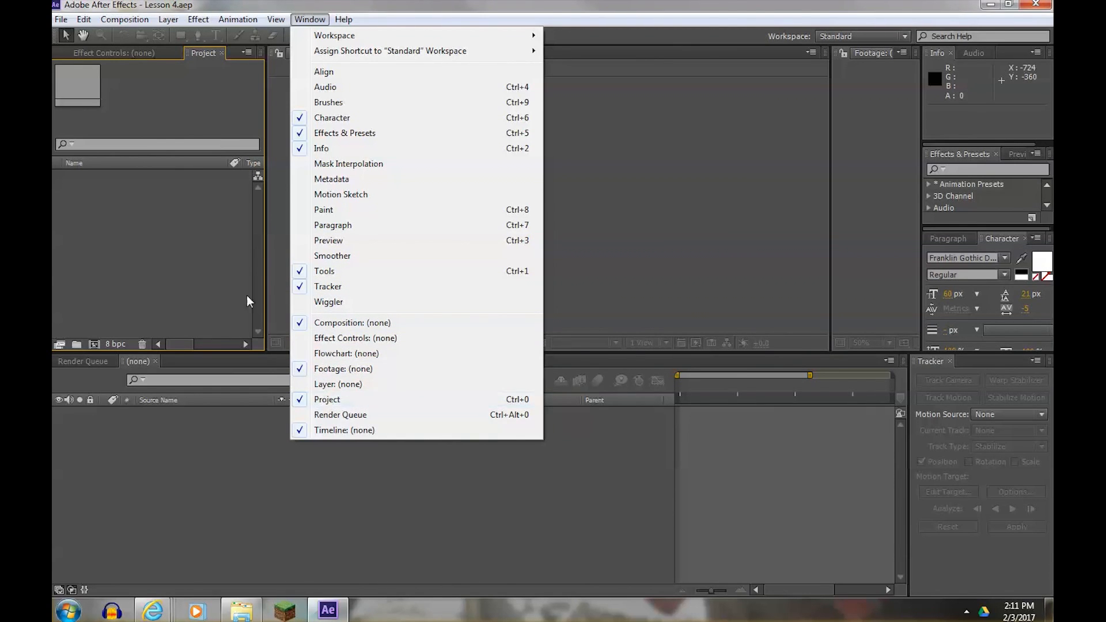
{"action": "left_click", "coordinate": [203, 245]}
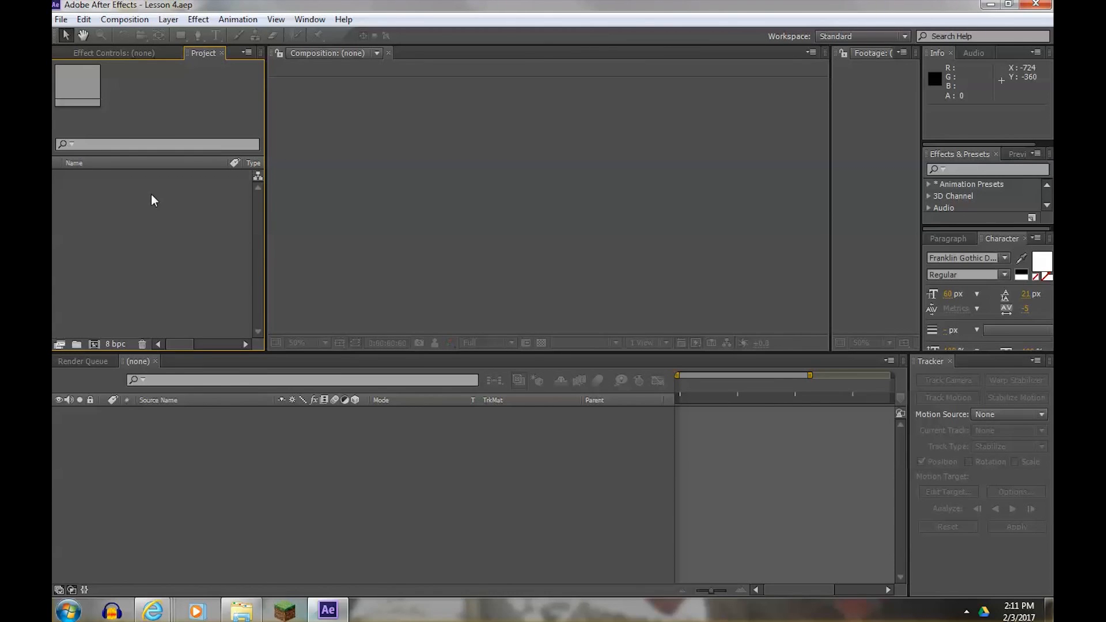
Import the Tino_Fall clip from VC Basic Training Footage and create a composition from it
{"action": "double_click", "coordinate": [144, 213]}
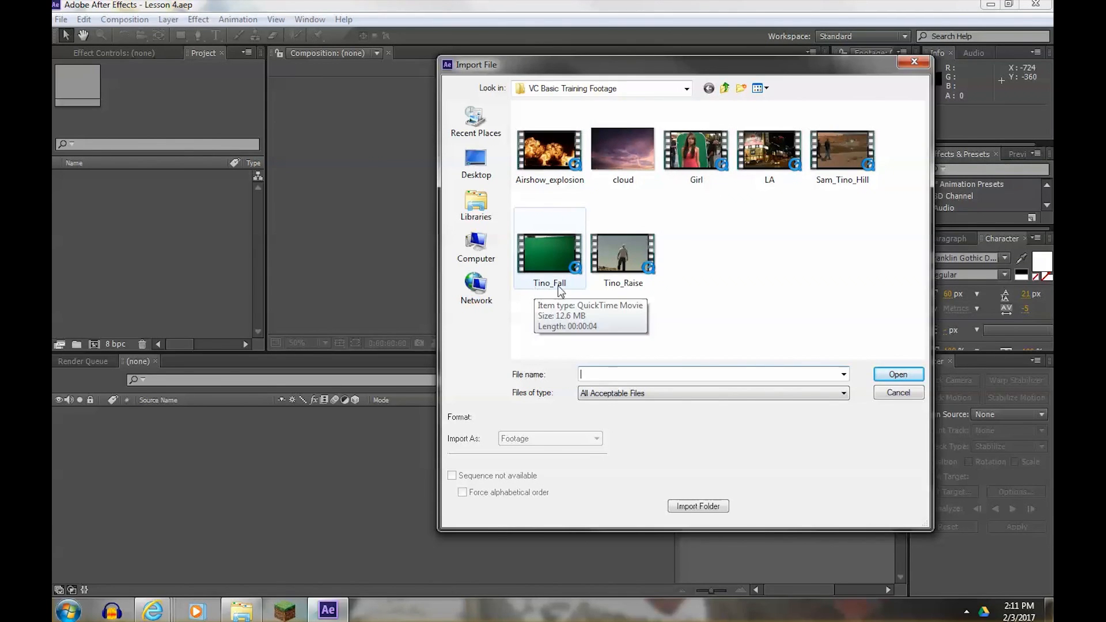
{"action": "left_click", "coordinate": [551, 257]}
{"action": "left_click", "coordinate": [897, 372]}
{"action": "left_click", "coordinate": [109, 227]}
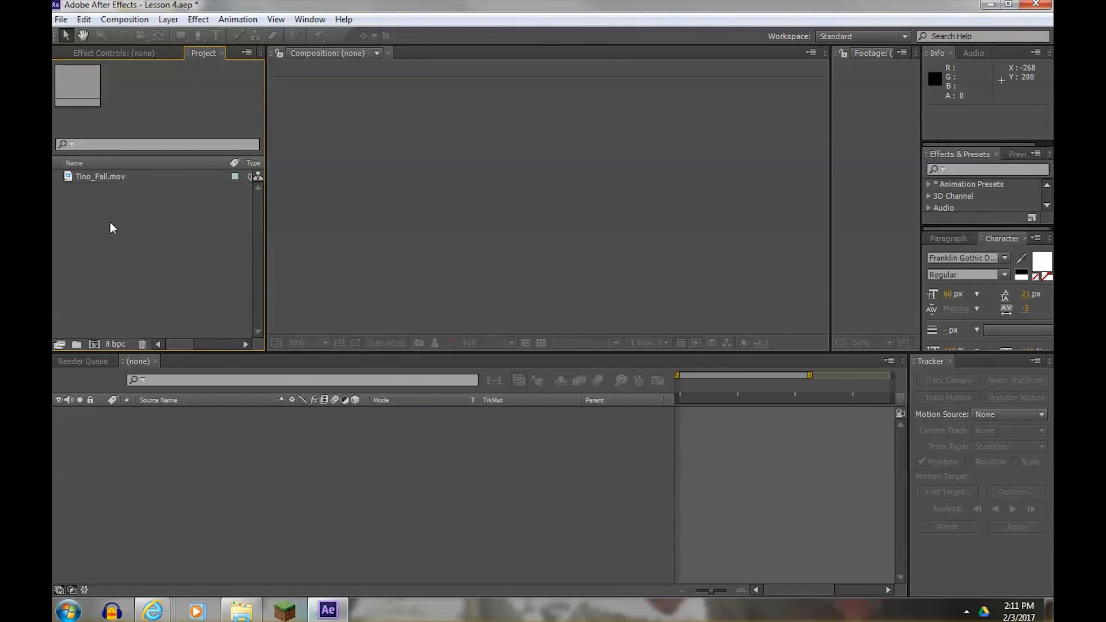
{"action": "left_click_drag", "start_coordinate": [68, 181], "coordinate": [95, 345]}
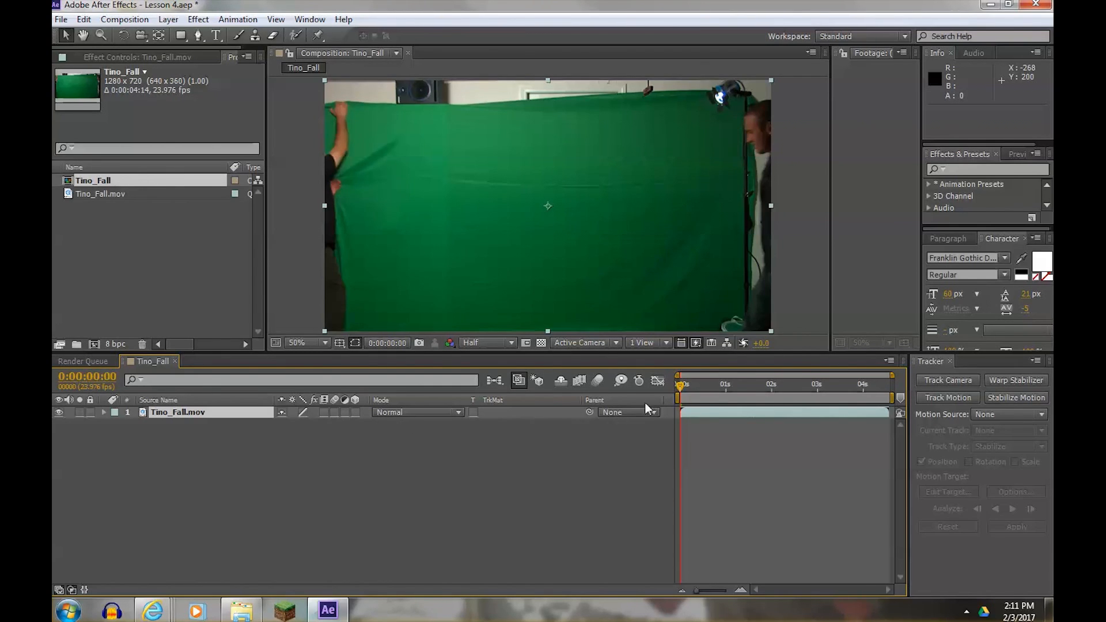
At 0:00:01:04, apply Keylight (1.2) to the Tino_Fall.mov layer and sample the green backdrop as its Screen Colour
{"action": "mouse_move", "coordinate": [675, 390]}
{"action": "left_mouse_down"}
{"action": "mouse_move", "coordinate": [887, 393]}
{"action": "mouse_move", "coordinate": [713, 389]}
{"action": "mouse_move", "coordinate": [668, 402]}
{"action": "left_mouse_up"}
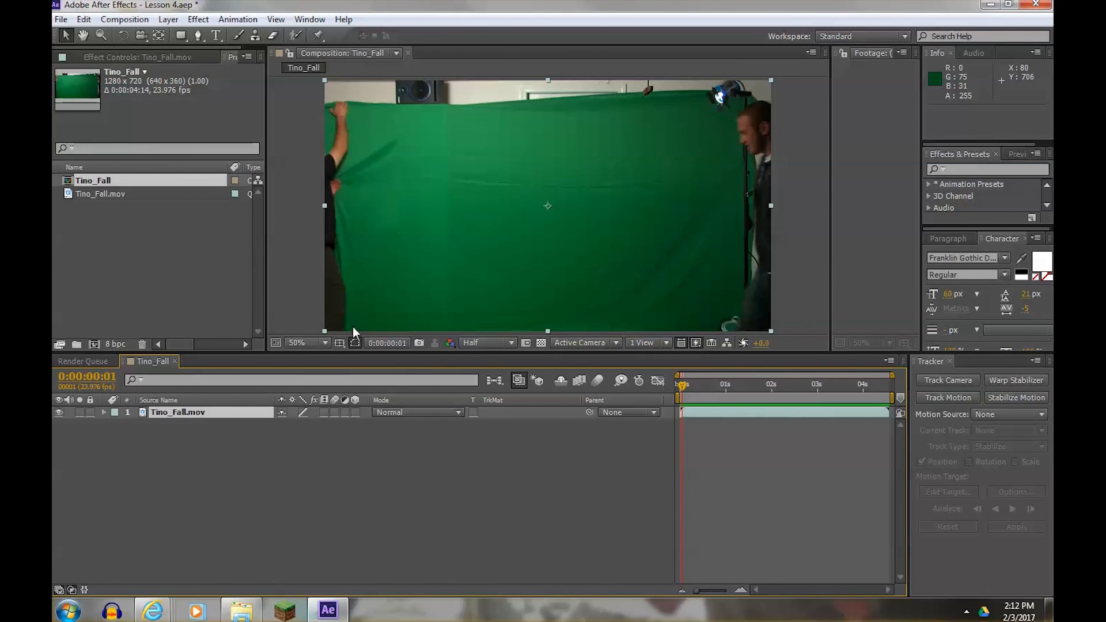
{"action": "left_click_drag", "start_coordinate": [683, 386], "coordinate": [734, 386]}
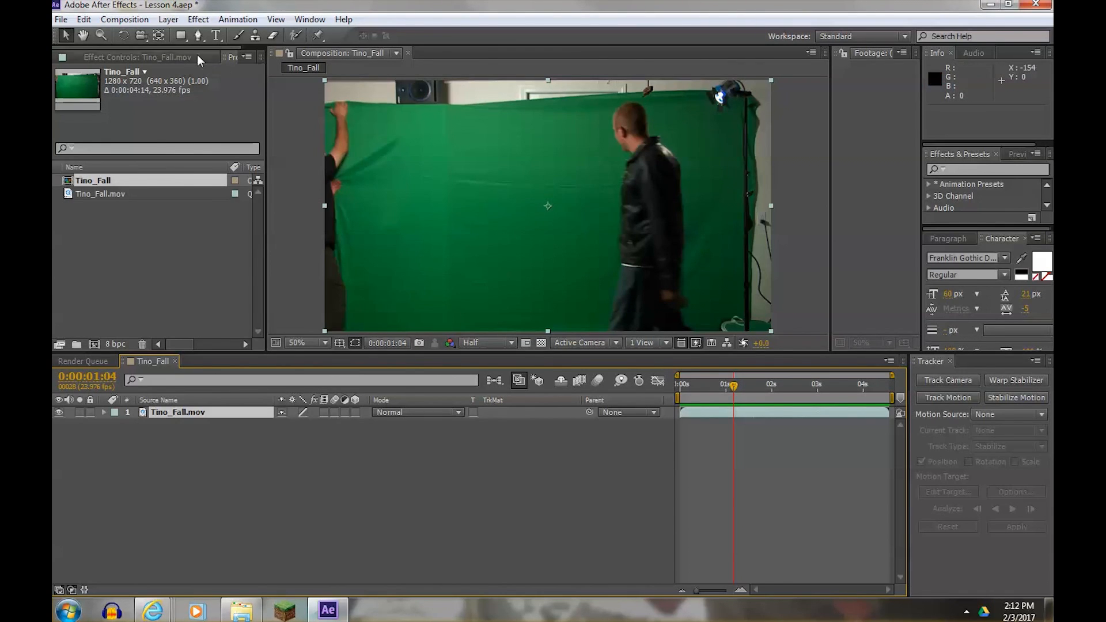
{"action": "left_click", "coordinate": [165, 413]}
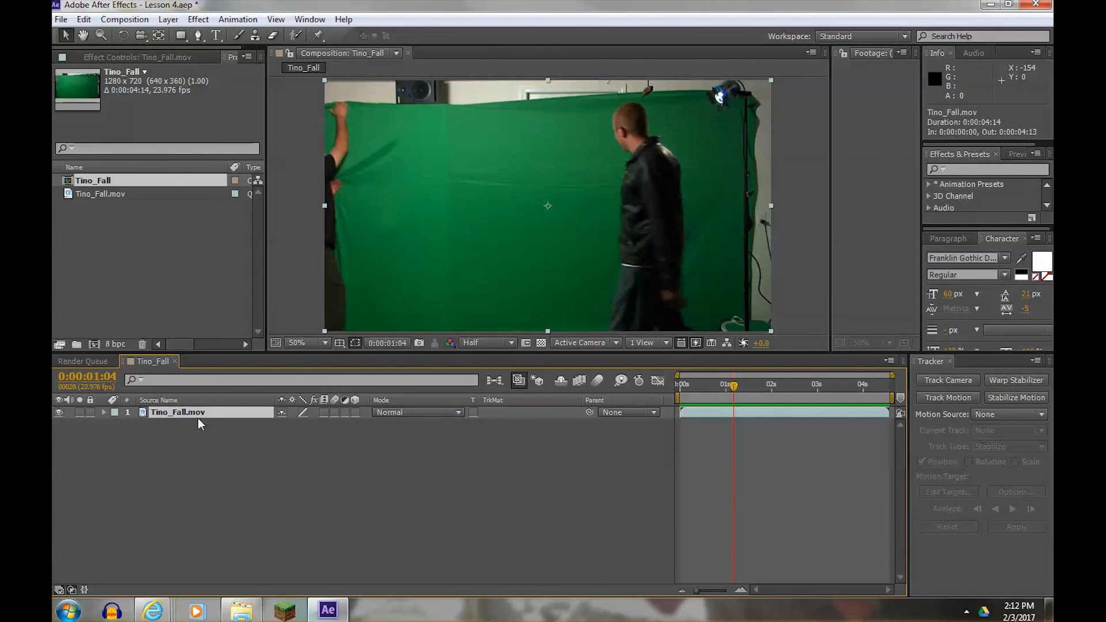
{"action": "left_click", "coordinate": [198, 20]}
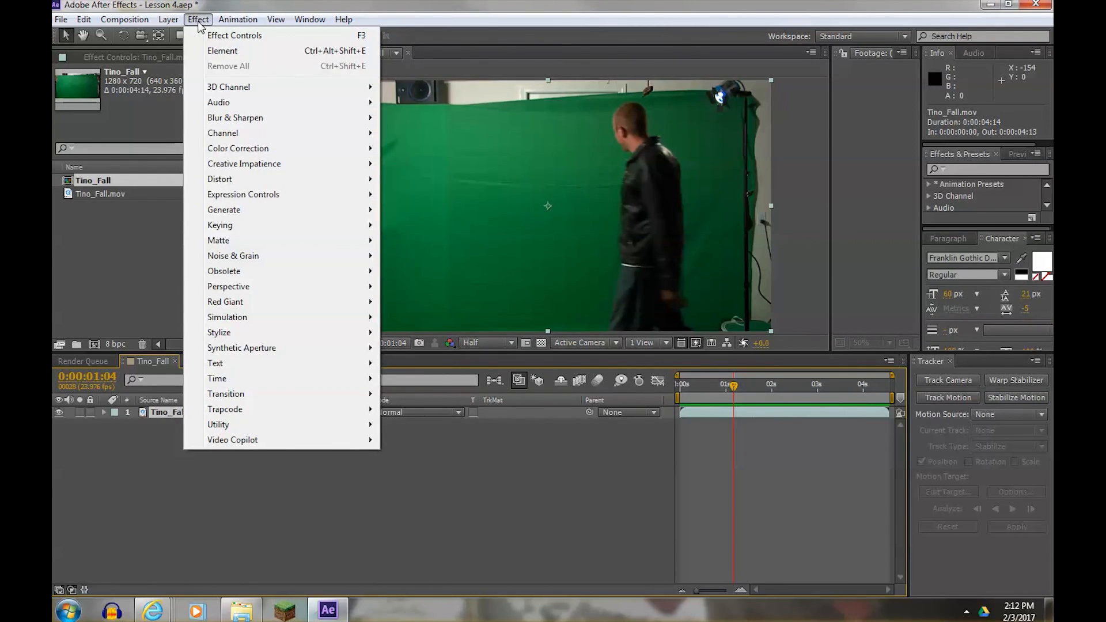
{"action": "mouse_move", "coordinate": [222, 228]}
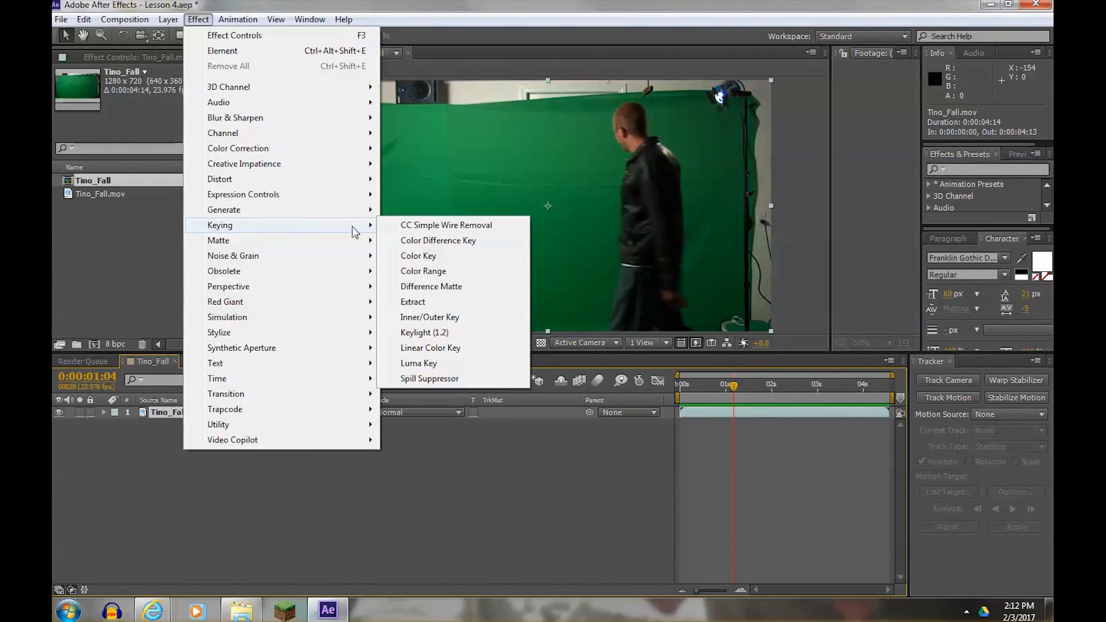
{"action": "left_click", "coordinate": [428, 334]}
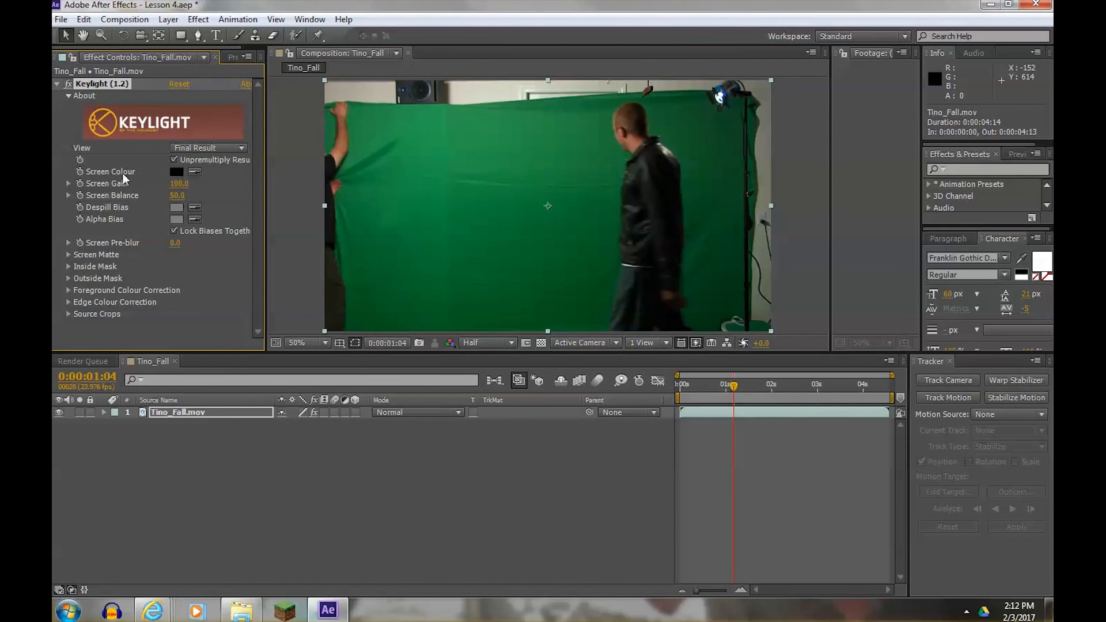
{"action": "left_click", "coordinate": [195, 172]}
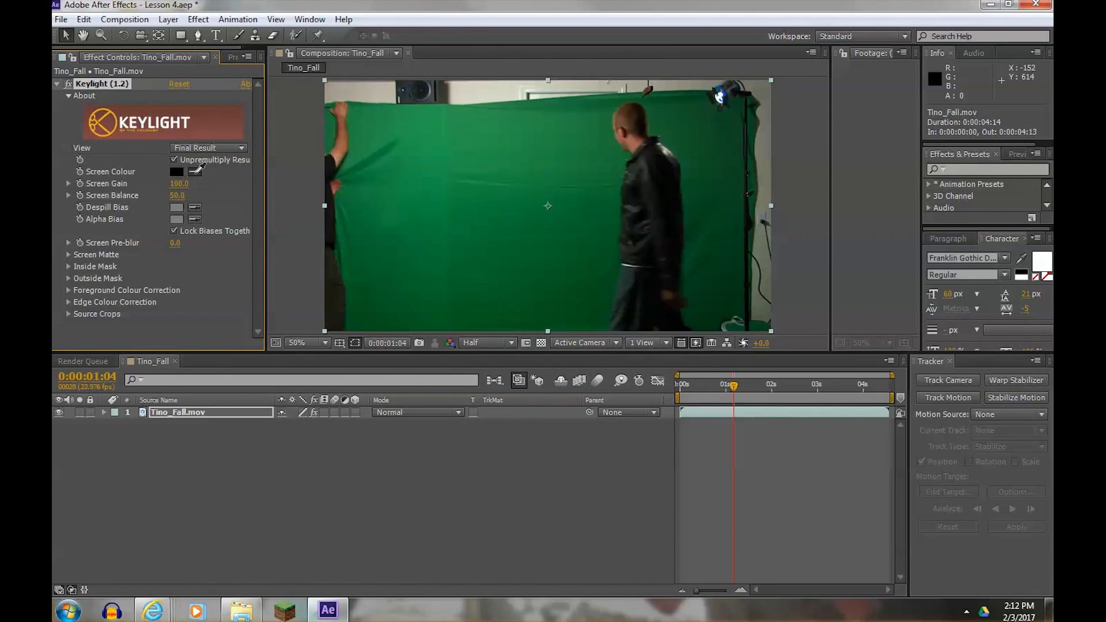
{"action": "left_click", "coordinate": [565, 174]}
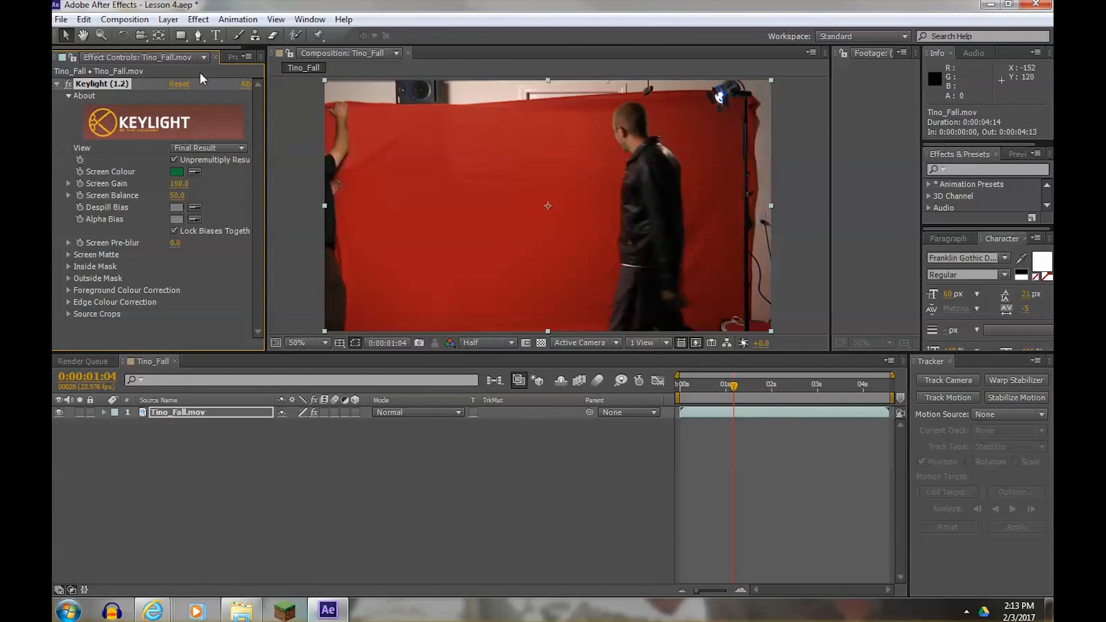
Change the Tino_Fall composition's background colour to white in its composition settings
{"action": "left_click", "coordinate": [126, 19]}
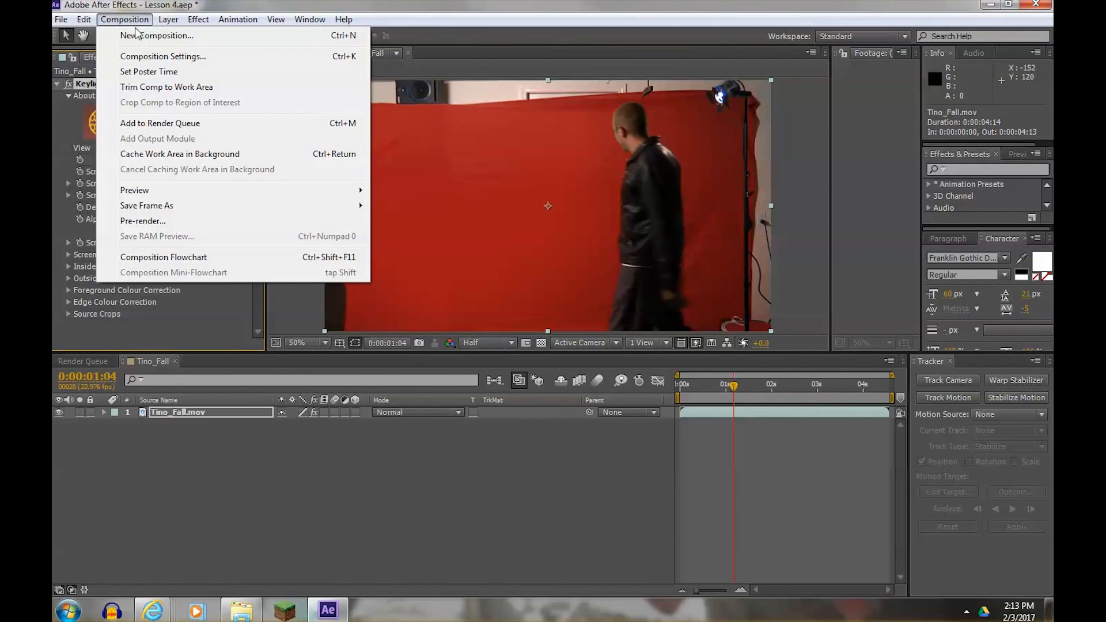
{"action": "left_click", "coordinate": [145, 56]}
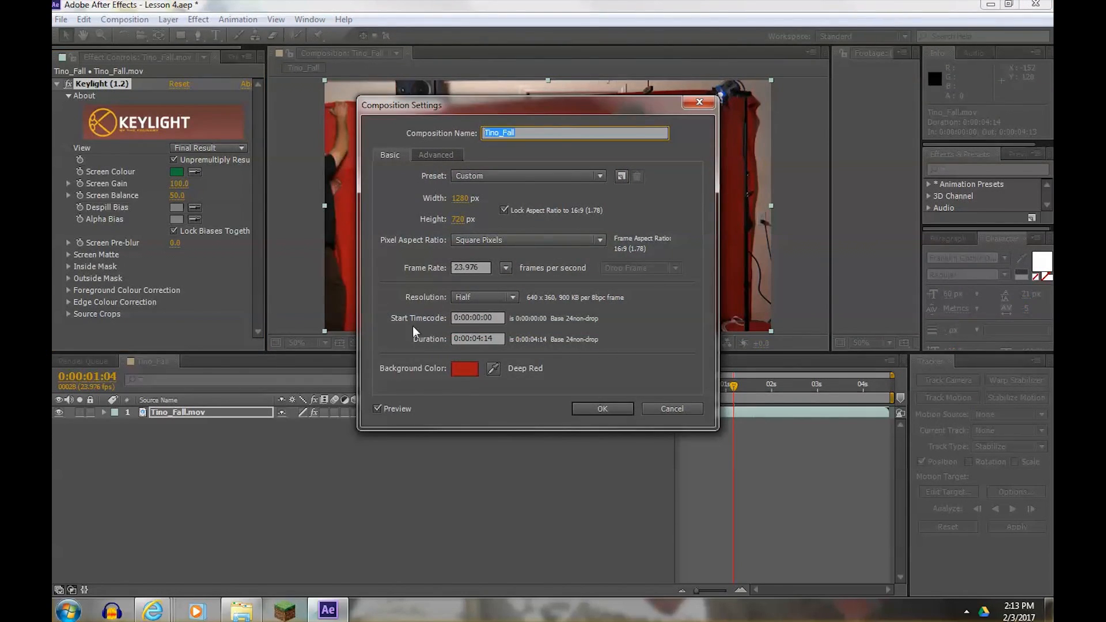
{"action": "left_click", "coordinate": [458, 368]}
{"action": "left_click", "coordinate": [596, 122]}
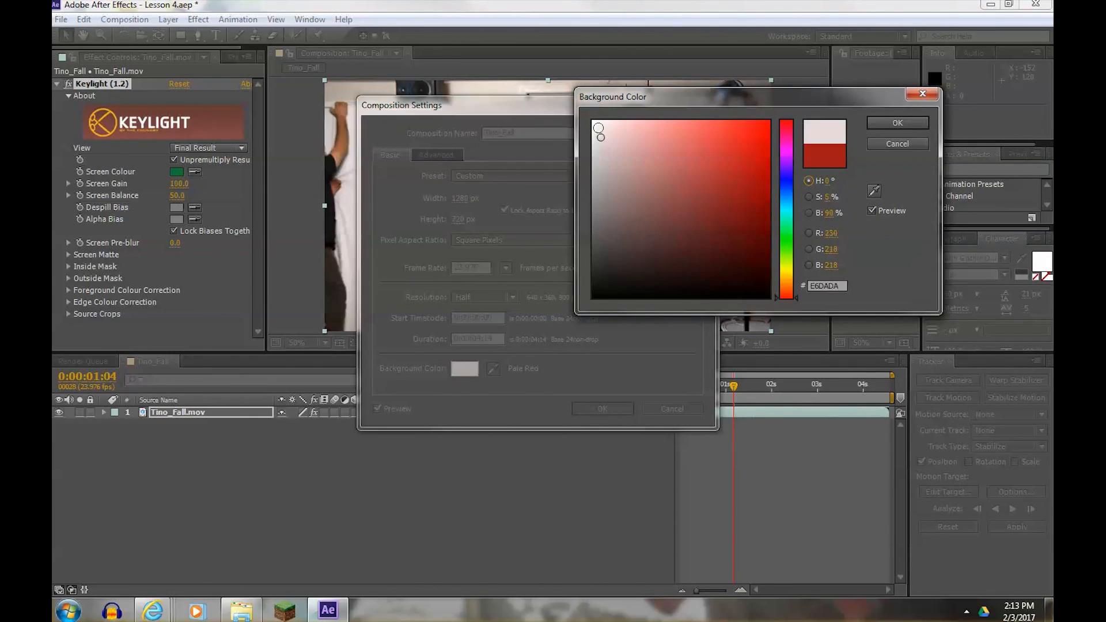
{"action": "left_click", "coordinate": [877, 125]}
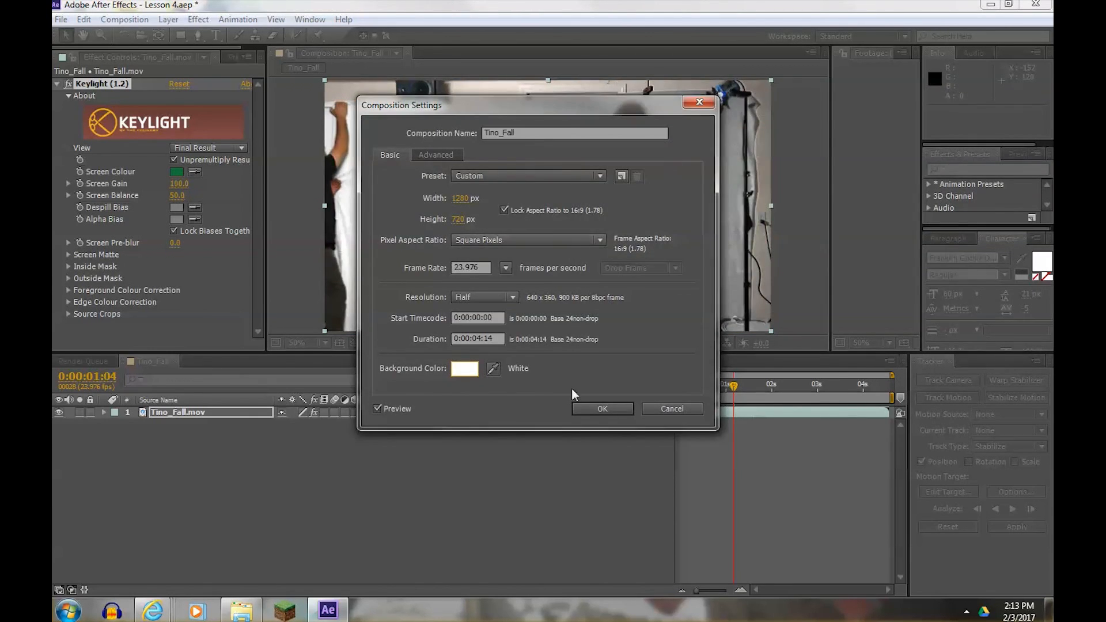
{"action": "left_click", "coordinate": [592, 407]}
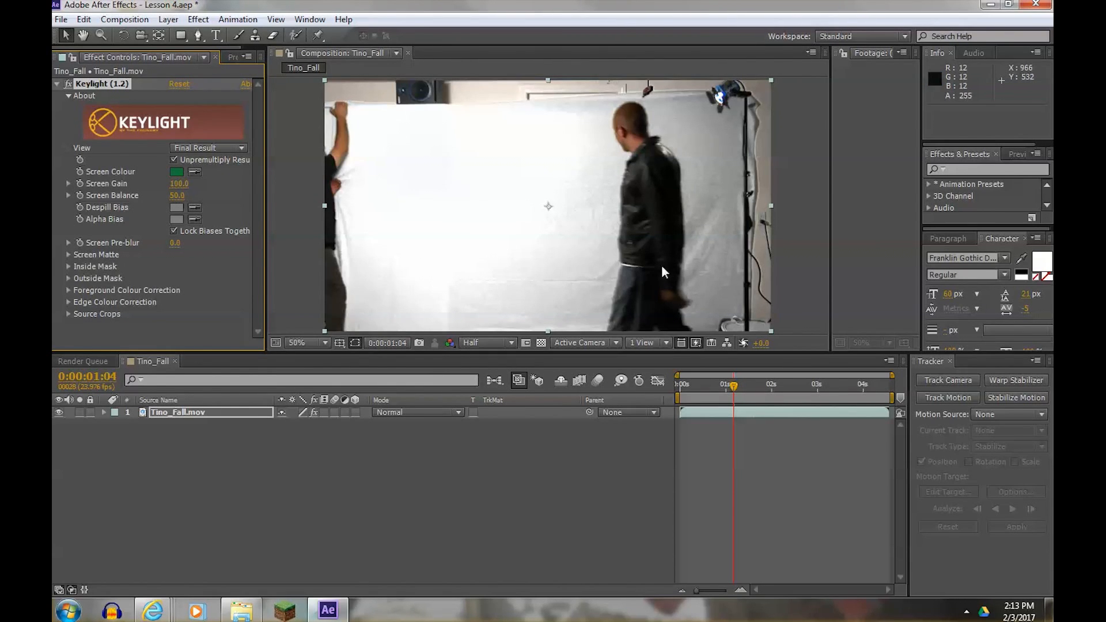
Show the transparency grid, set the viewer resolution to Full, and go to 0:00:02:01
{"action": "left_click", "coordinate": [539, 343]}
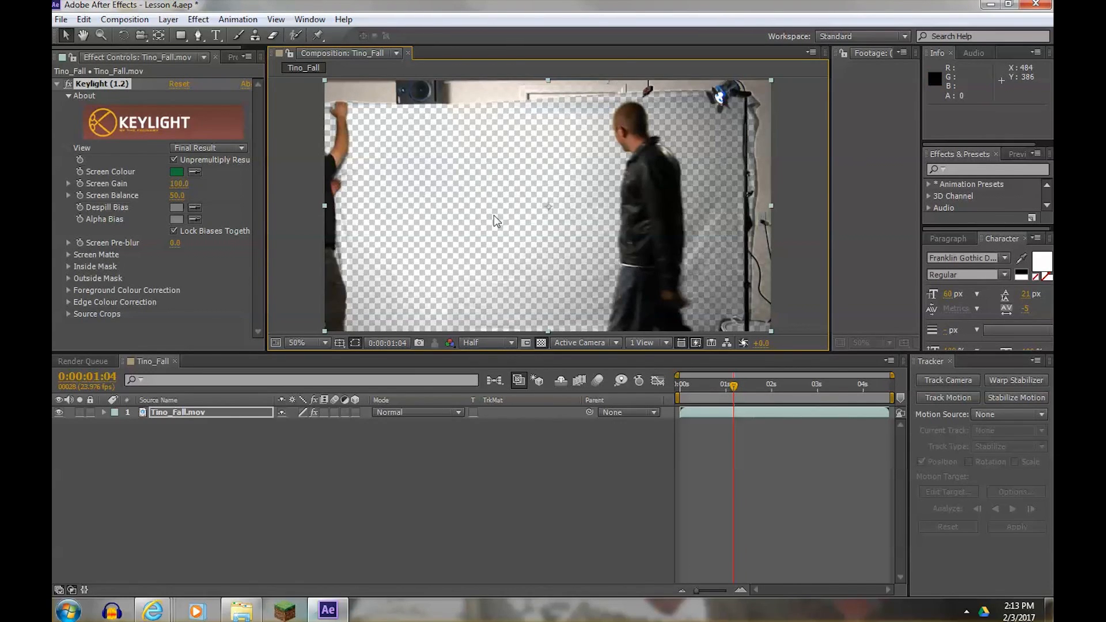
{"action": "mouse_move", "coordinate": [728, 385]}
{"action": "left_mouse_down"}
{"action": "mouse_move", "coordinate": [716, 387]}
{"action": "mouse_move", "coordinate": [745, 386]}
{"action": "left_mouse_up"}
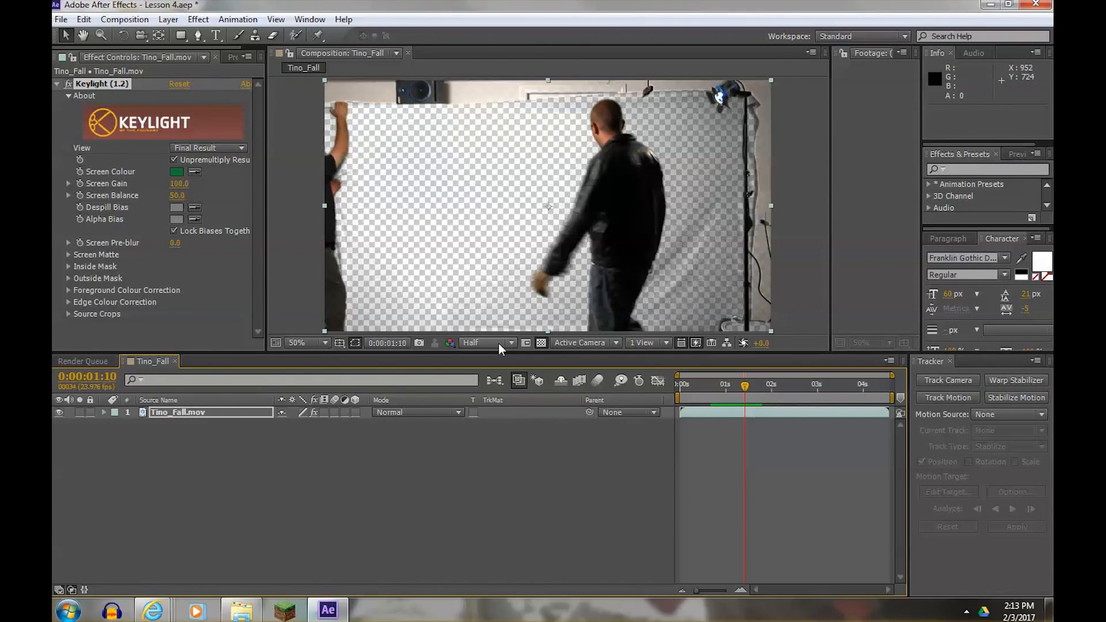
{"action": "left_click", "coordinate": [514, 343]}
{"action": "left_click", "coordinate": [492, 380]}
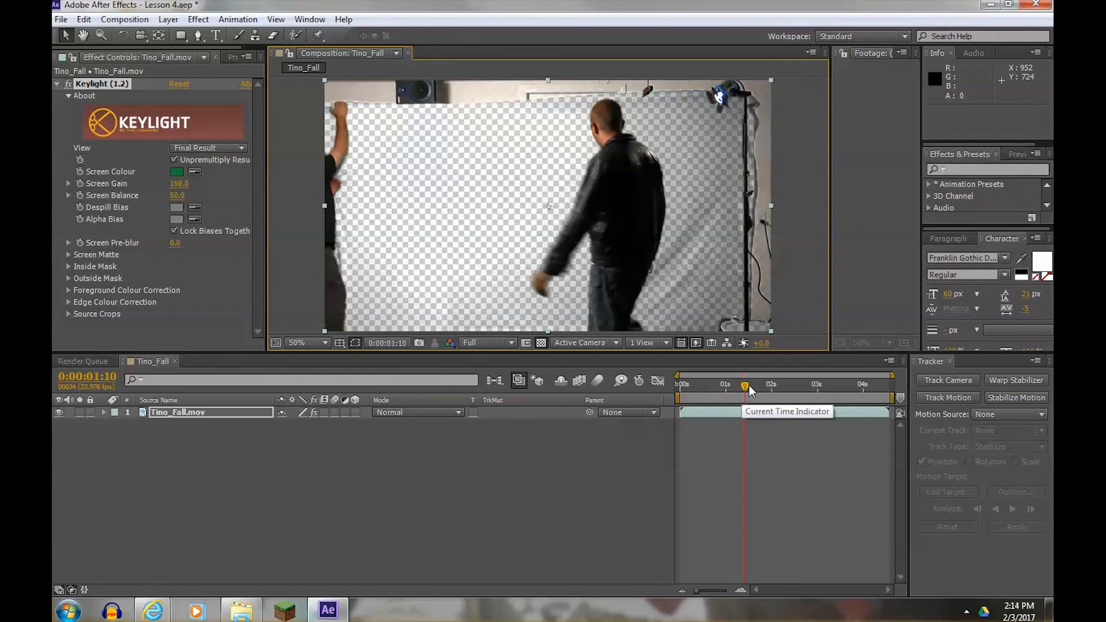
{"action": "left_click_drag", "start_coordinate": [744, 386], "coordinate": [774, 382]}
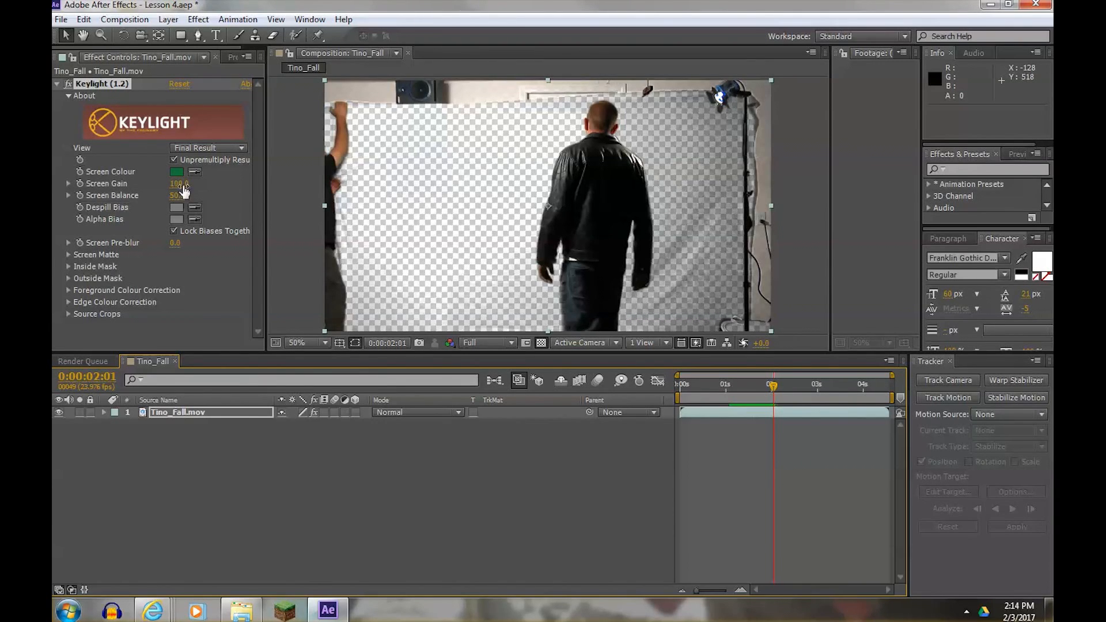
Try raising Clip Black and lowering Clip White in Keylight's Screen Matte settings, and reset both values
{"action": "left_click", "coordinate": [67, 253]}
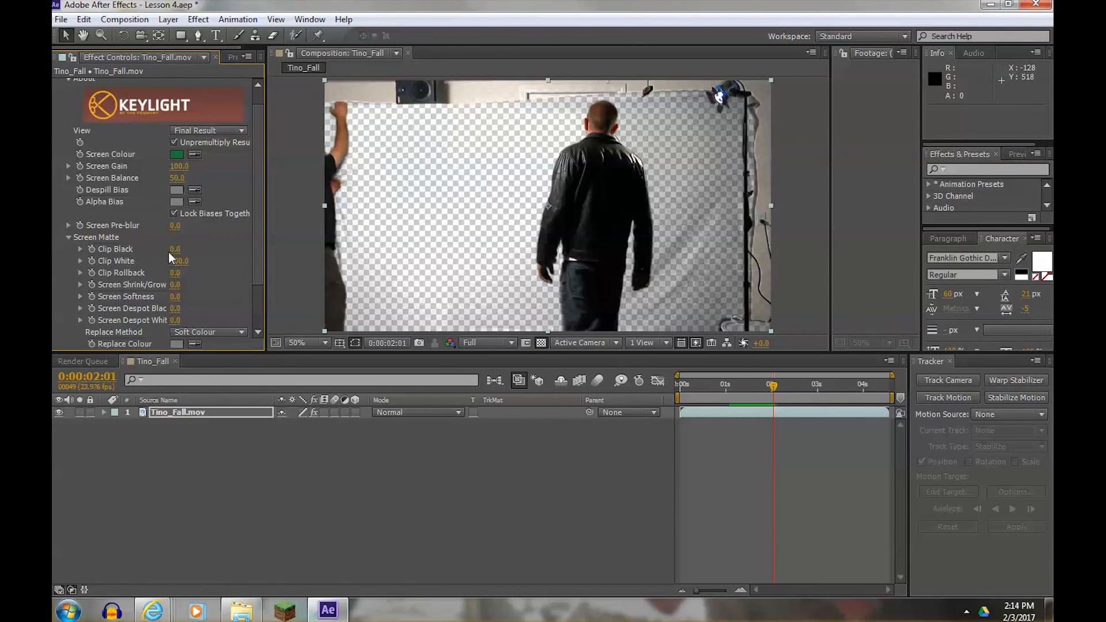
{"action": "left_click_drag", "start_coordinate": [158, 249], "coordinate": [188, 248]}
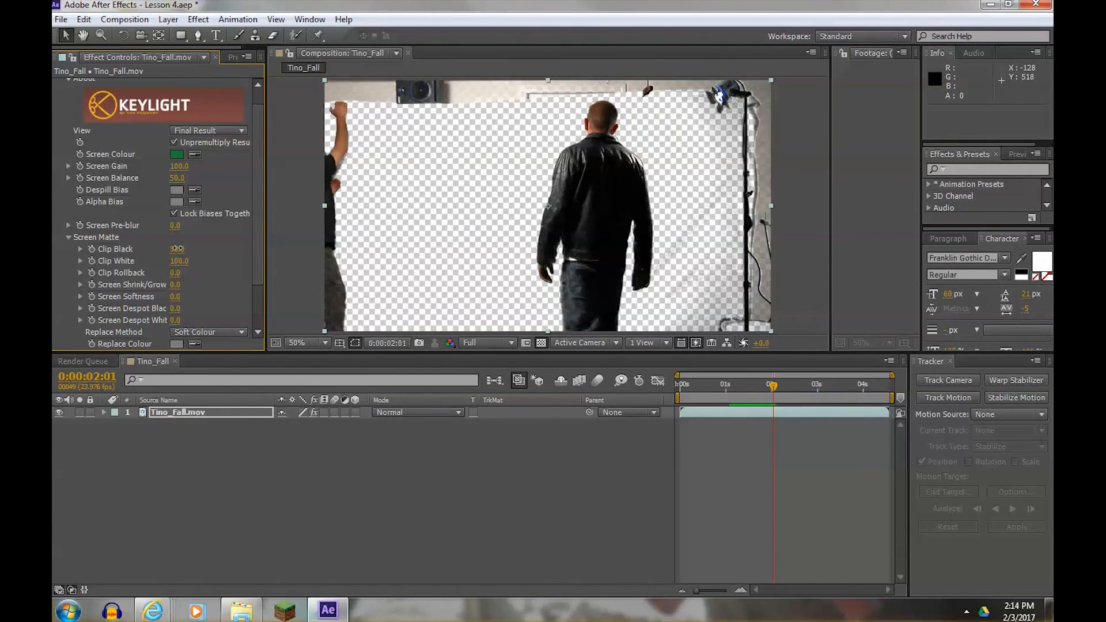
{"action": "left_click_drag", "start_coordinate": [186, 260], "coordinate": [179, 260]}
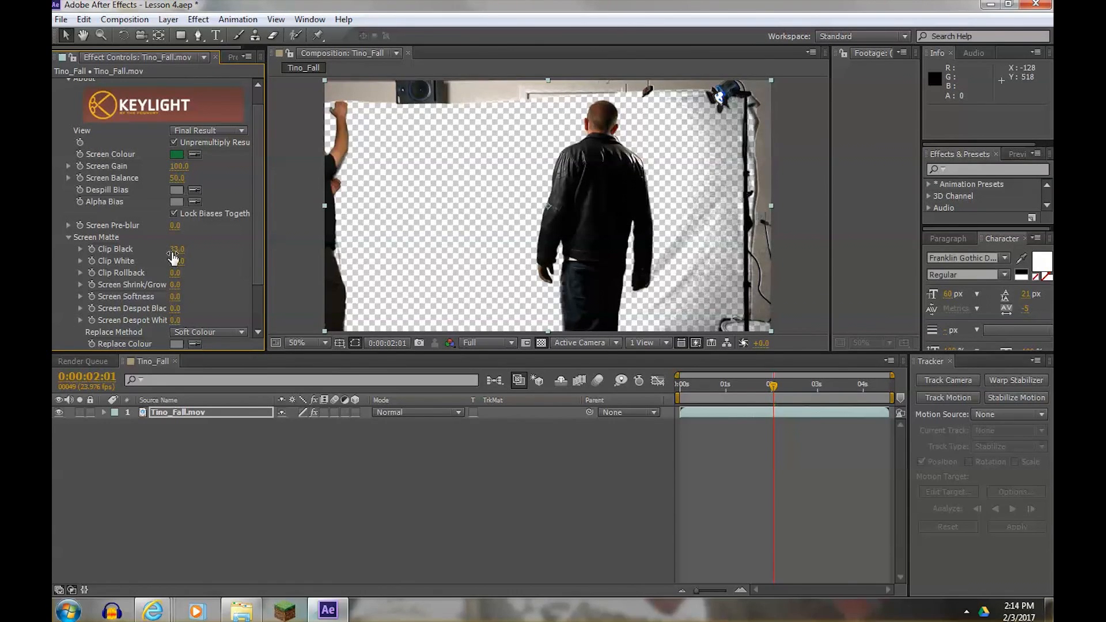
{"action": "right_click", "coordinate": [117, 252]}
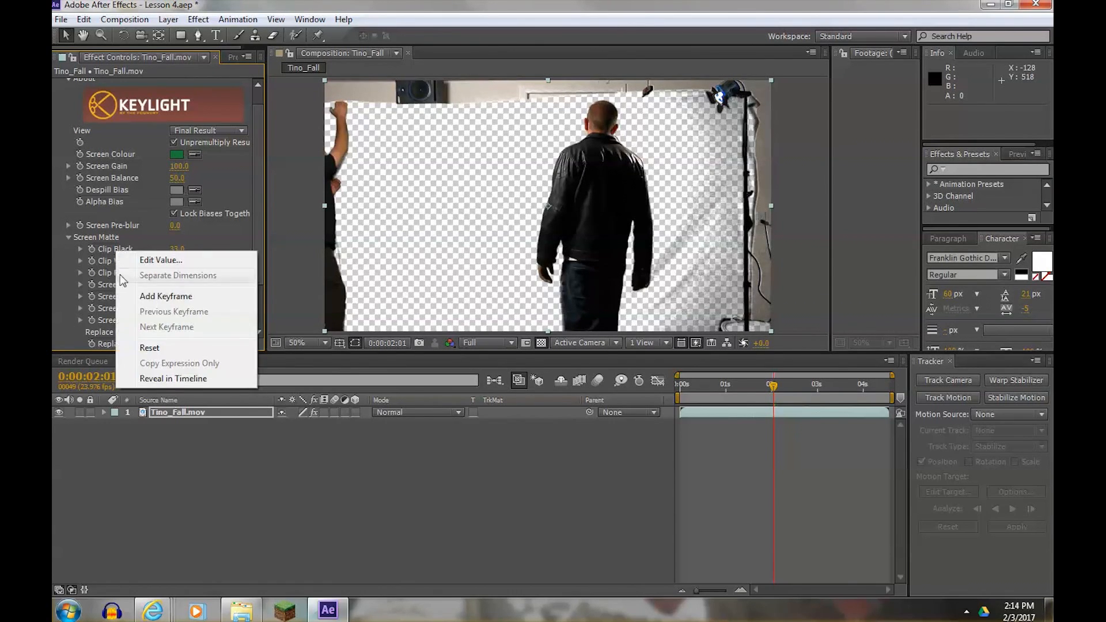
{"action": "left_click", "coordinate": [149, 348]}
{"action": "right_click", "coordinate": [108, 264]}
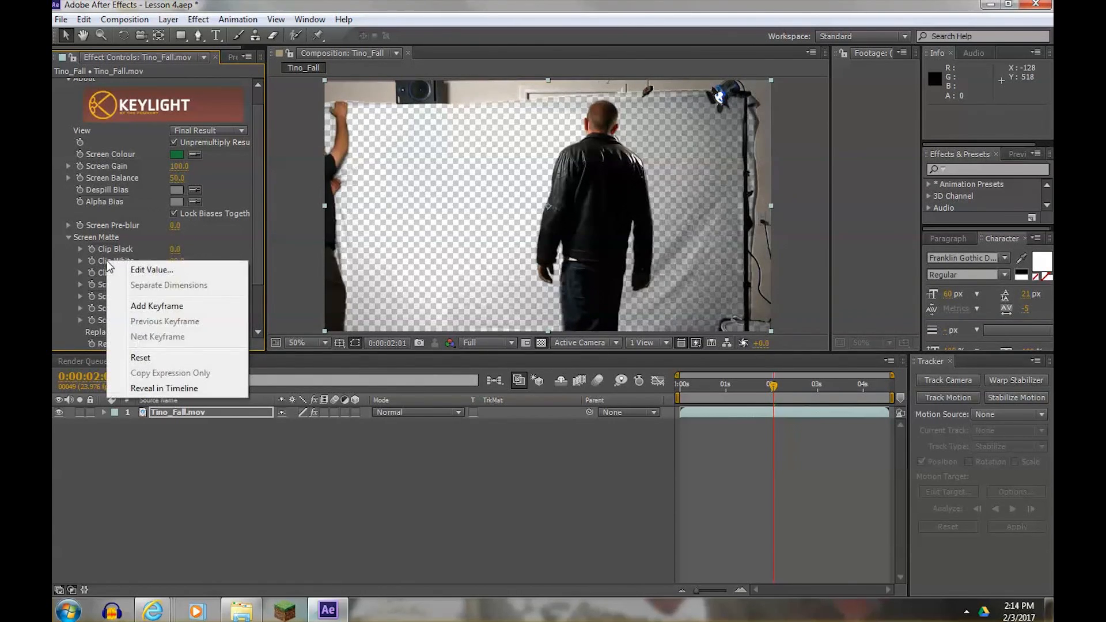
{"action": "left_click", "coordinate": [141, 358]}
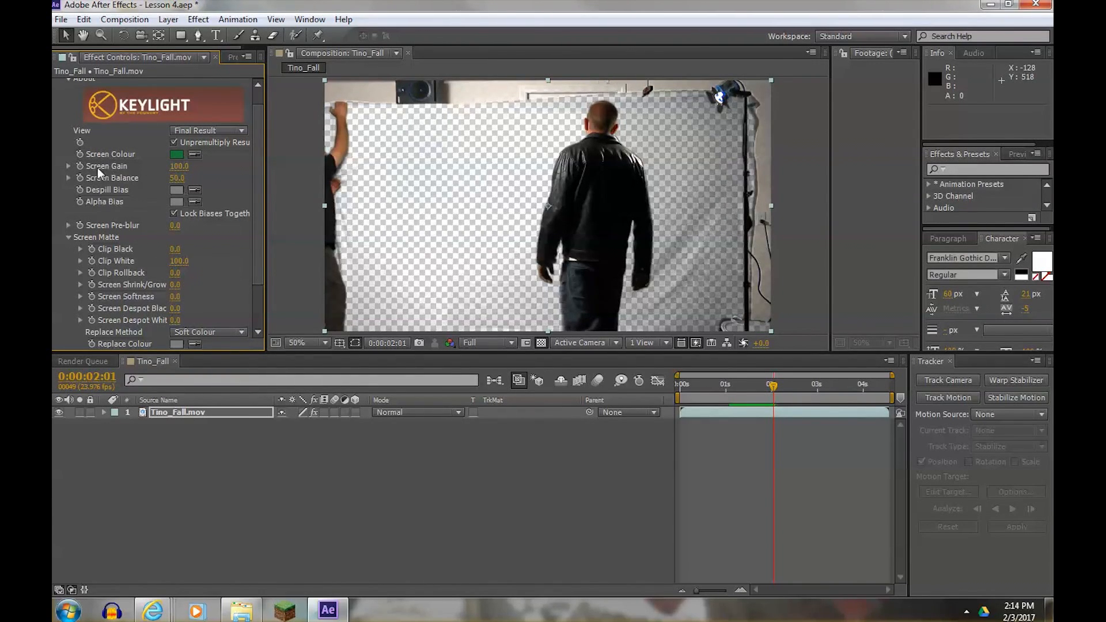
Refine the Keylight key with Screen Gain 125, Screen Balance 55, Clip White 83 and Clip Black 26
{"action": "mouse_move", "coordinate": [179, 166]}
{"action": "left_mouse_down"}
{"action": "mouse_move", "coordinate": [207, 165]}
{"action": "mouse_move", "coordinate": [197, 166]}
{"action": "left_mouse_up"}
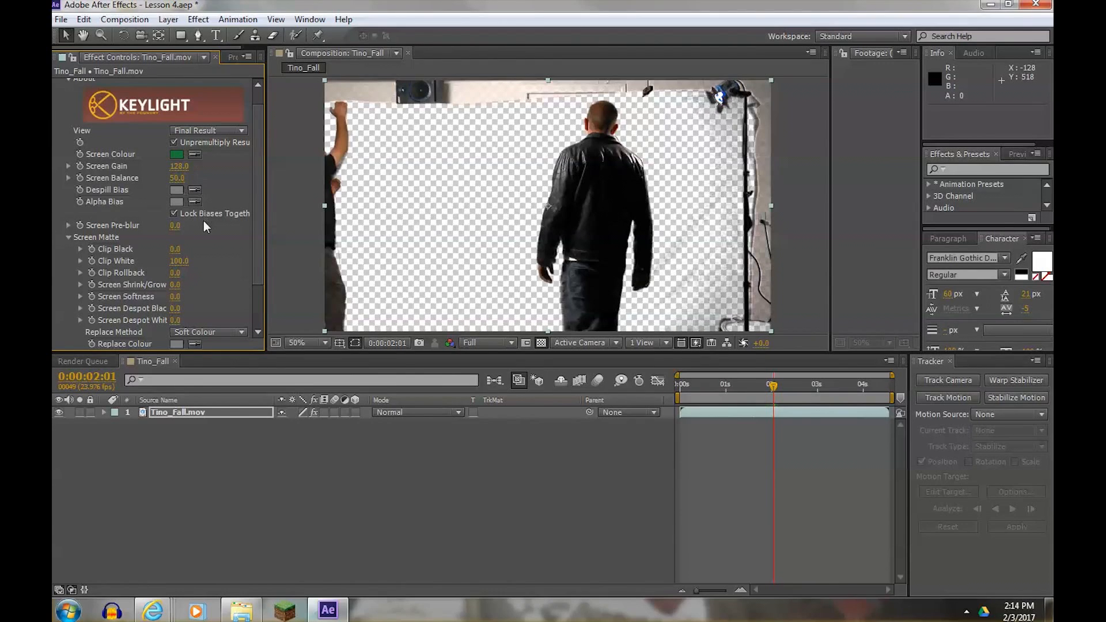
{"action": "left_click_drag", "start_coordinate": [181, 183], "coordinate": [204, 174]}
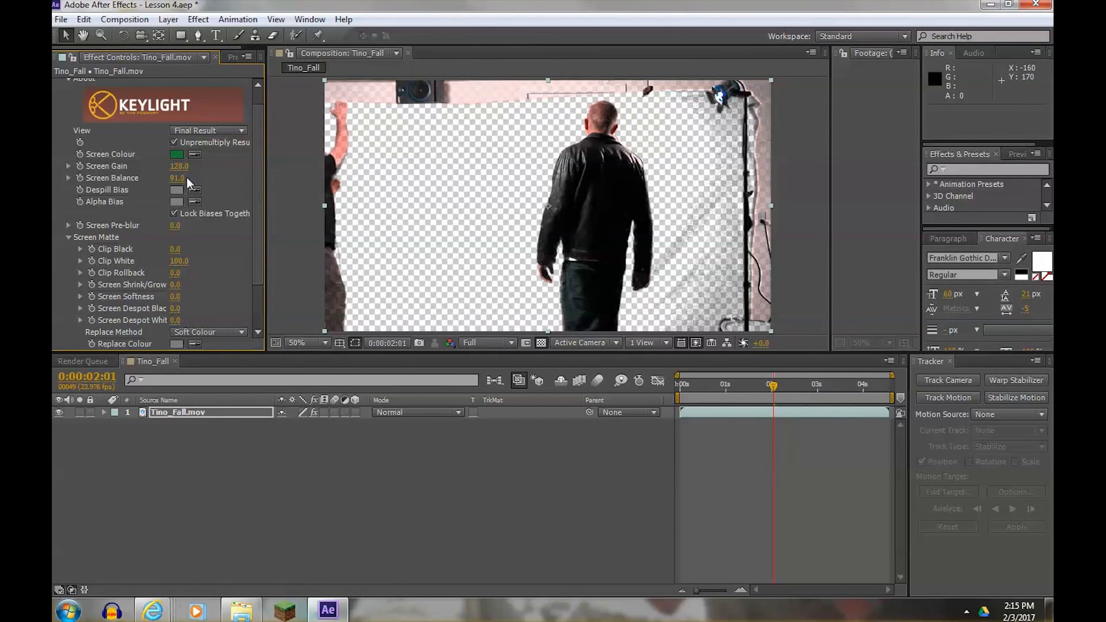
{"action": "left_click_drag", "start_coordinate": [179, 177], "coordinate": [200, 178]}
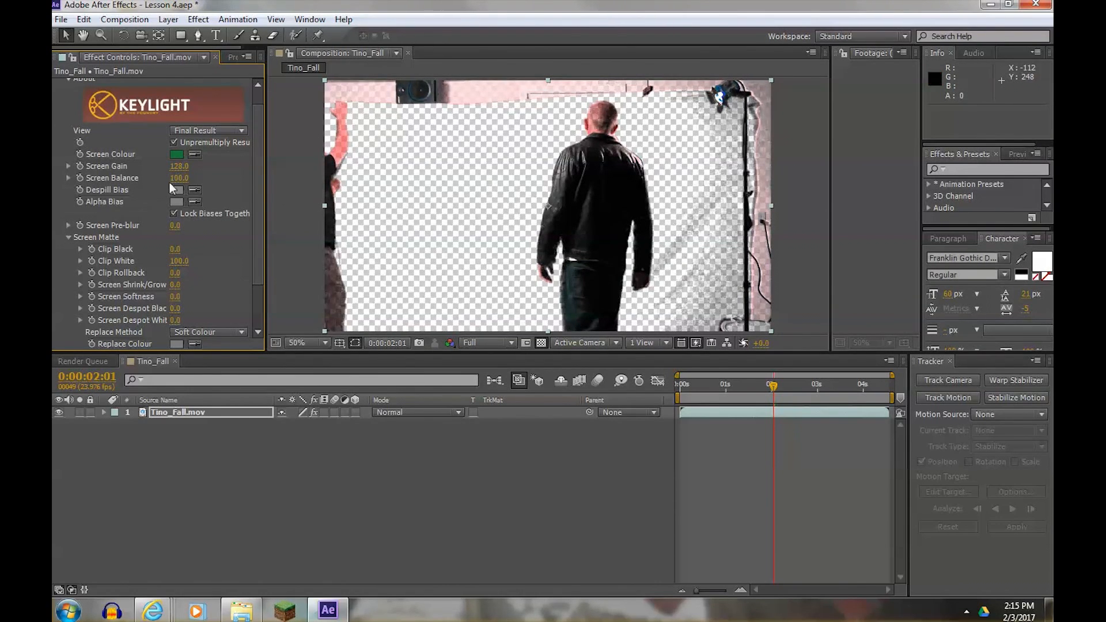
{"action": "left_click_drag", "start_coordinate": [176, 182], "coordinate": [154, 178]}
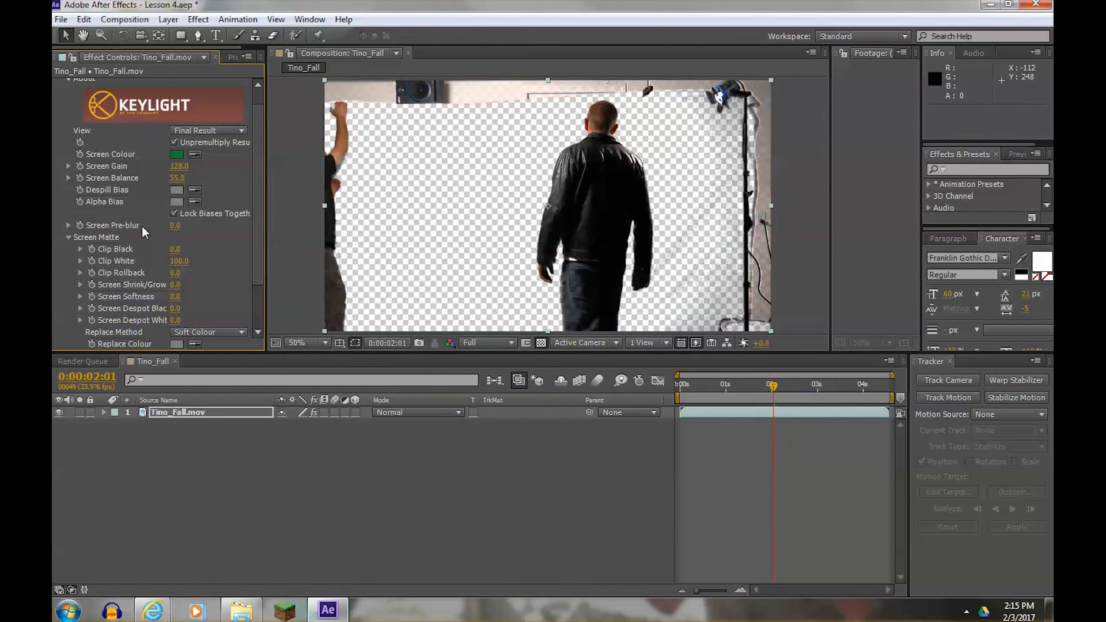
{"action": "left_click_drag", "start_coordinate": [177, 166], "coordinate": [176, 166]}
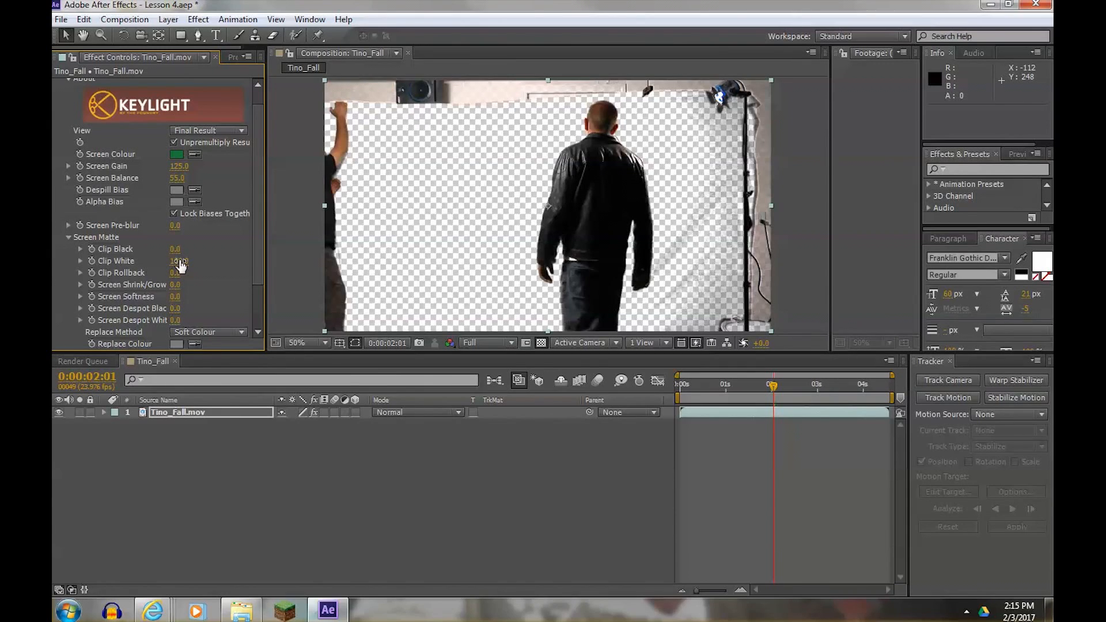
{"action": "left_click_drag", "start_coordinate": [185, 265], "coordinate": [162, 256]}
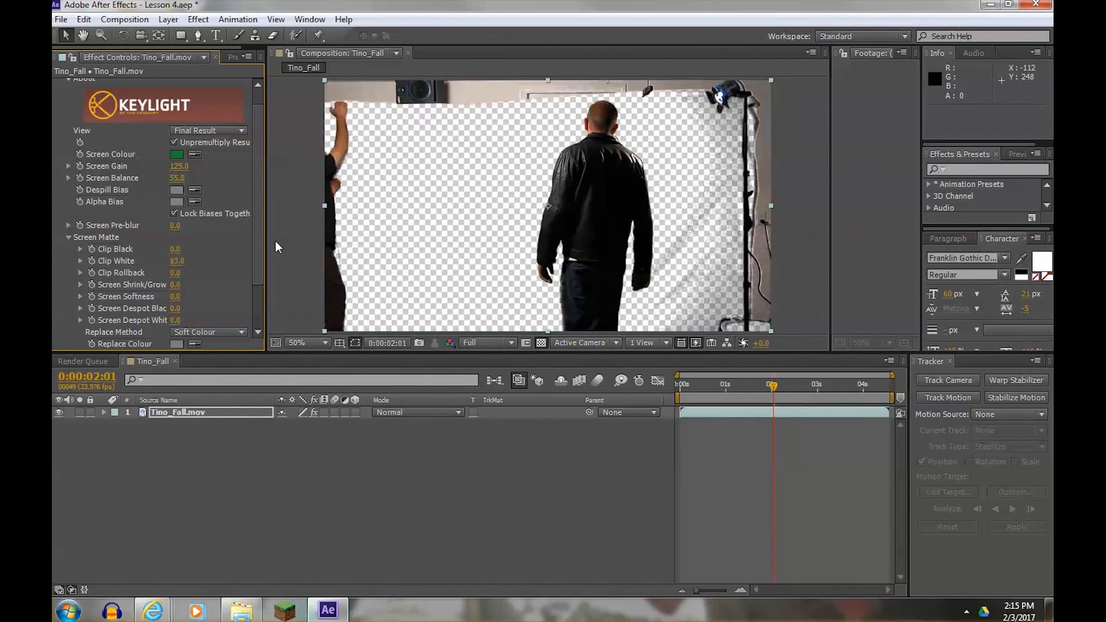
{"action": "left_click_drag", "start_coordinate": [174, 249], "coordinate": [189, 244]}
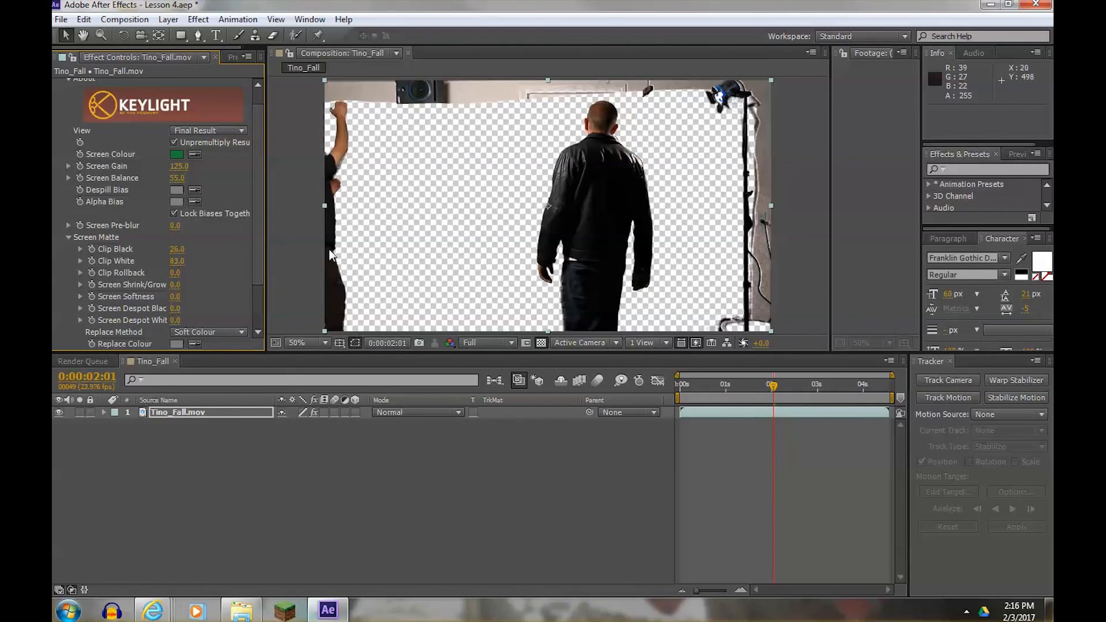
Draw a closed Pen tool mask on the Tino_Fall.mov layer around the man, excluding the helper, back wall and light stand
{"action": "left_click", "coordinate": [162, 412]}
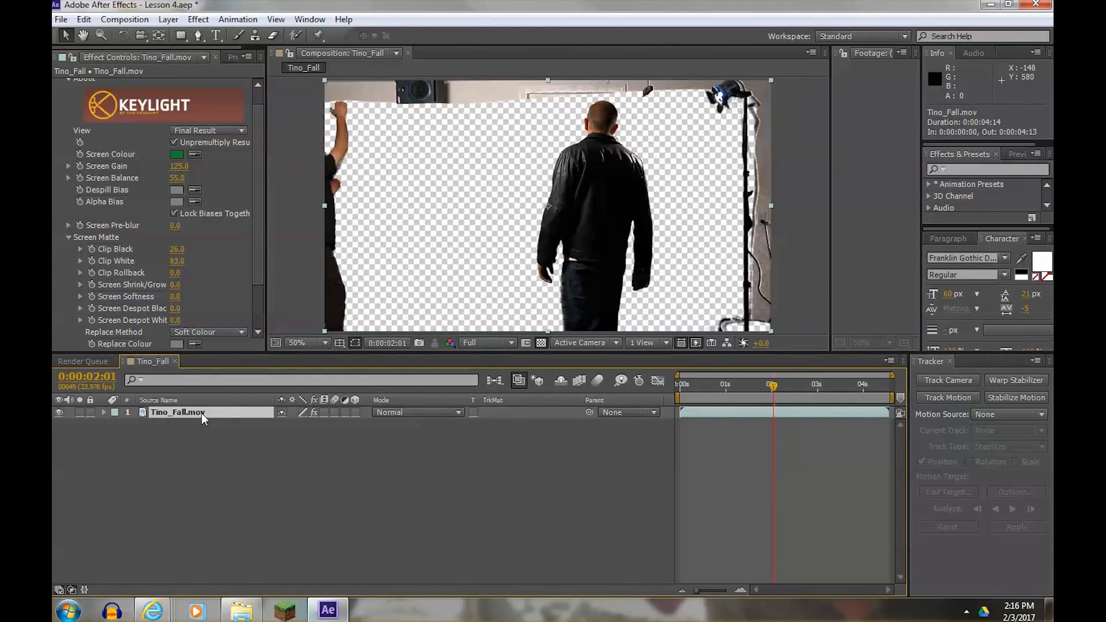
{"action": "left_click", "coordinate": [198, 35]}
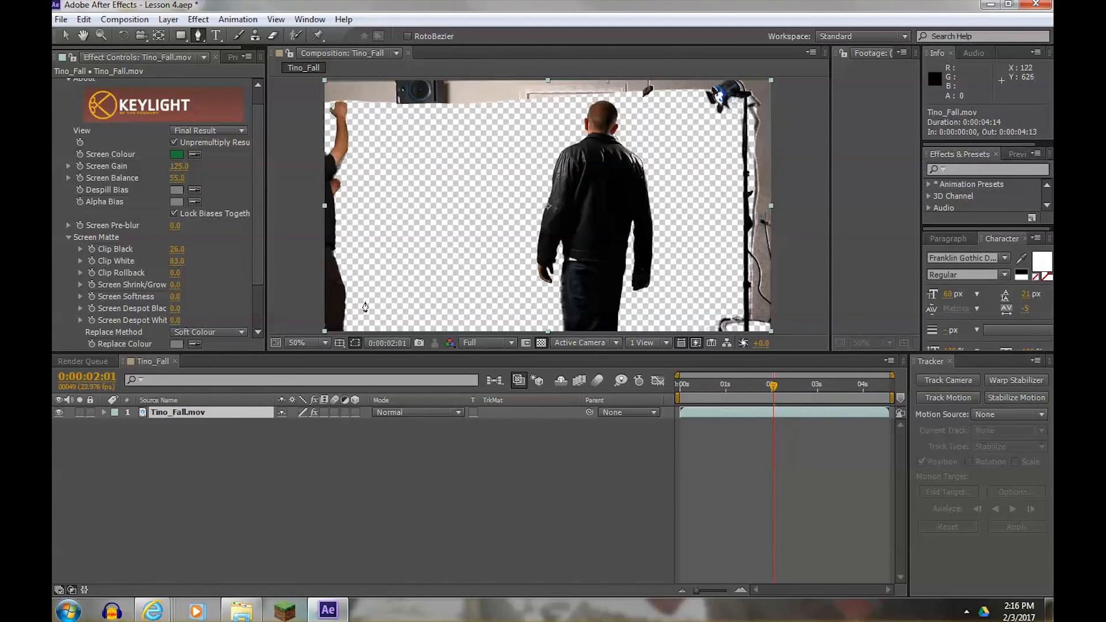
{"action": "left_click", "coordinate": [326, 344]}
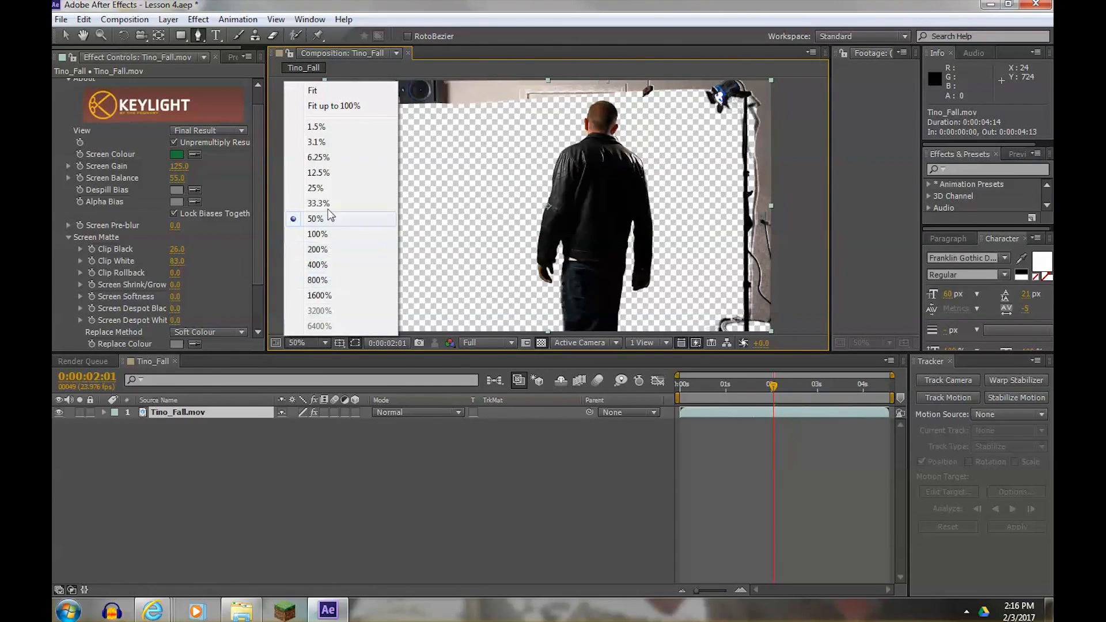
{"action": "left_click", "coordinate": [319, 92]}
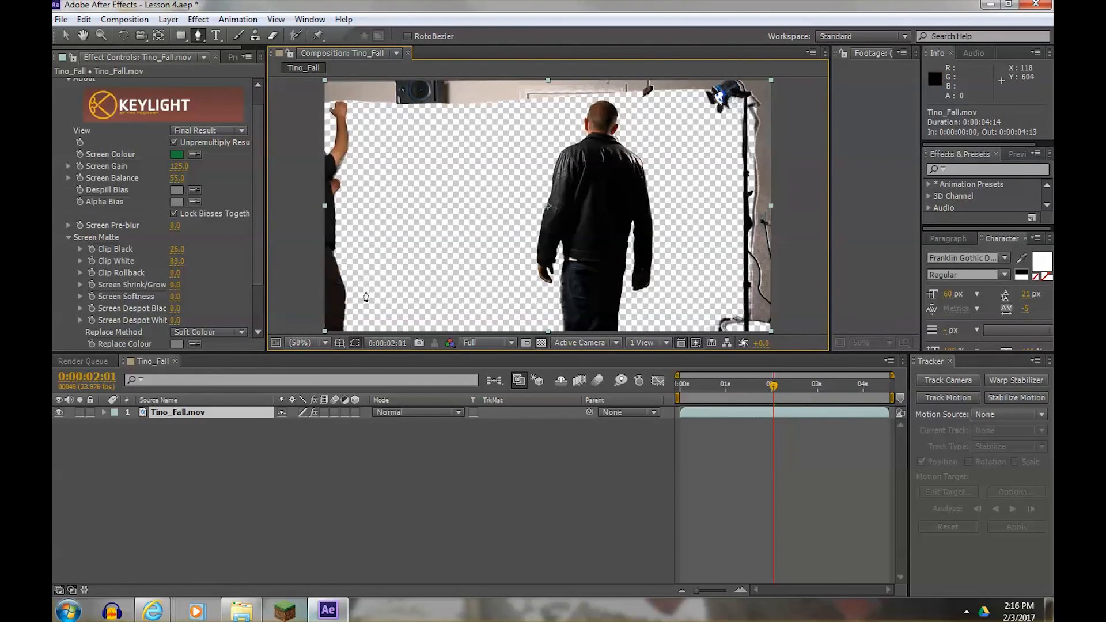
{"action": "left_click", "coordinate": [351, 330]}
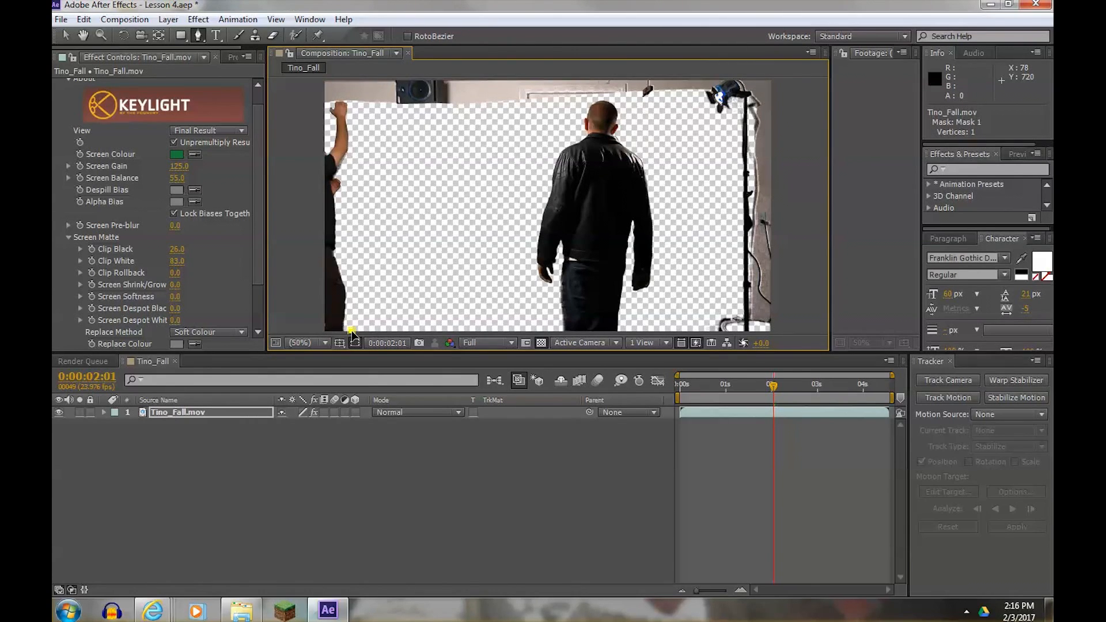
{"action": "left_click", "coordinate": [351, 221]}
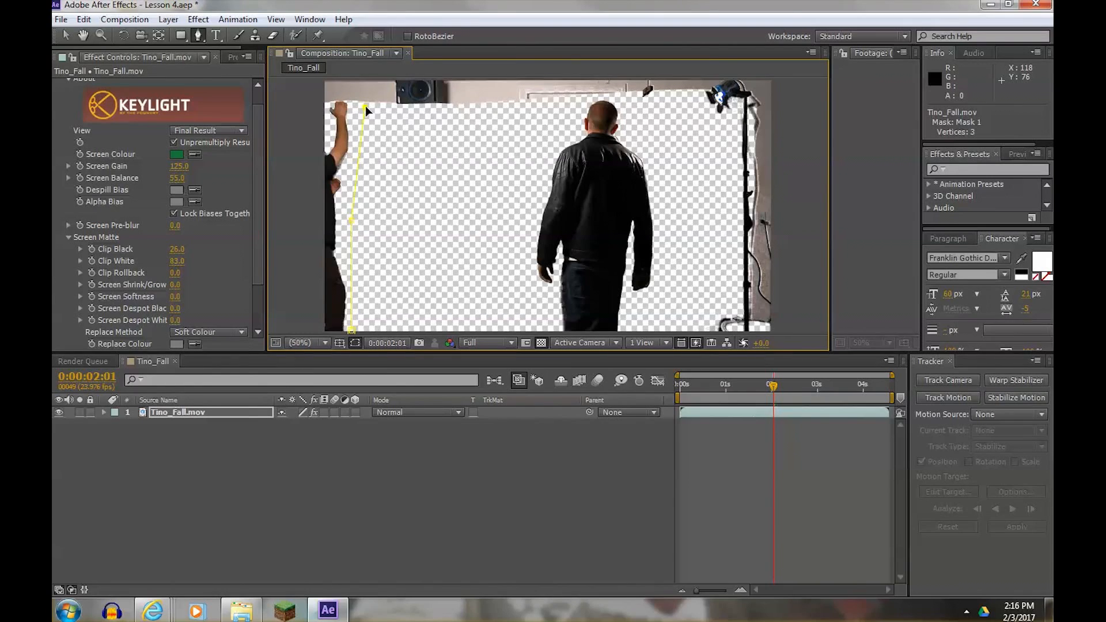
{"action": "left_click", "coordinate": [474, 108]}
{"action": "left_click", "coordinate": [538, 102]}
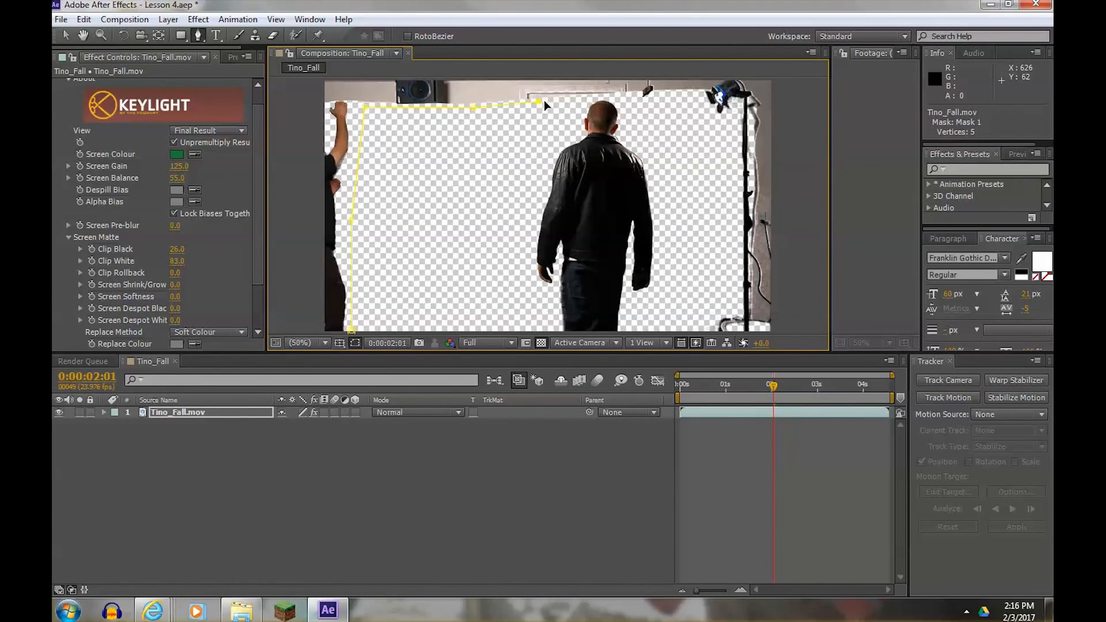
{"action": "left_click", "coordinate": [599, 95]}
{"action": "left_click", "coordinate": [626, 94]}
{"action": "left_click", "coordinate": [644, 105]}
{"action": "left_click", "coordinate": [664, 94]}
{"action": "left_click", "coordinate": [709, 115]}
{"action": "left_click", "coordinate": [736, 119]}
{"action": "left_click", "coordinate": [710, 332]}
{"action": "left_click", "coordinate": [351, 332]}
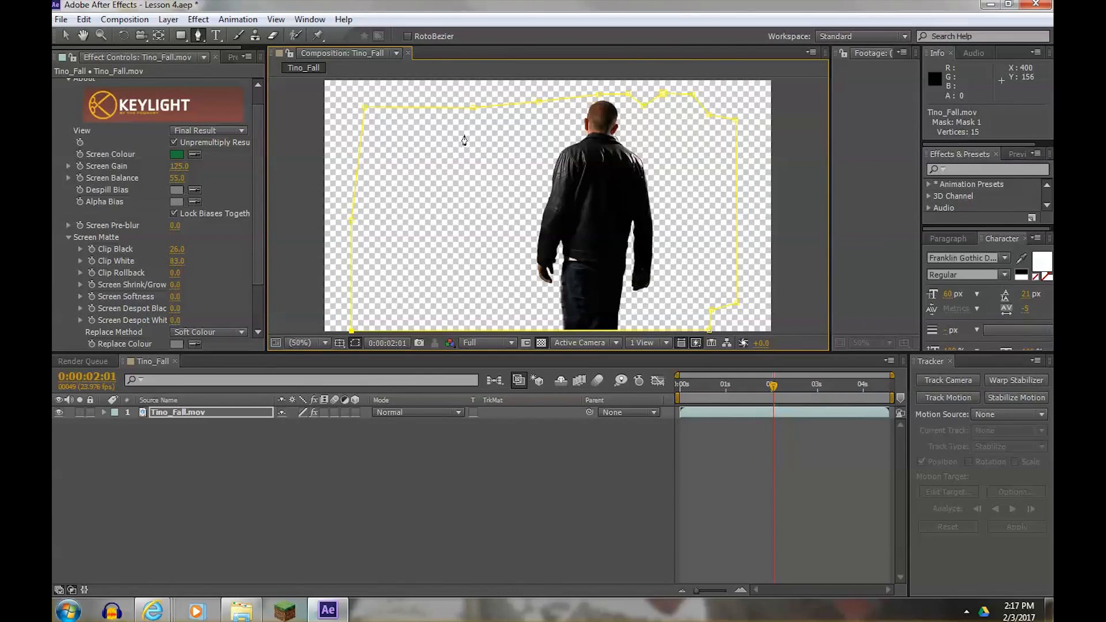
{"action": "left_click", "coordinate": [65, 34]}
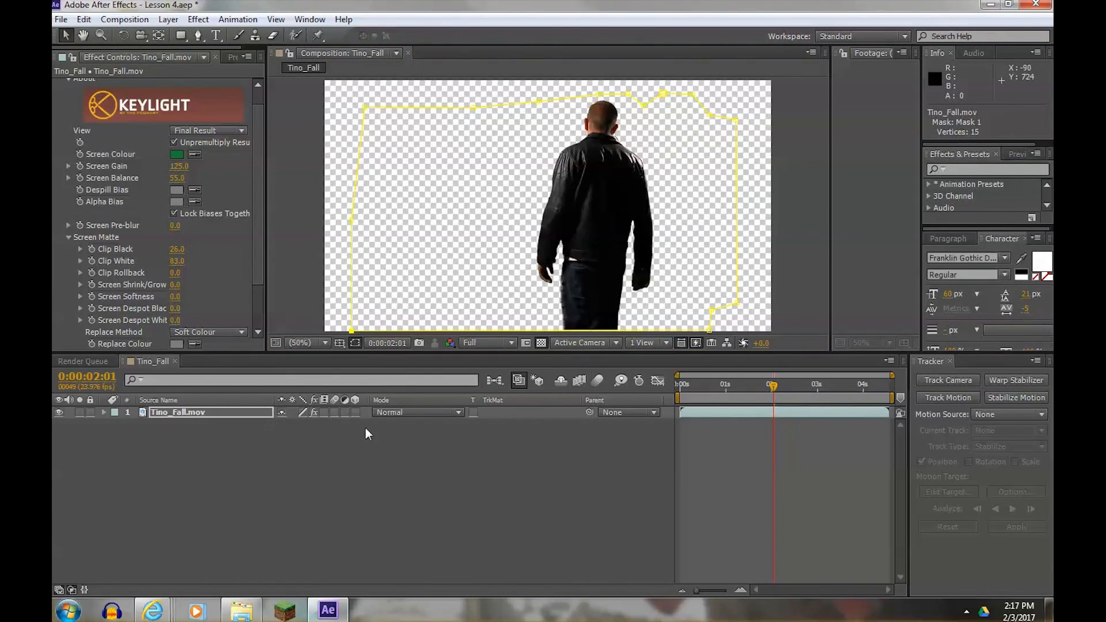
Hide the transparency grid to view the masked man against the white background, and deselect the layer
{"action": "left_click", "coordinate": [542, 344]}
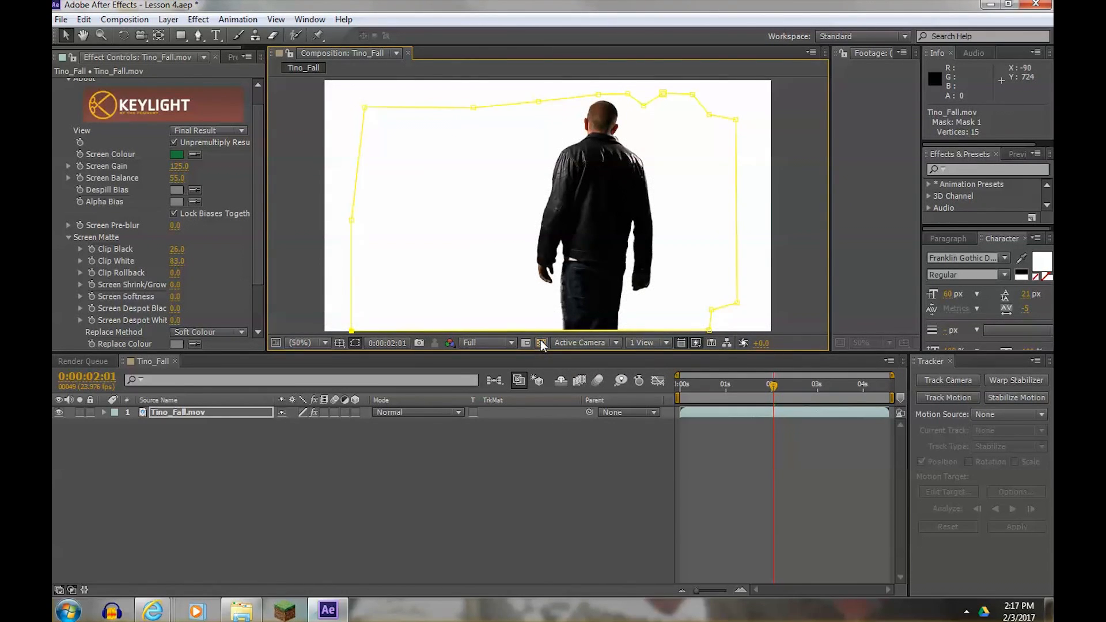
{"action": "left_click", "coordinate": [541, 344]}
{"action": "left_click", "coordinate": [541, 343]}
{"action": "left_click", "coordinate": [172, 437]}
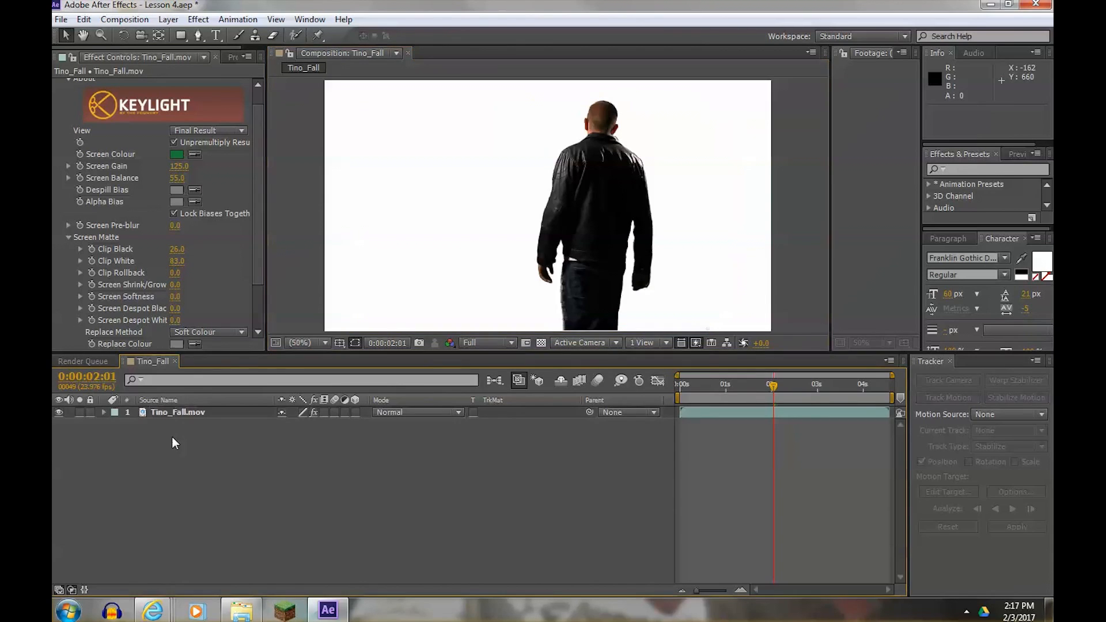
Leave the project for the desktop and open the VideoCopilot folder inside After Effects Stuff
{"action": "left_click", "coordinate": [231, 57]}
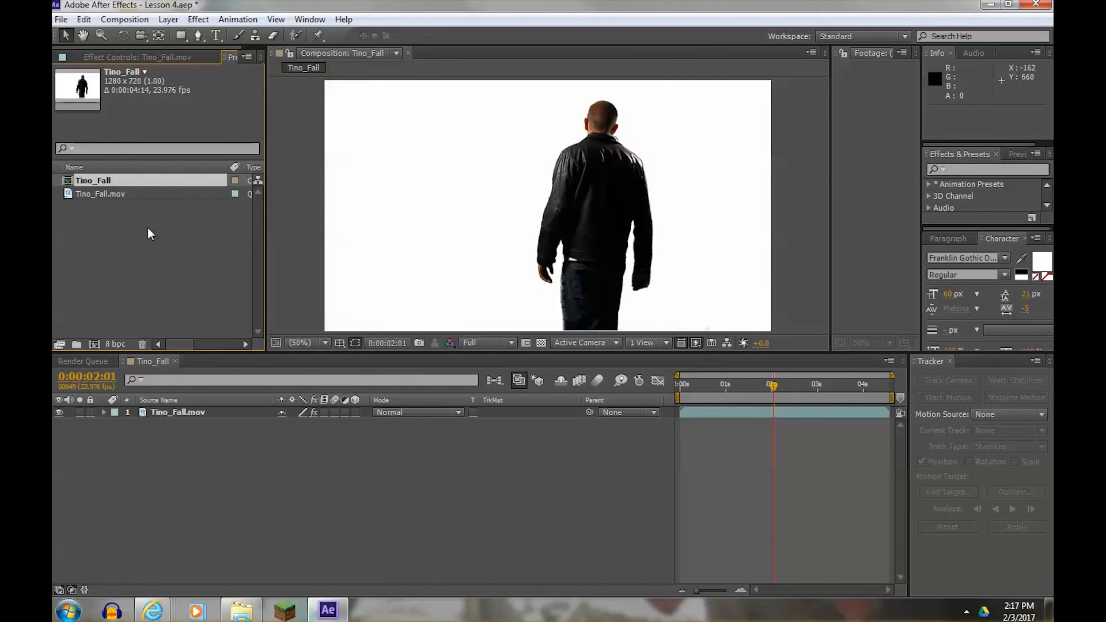
{"action": "left_click", "coordinate": [990, 4]}
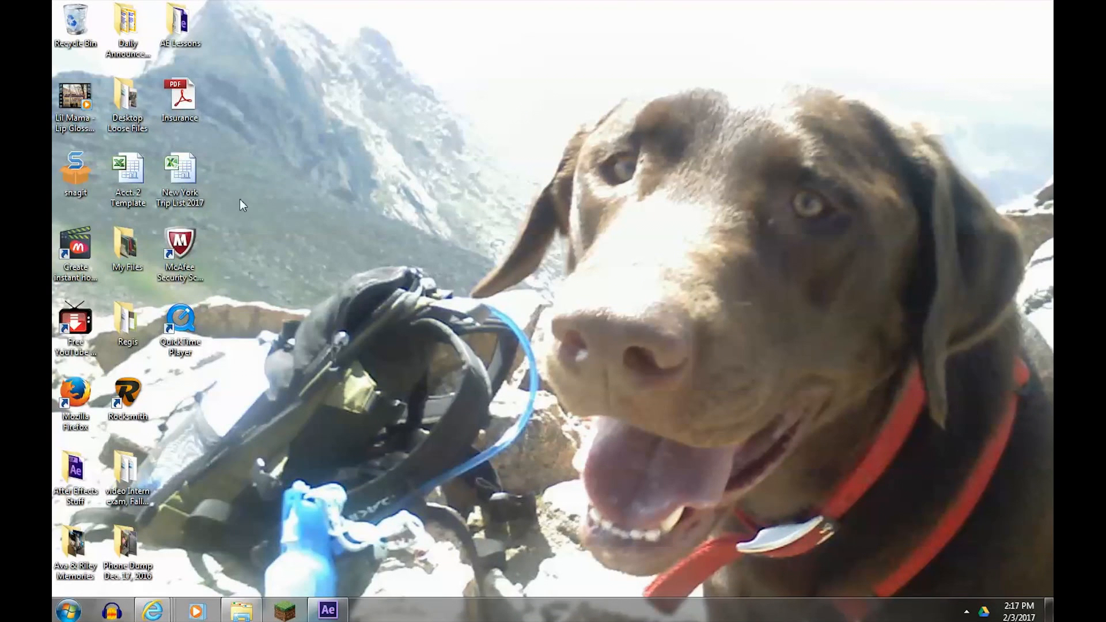
{"action": "double_click", "coordinate": [80, 481]}
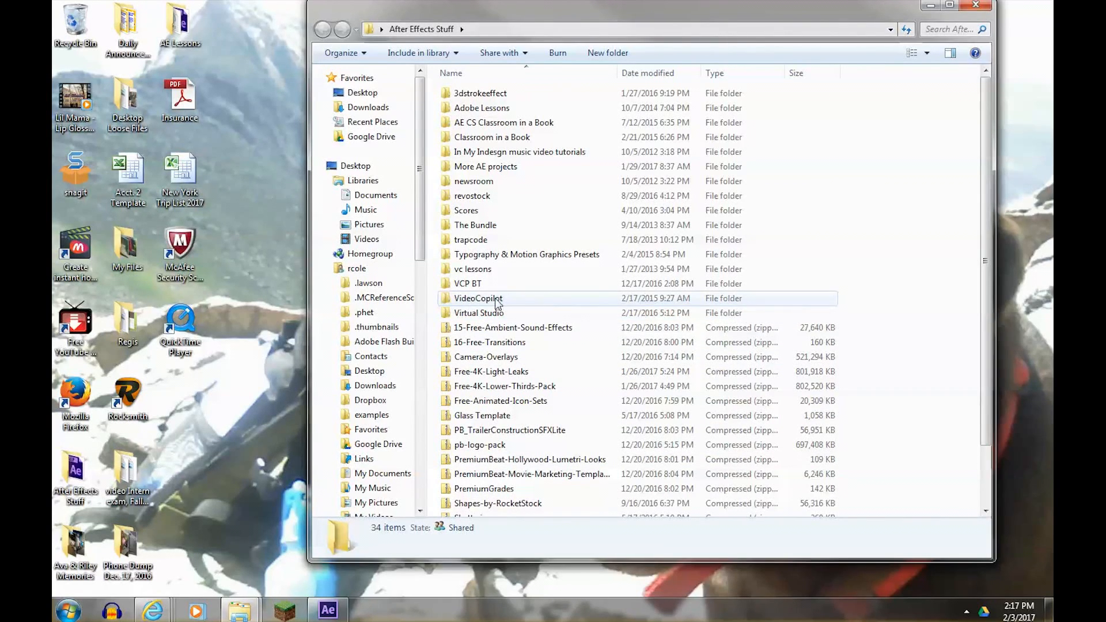
{"action": "double_click", "coordinate": [464, 301]}
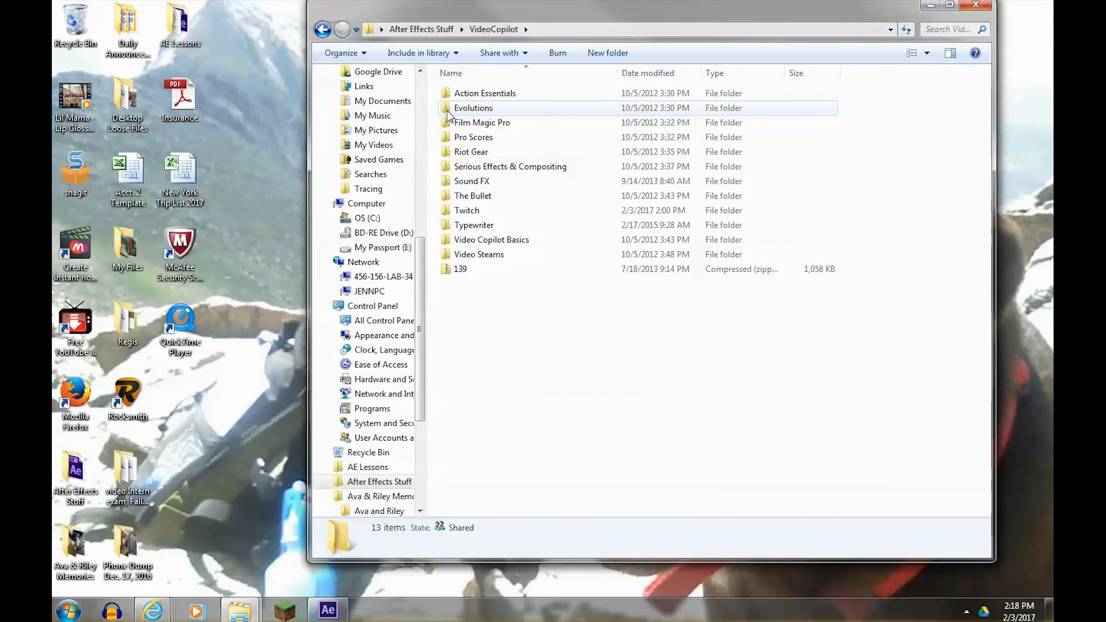
Preview the Arrow_04 movie in the Arrows folder under Evolutions > Evolution, and return to the Evolution folder
{"action": "mouse_move", "coordinate": [447, 115]}
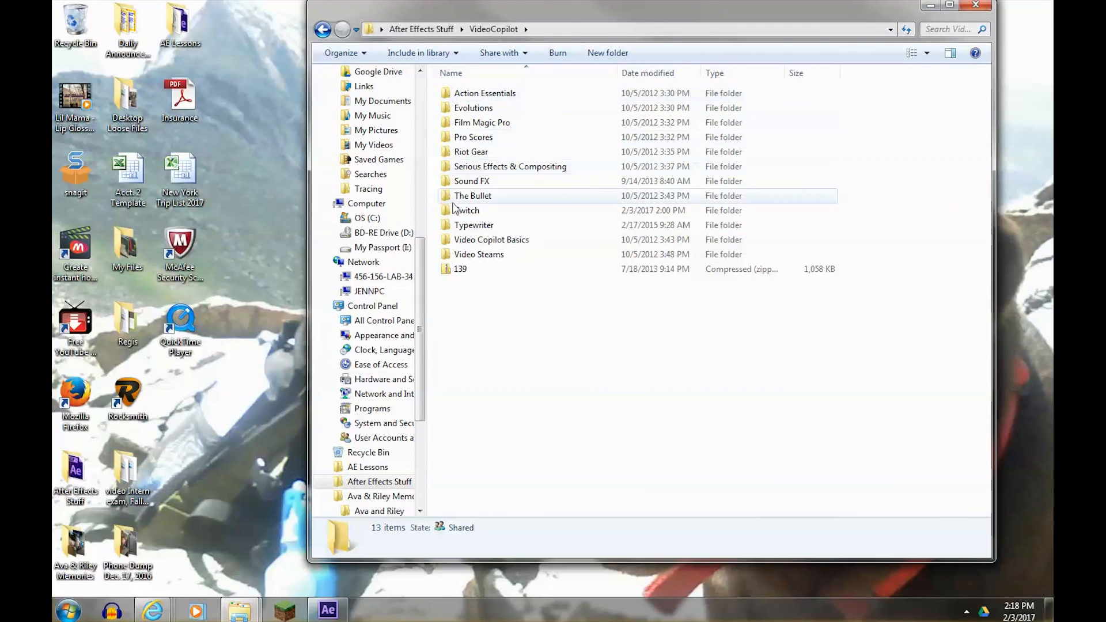
{"action": "double_click", "coordinate": [449, 110]}
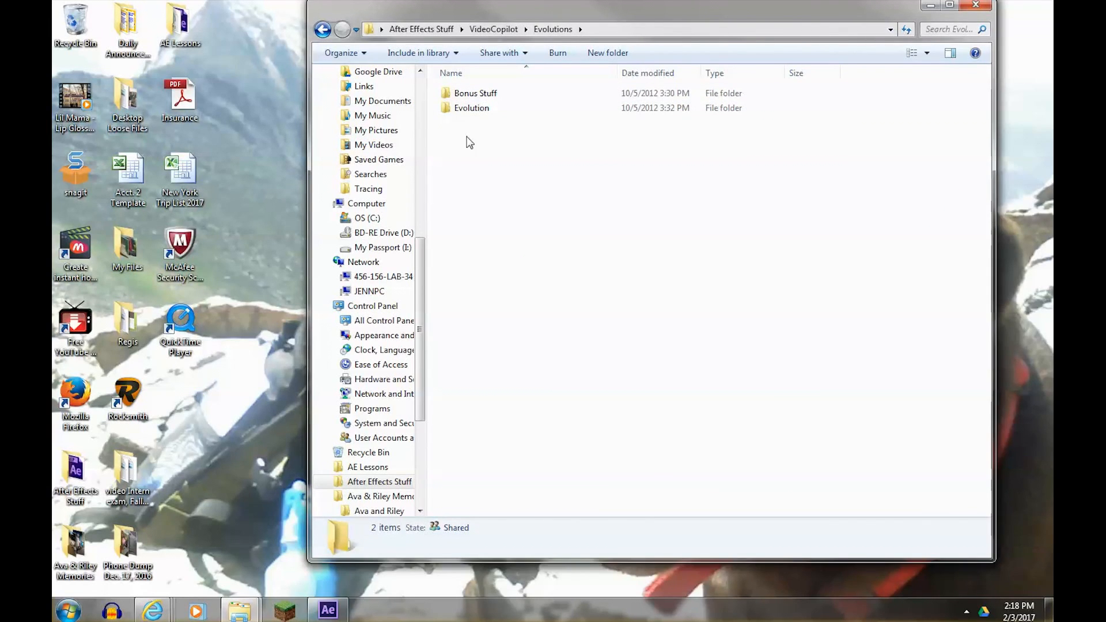
{"action": "double_click", "coordinate": [449, 110]}
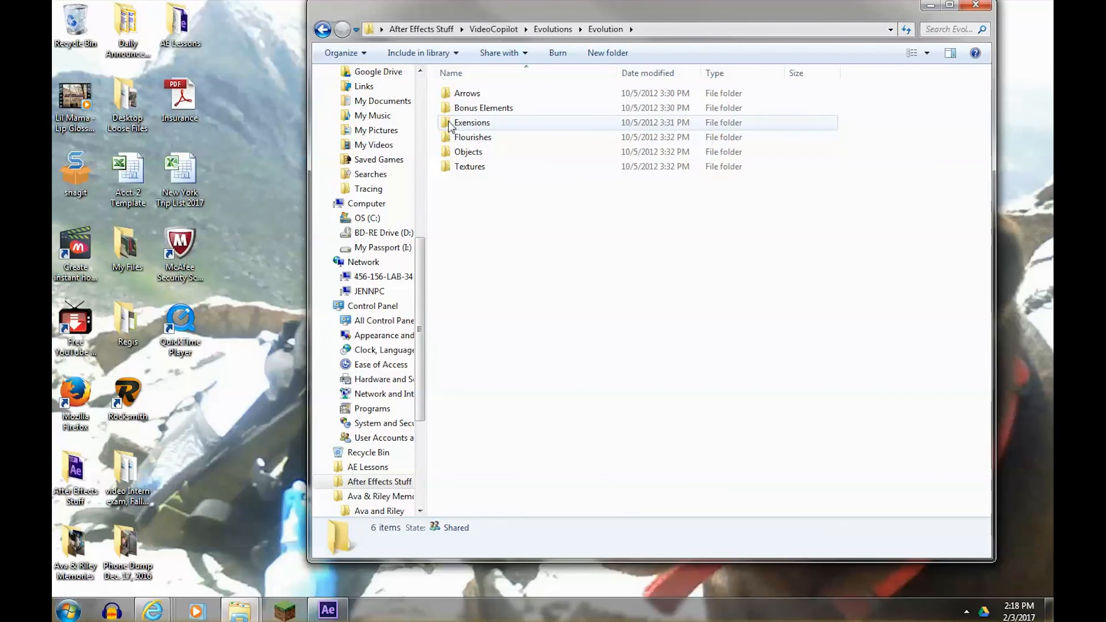
{"action": "double_click", "coordinate": [450, 95]}
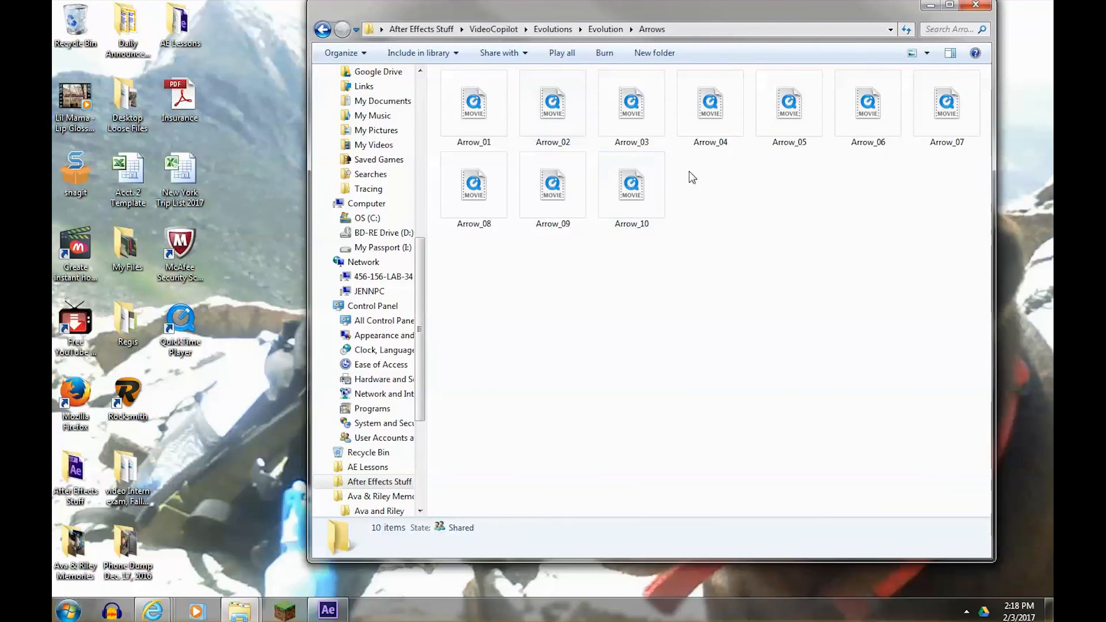
{"action": "left_click", "coordinate": [710, 106]}
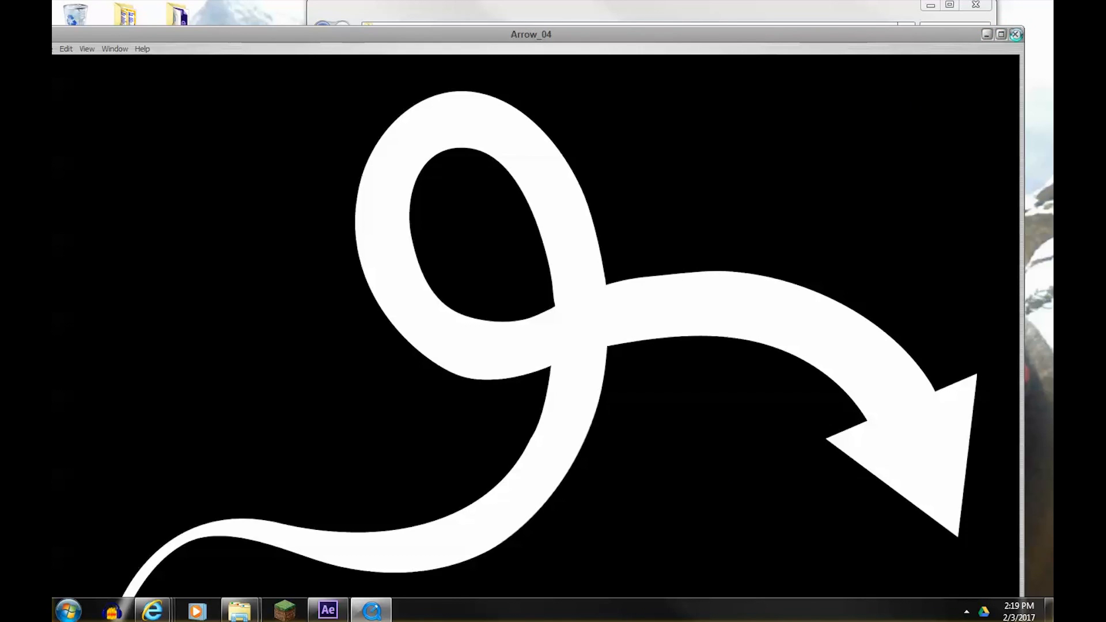
{"action": "left_click", "coordinate": [1016, 34]}
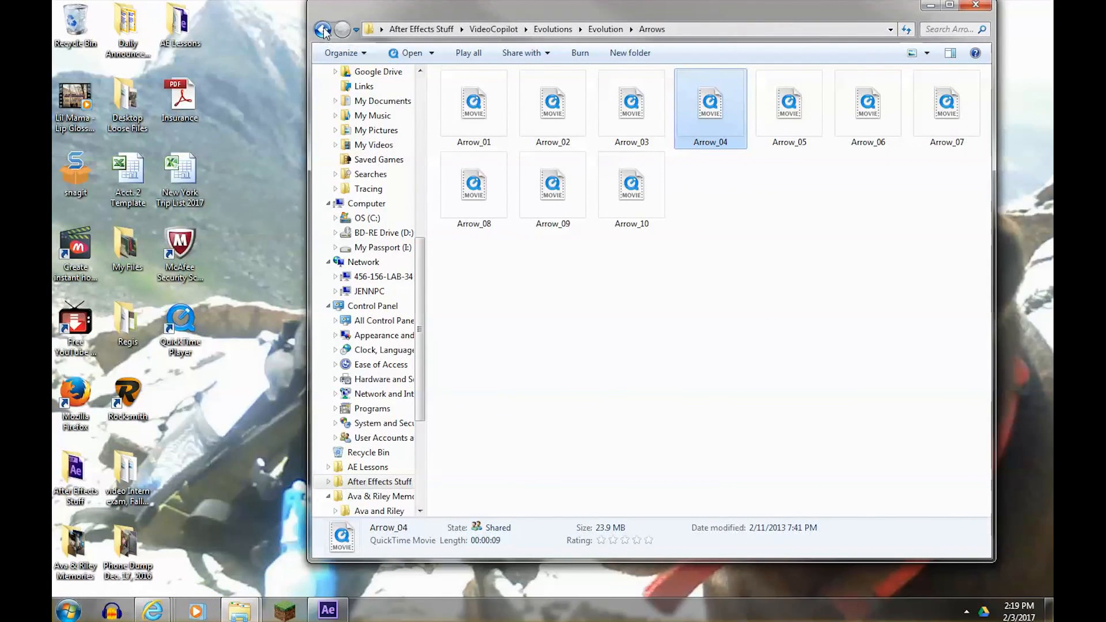
{"action": "key", "text": "BackSpace"}
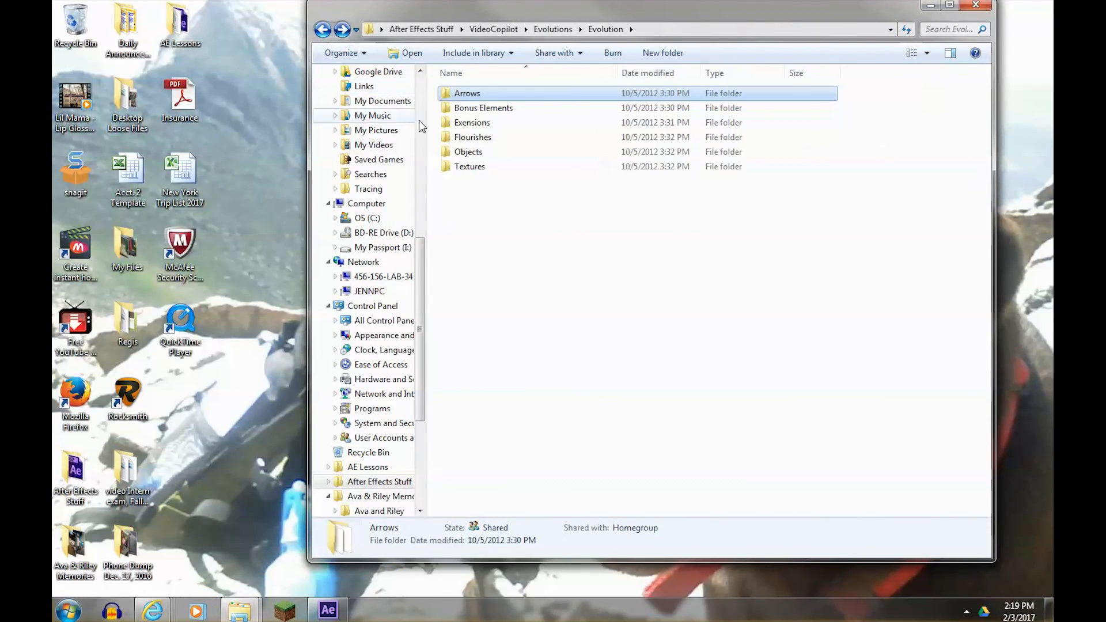
Preview the Flourish_11 movie from the Flourishes folder and return to the VideoCopilot folder
{"action": "double_click", "coordinate": [450, 137]}
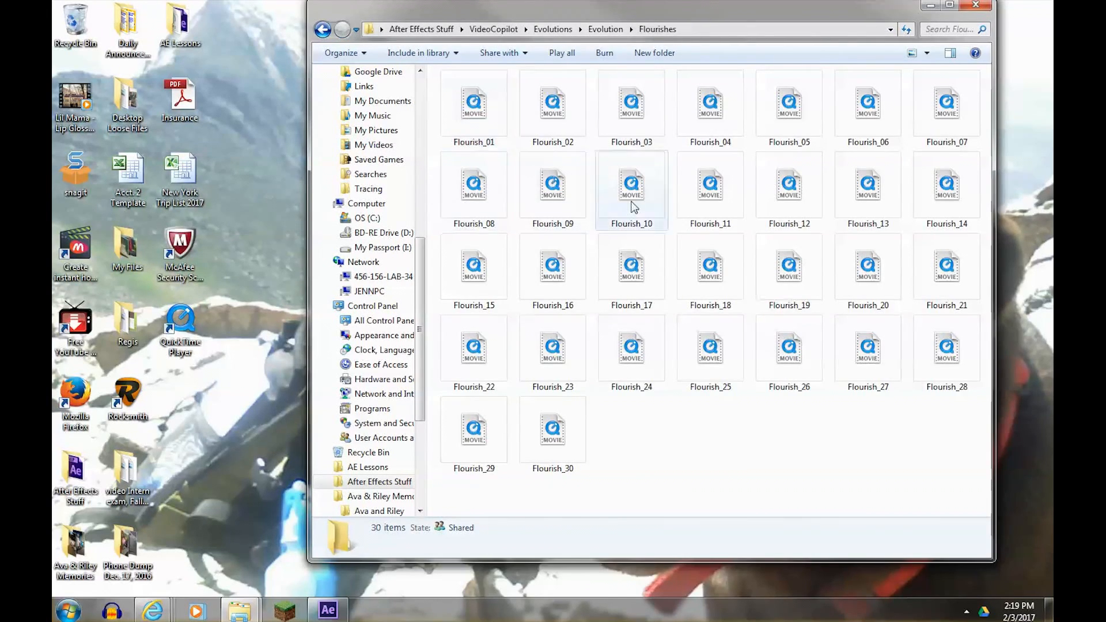
{"action": "left_click", "coordinate": [711, 196]}
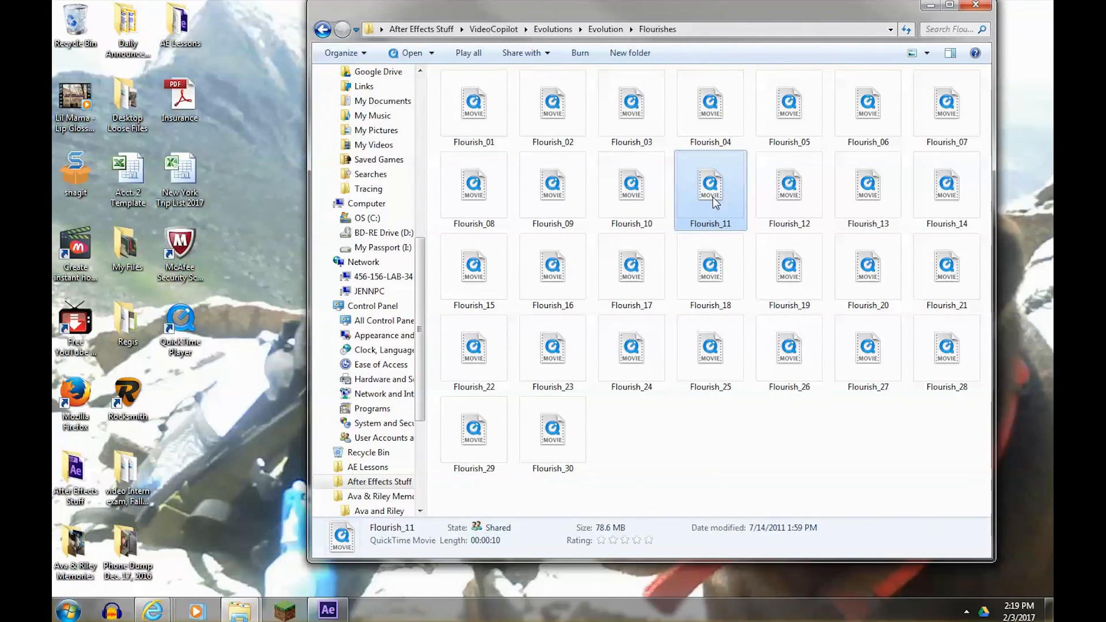
{"action": "double_click", "coordinate": [717, 199]}
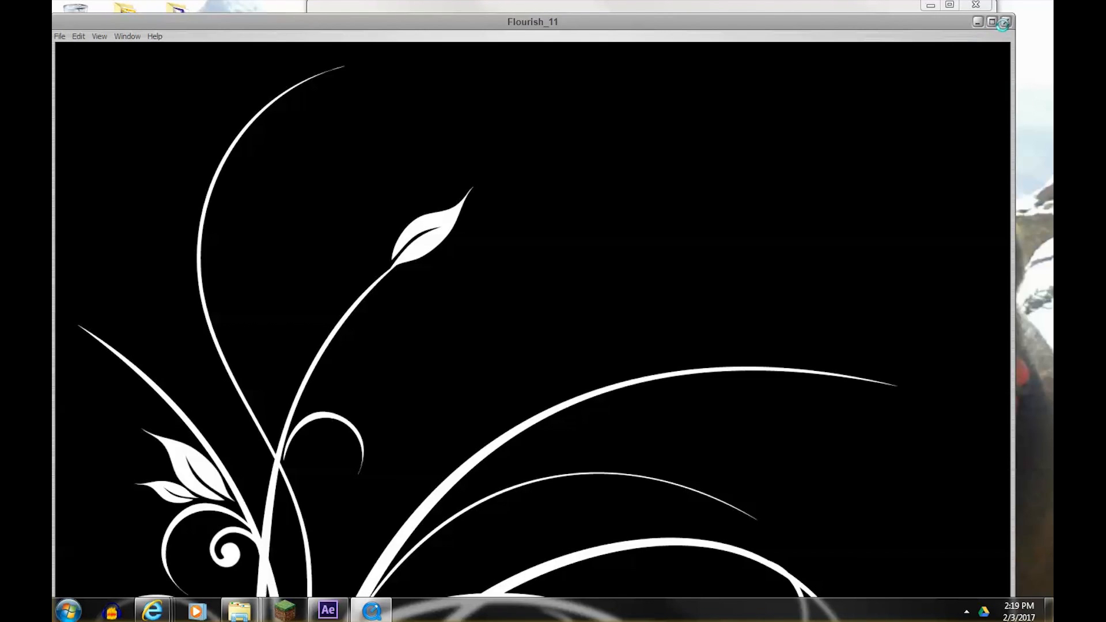
{"action": "left_click", "coordinate": [1004, 22]}
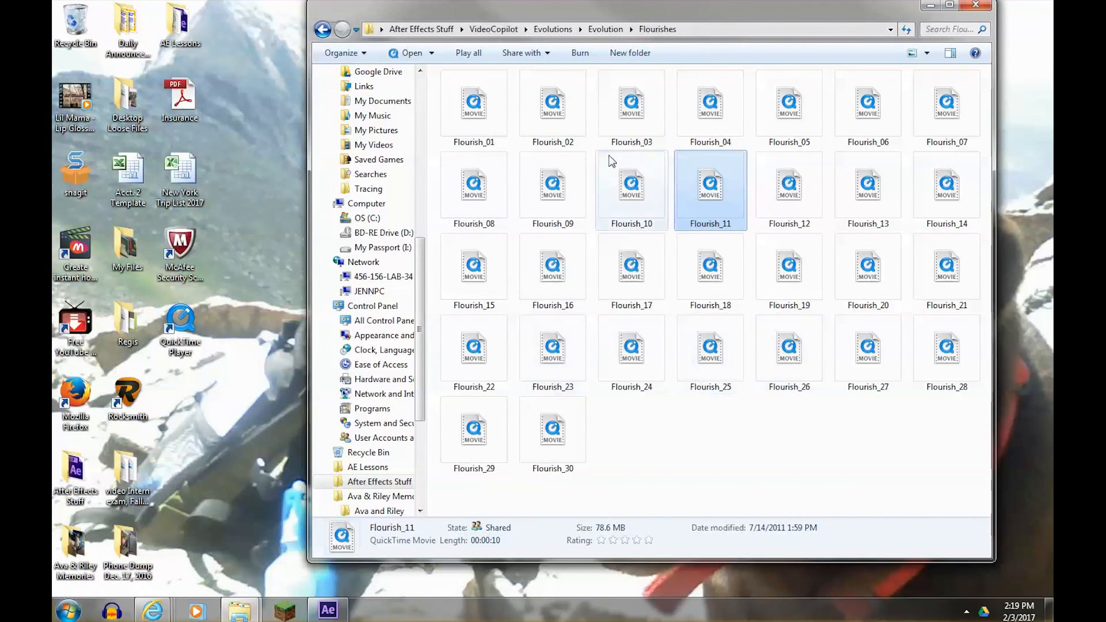
{"action": "left_click", "coordinate": [323, 30]}
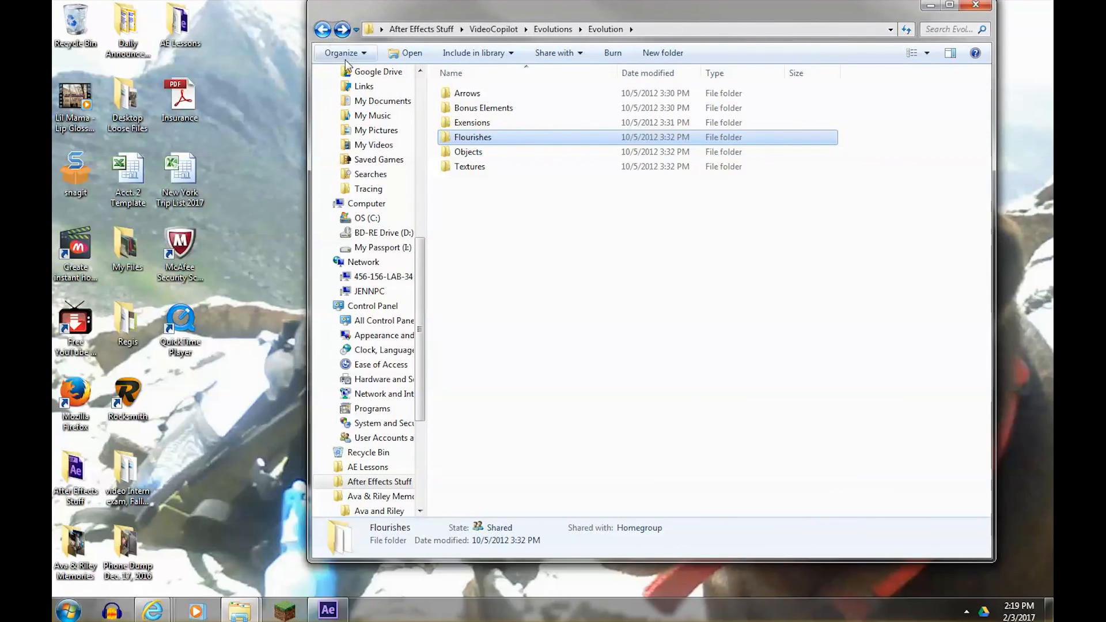
{"action": "left_click", "coordinate": [324, 32]}
{"action": "left_click", "coordinate": [324, 32]}
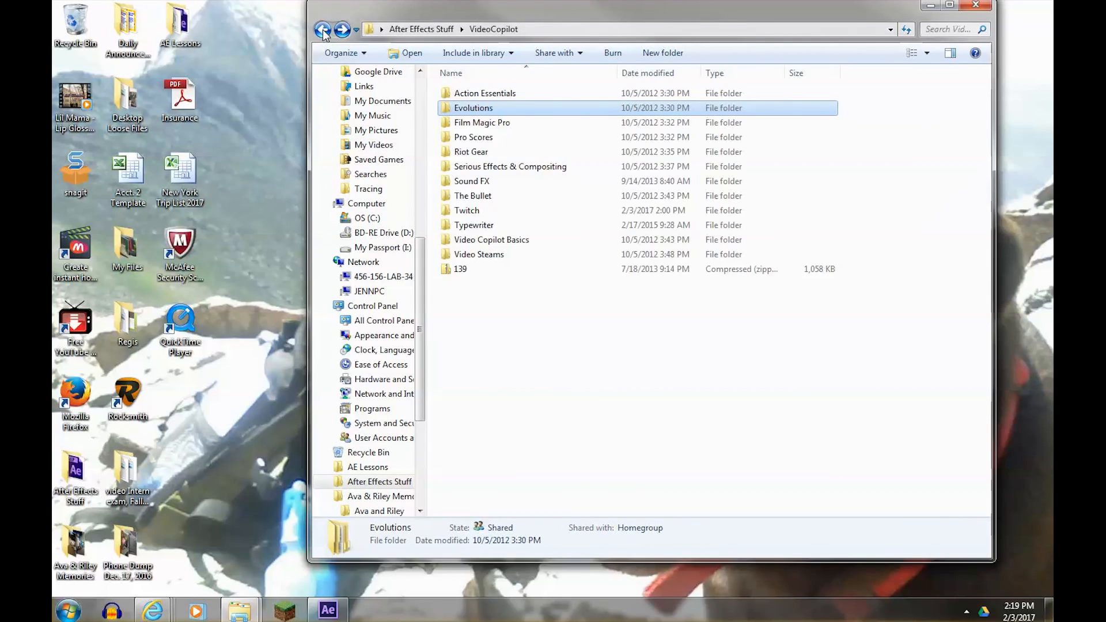
Open the Action Movie Essentials folder inside Action Essentials
{"action": "double_click", "coordinate": [448, 97]}
{"action": "left_click_drag", "start_coordinate": [489, 5], "coordinate": [373, 27]}
{"action": "double_click", "coordinate": [328, 119]}
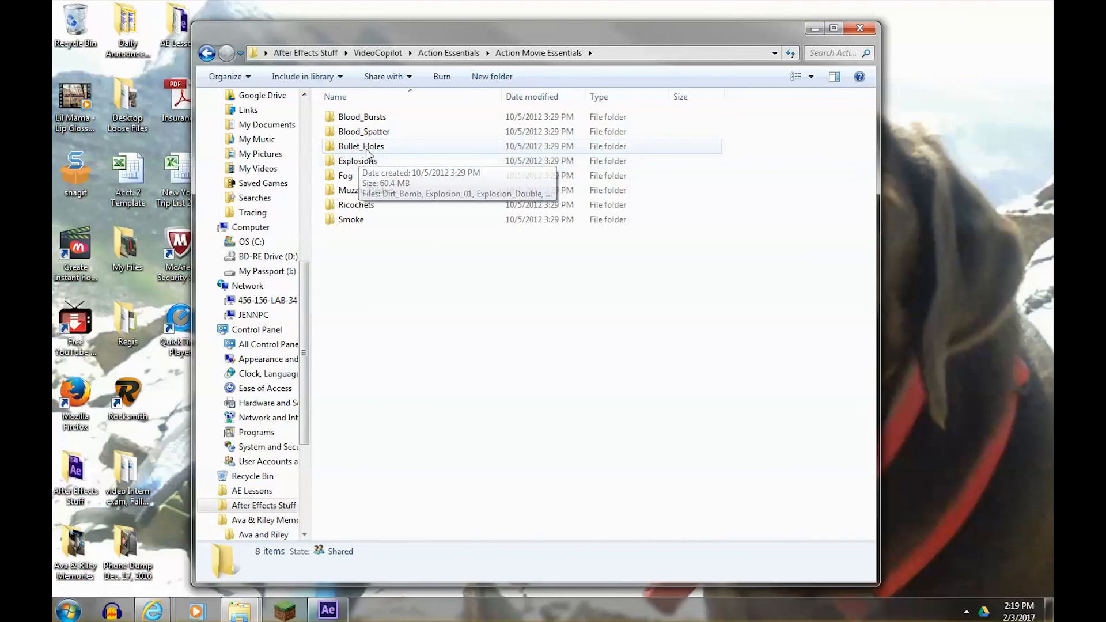
Preview the ShotGun_02 and 9mm_02 movies in the Muzzle_Flashes folder, and return to Action Movie Essentials
{"action": "double_click", "coordinate": [346, 190]}
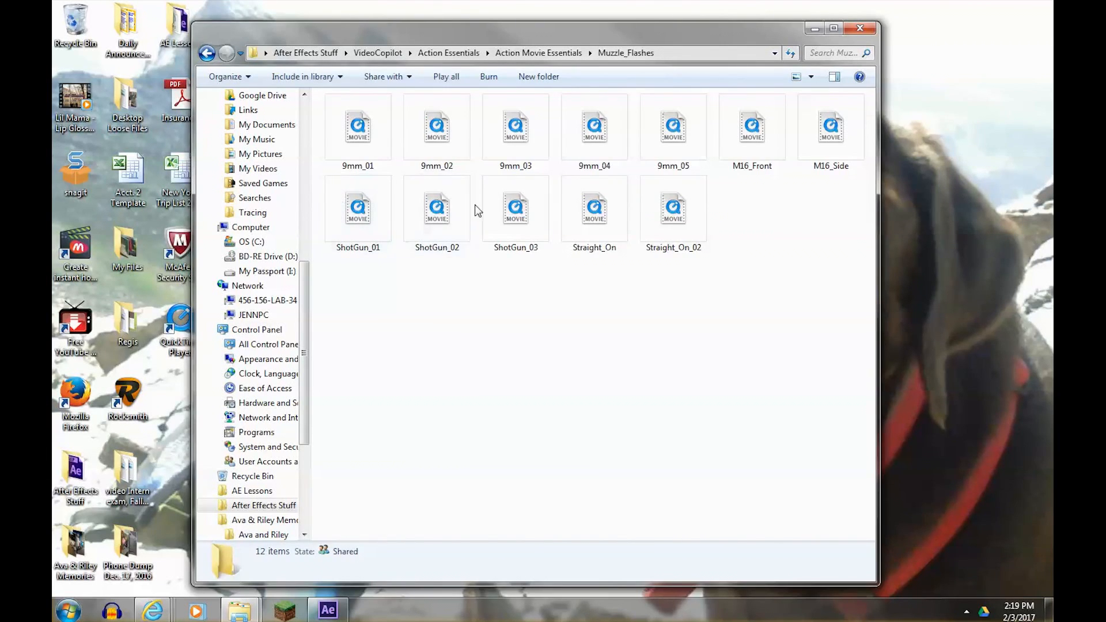
{"action": "left_click", "coordinate": [440, 211]}
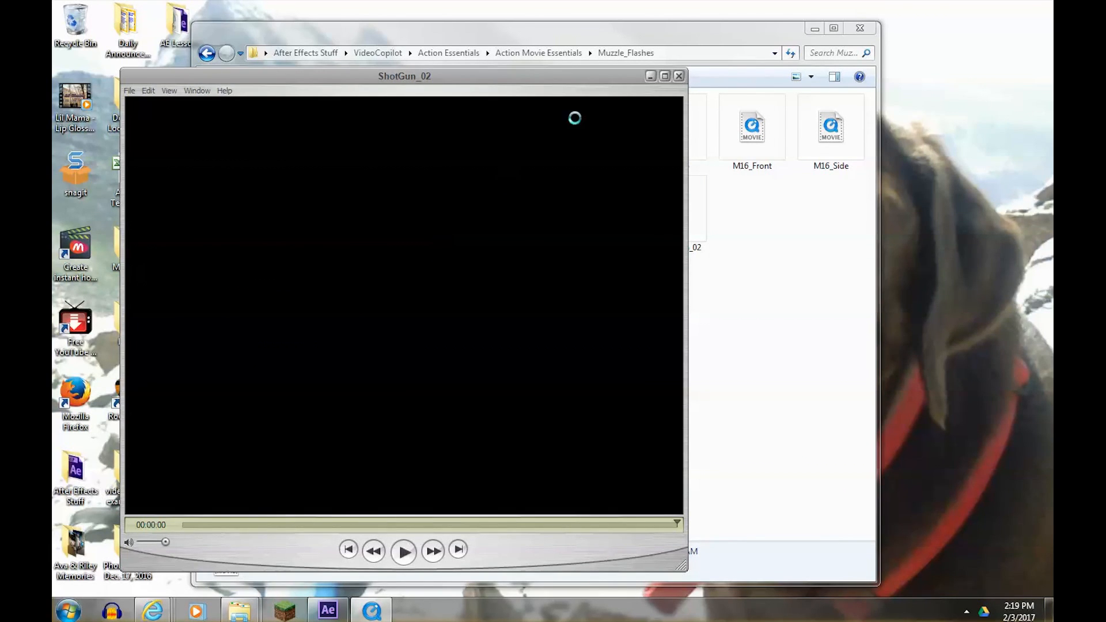
{"action": "left_click", "coordinate": [679, 76]}
{"action": "left_click", "coordinate": [427, 132]}
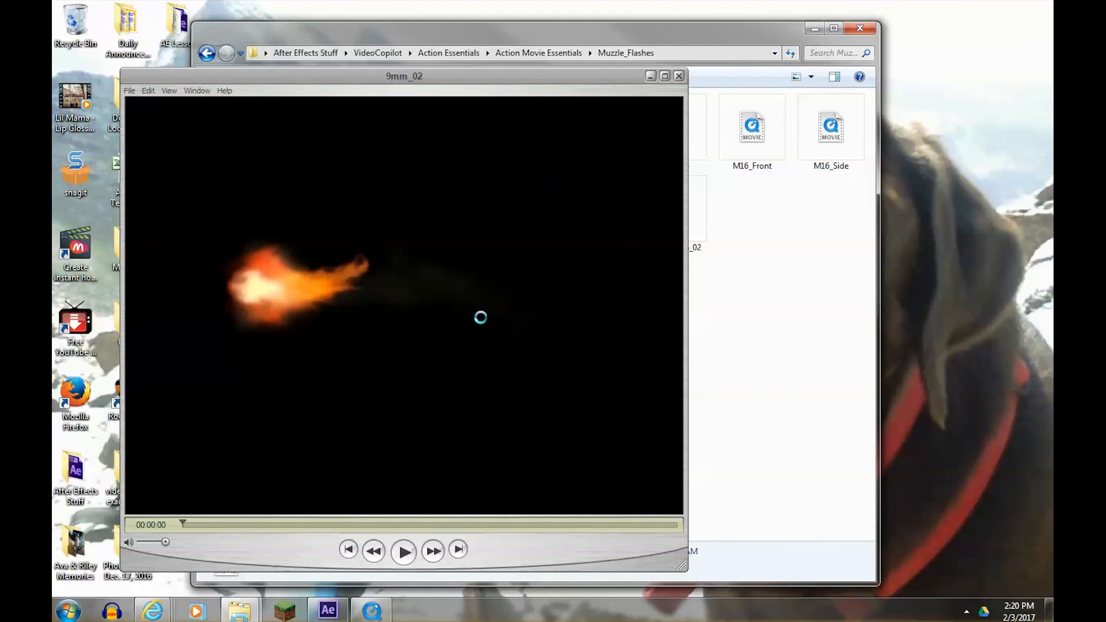
{"action": "left_click", "coordinate": [403, 552]}
{"action": "left_click", "coordinate": [403, 551]}
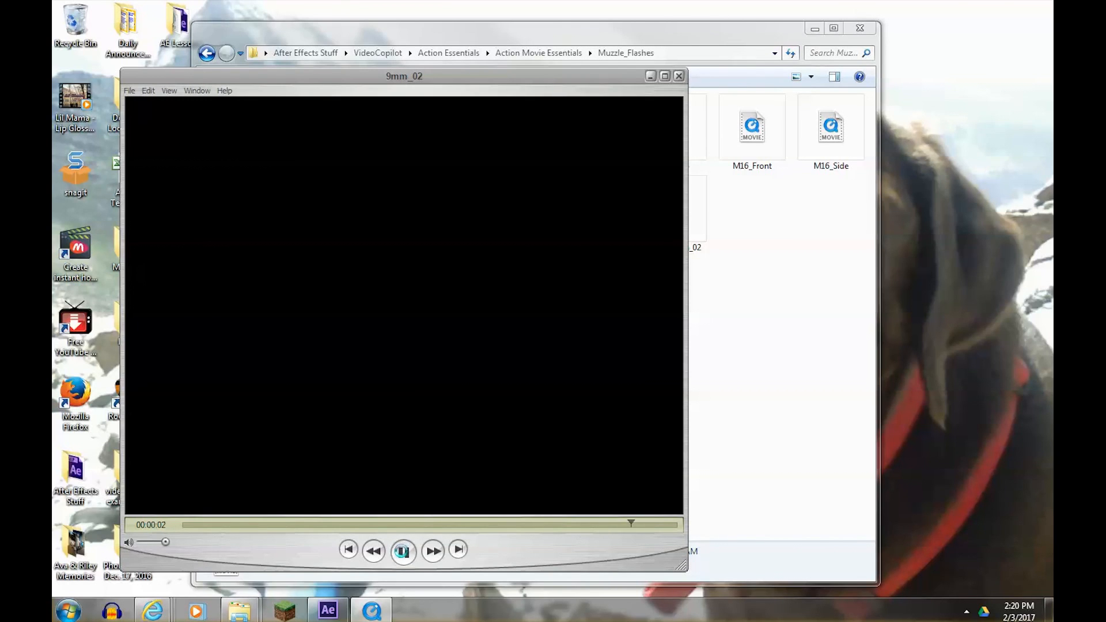
{"action": "left_click", "coordinate": [402, 551]}
{"action": "left_click", "coordinate": [678, 76]}
{"action": "left_click", "coordinate": [206, 53]}
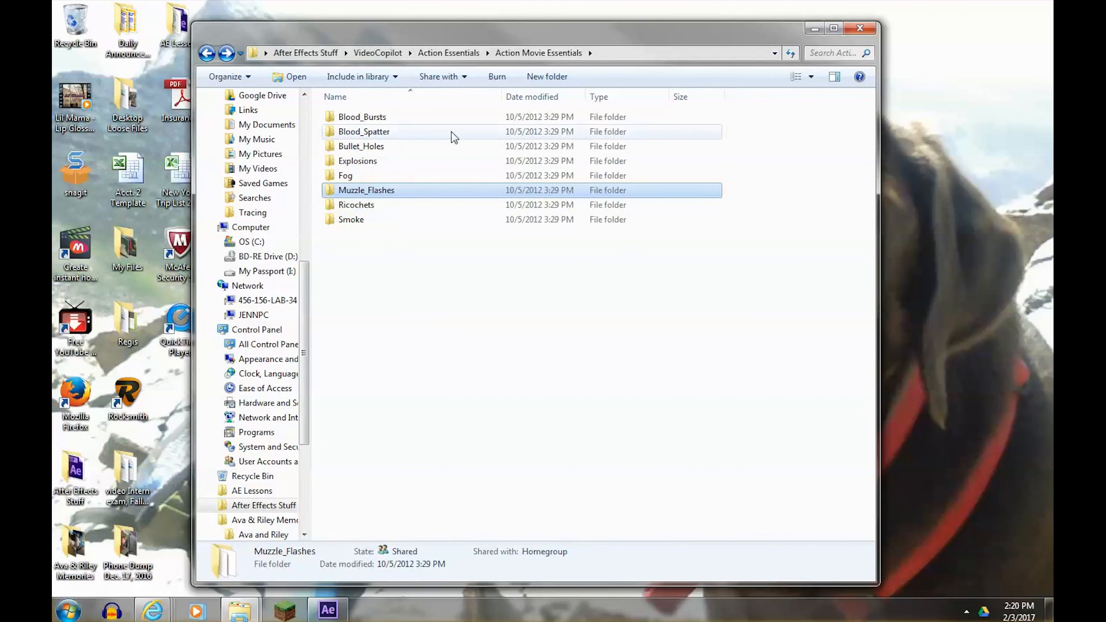
Open the Explosions folder and move its window aside to uncover the desktop icons
{"action": "double_click", "coordinate": [330, 160]}
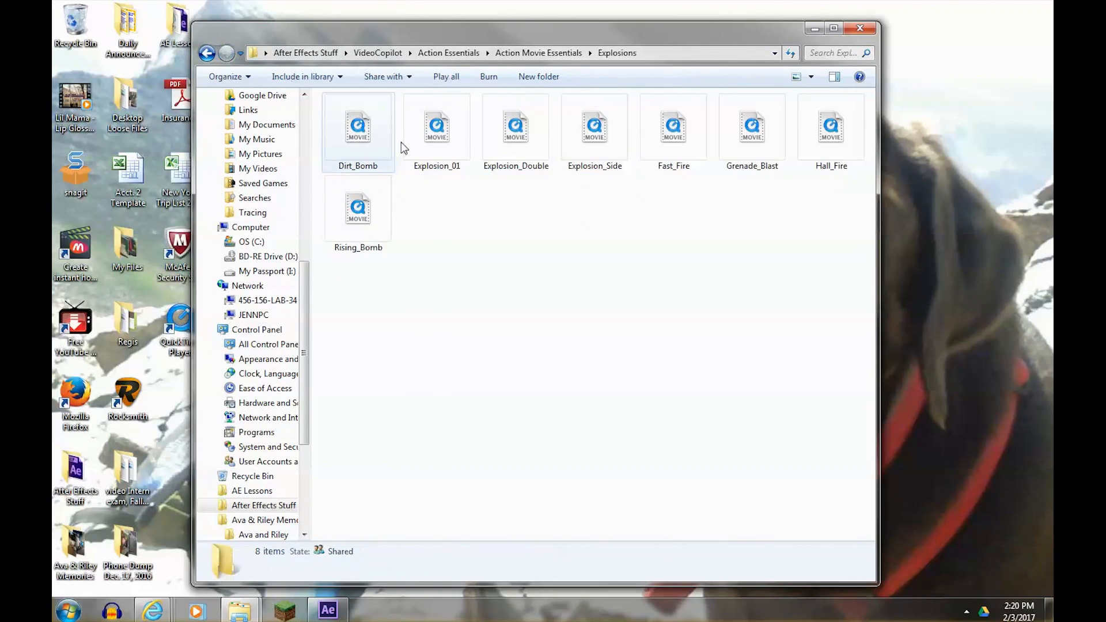
{"action": "left_click_drag", "start_coordinate": [453, 37], "coordinate": [736, 94]}
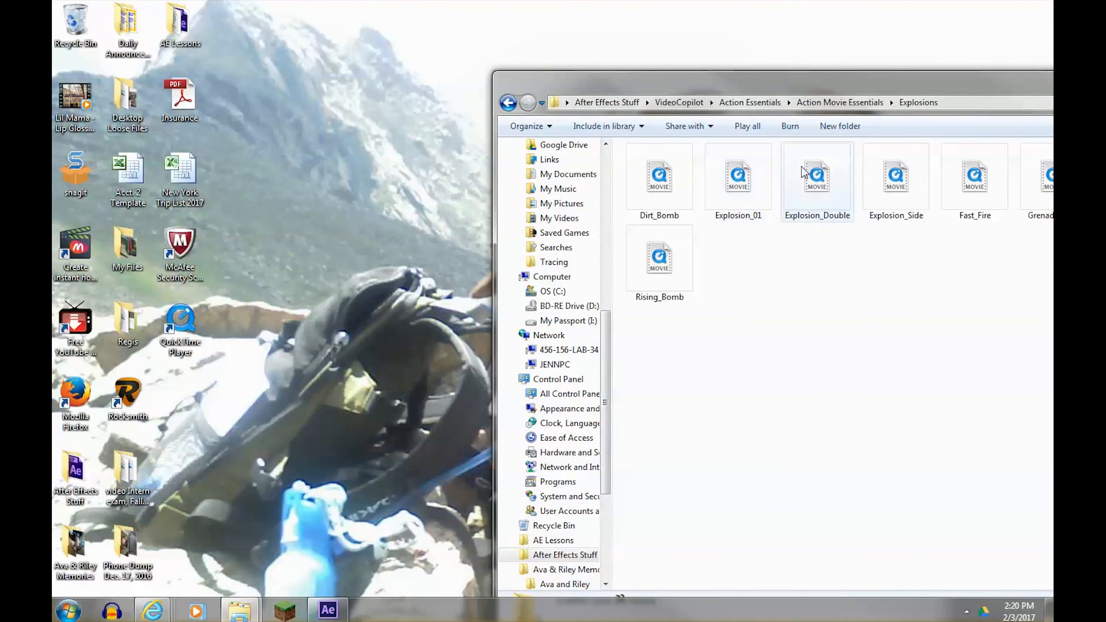
{"action": "mouse_move", "coordinate": [827, 80]}
{"action": "left_mouse_down"}
{"action": "mouse_move", "coordinate": [647, 77]}
{"action": "mouse_move", "coordinate": [818, 76]}
{"action": "left_mouse_up"}
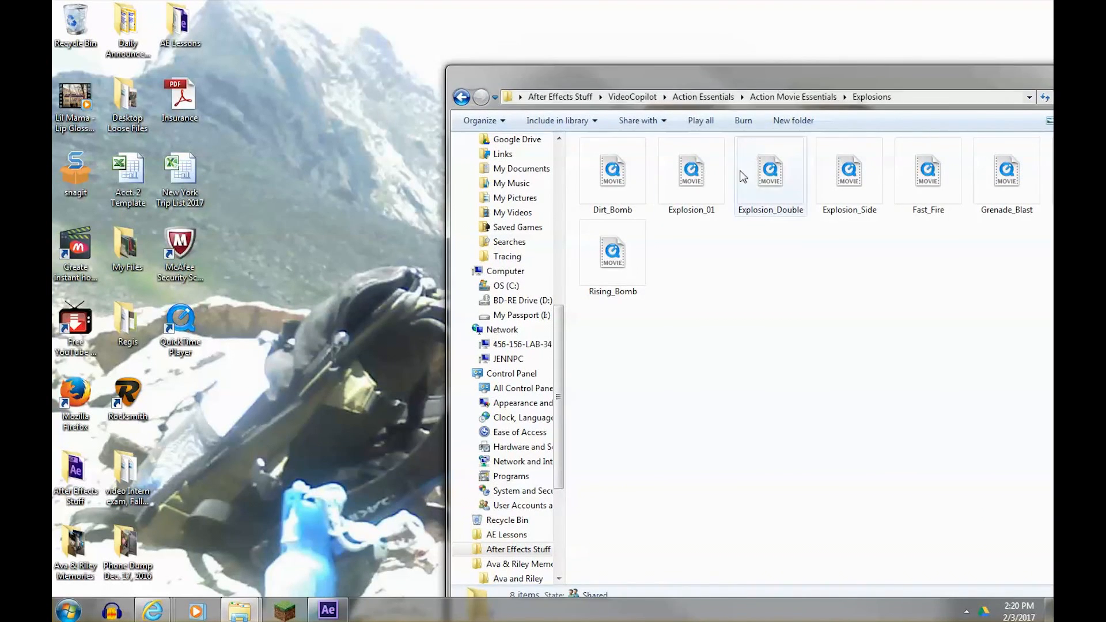
Play the Explosion_01 movie and close the player
{"action": "left_click", "coordinate": [692, 182]}
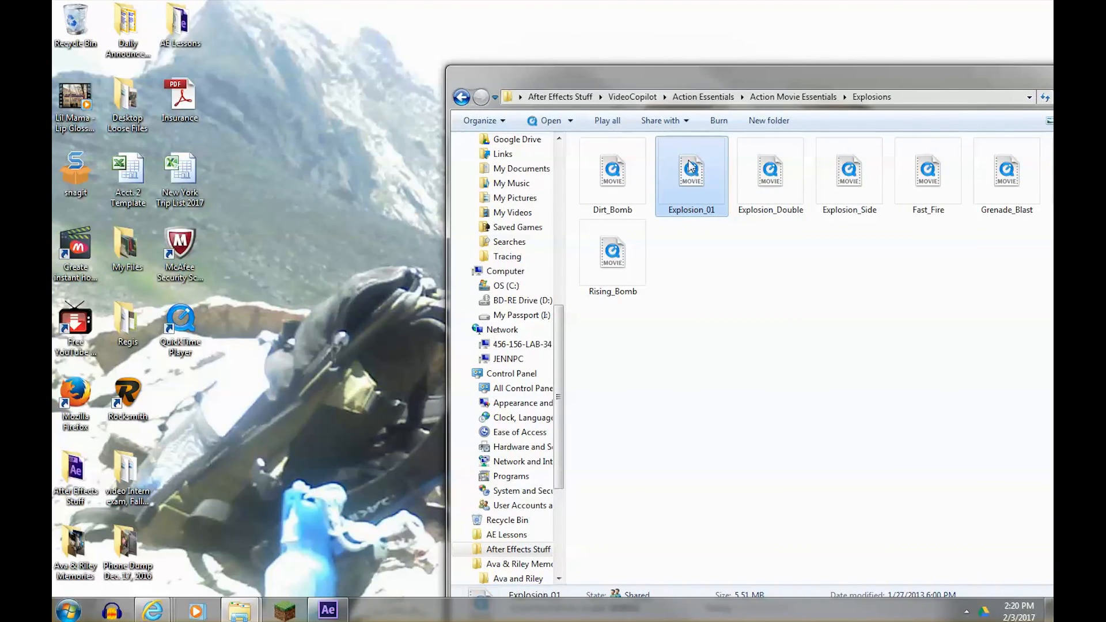
{"action": "double_click", "coordinate": [690, 168]}
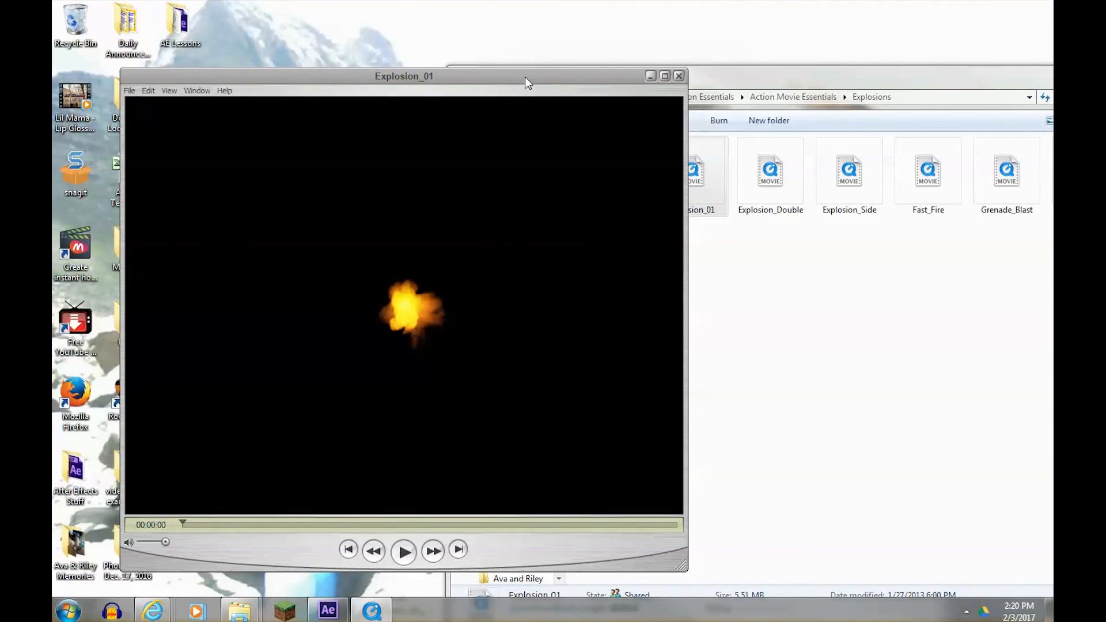
{"action": "left_click_drag", "start_coordinate": [525, 78], "coordinate": [539, 54]}
{"action": "left_click", "coordinate": [414, 537]}
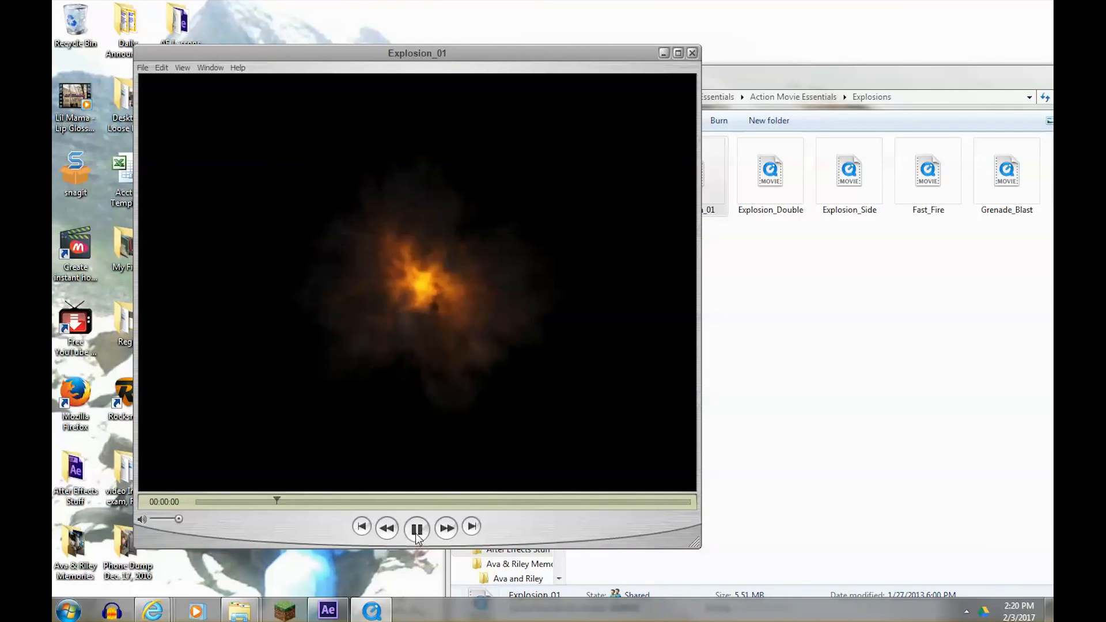
{"action": "left_click", "coordinate": [691, 53]}
Copy Explosion_01 into the VC Basic Training Footage folder within AE Lessons, and open that folder
{"action": "left_click_drag", "start_coordinate": [689, 74], "coordinate": [692, 38]}
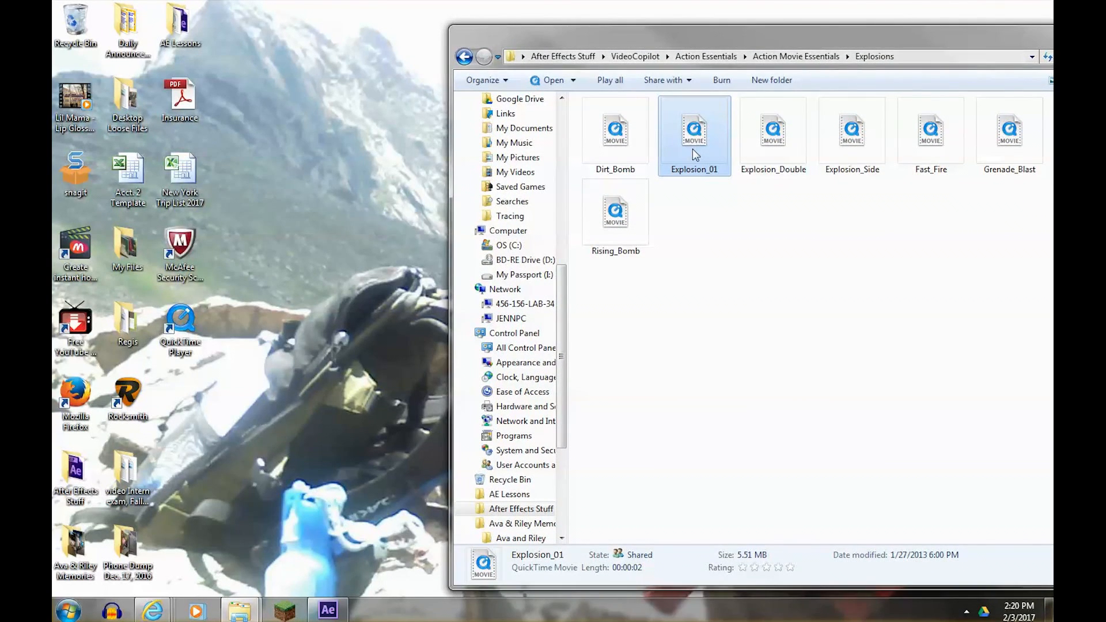
{"action": "double_click", "coordinate": [180, 27]}
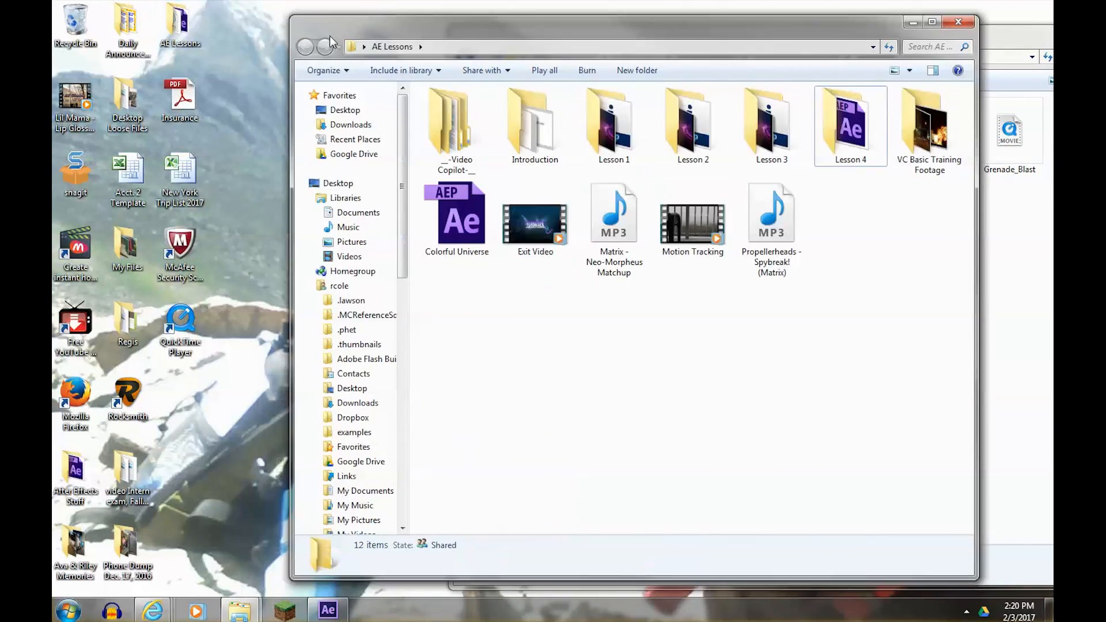
{"action": "left_click_drag", "start_coordinate": [676, 31], "coordinate": [327, 42]}
{"action": "left_click", "coordinate": [576, 136]}
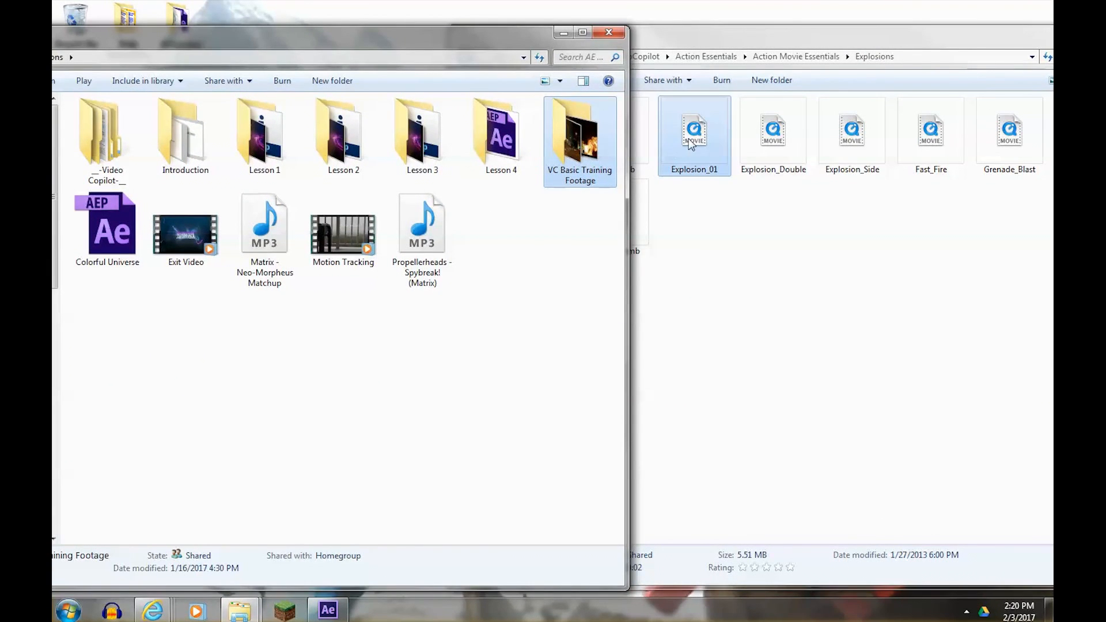
{"action": "left_click_drag", "start_coordinate": [702, 134], "coordinate": [576, 141]}
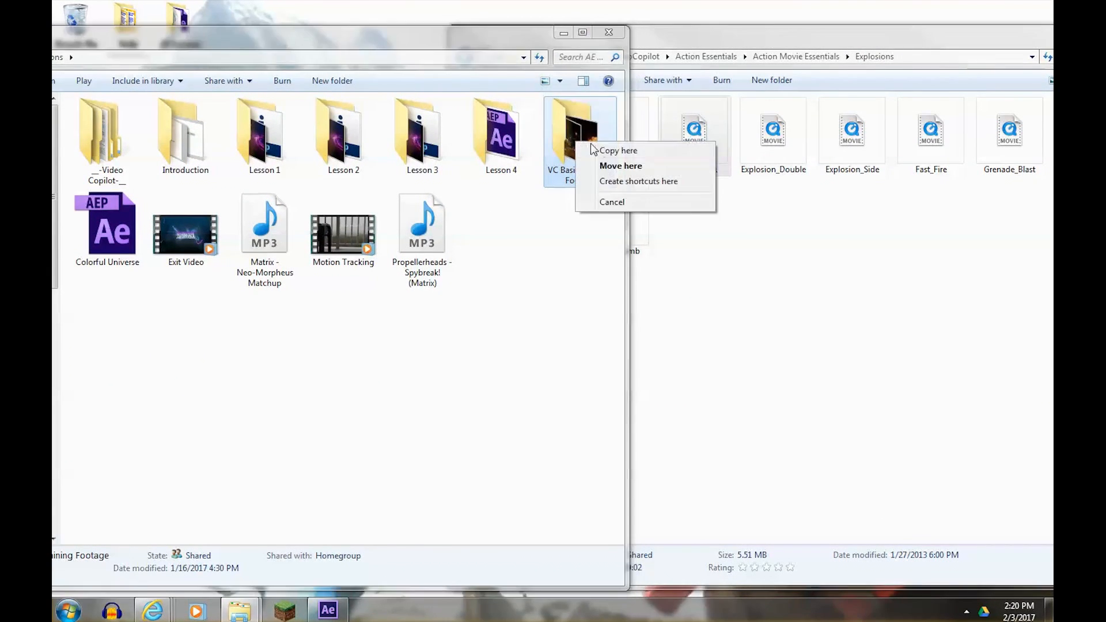
{"action": "left_click", "coordinate": [609, 151]}
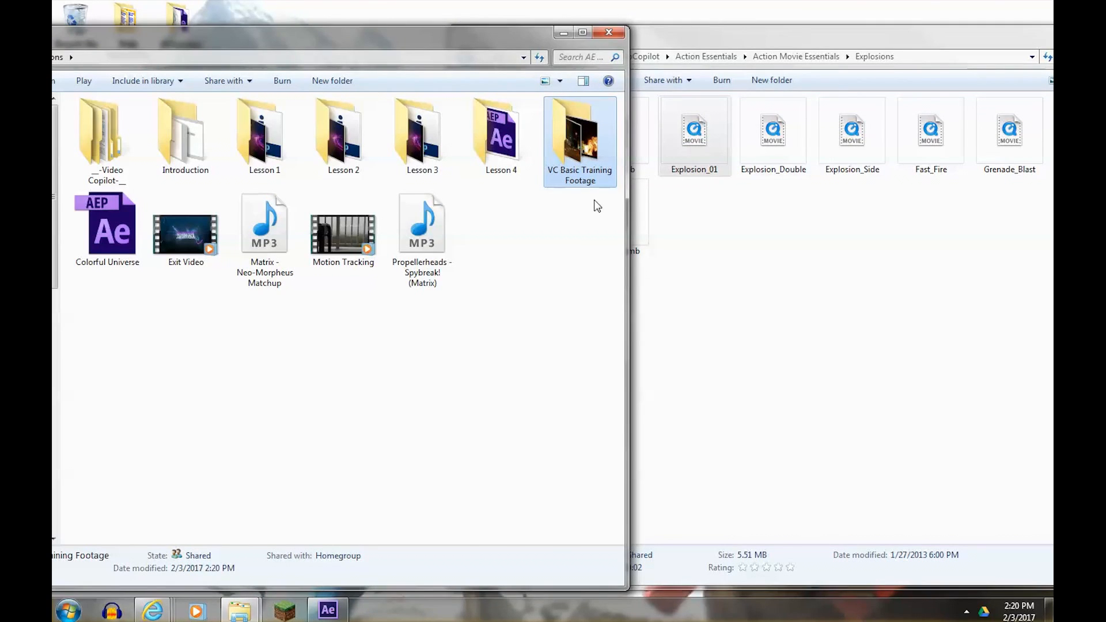
{"action": "double_click", "coordinate": [558, 143]}
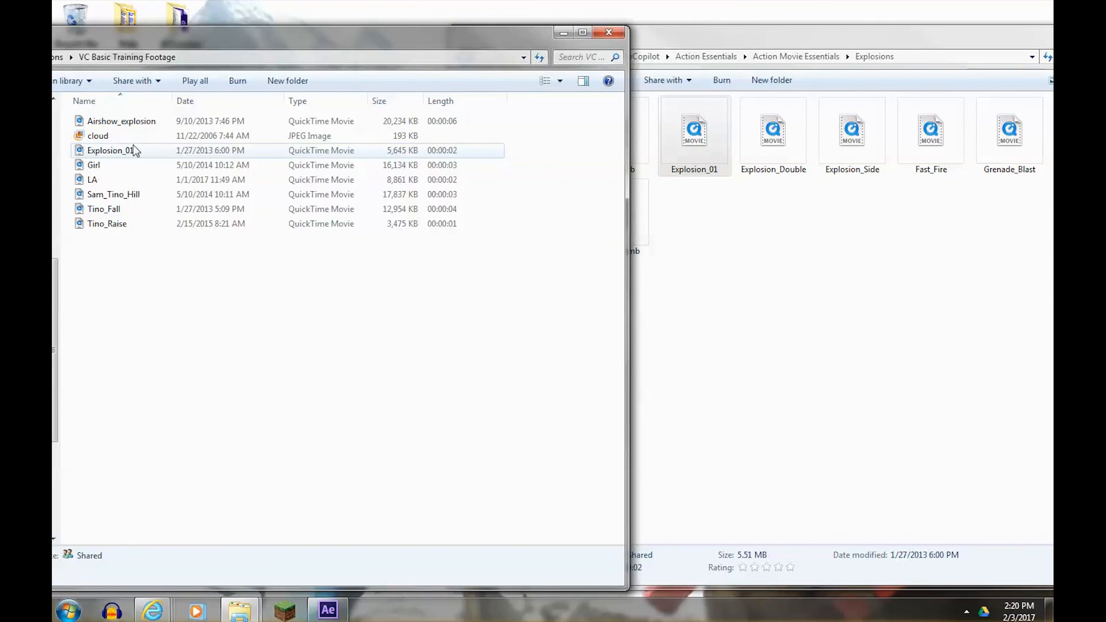
Clear the VC Basic Training Footage and Explosions folder windows off the desktop and switch to After Effects
{"action": "left_click", "coordinate": [561, 32]}
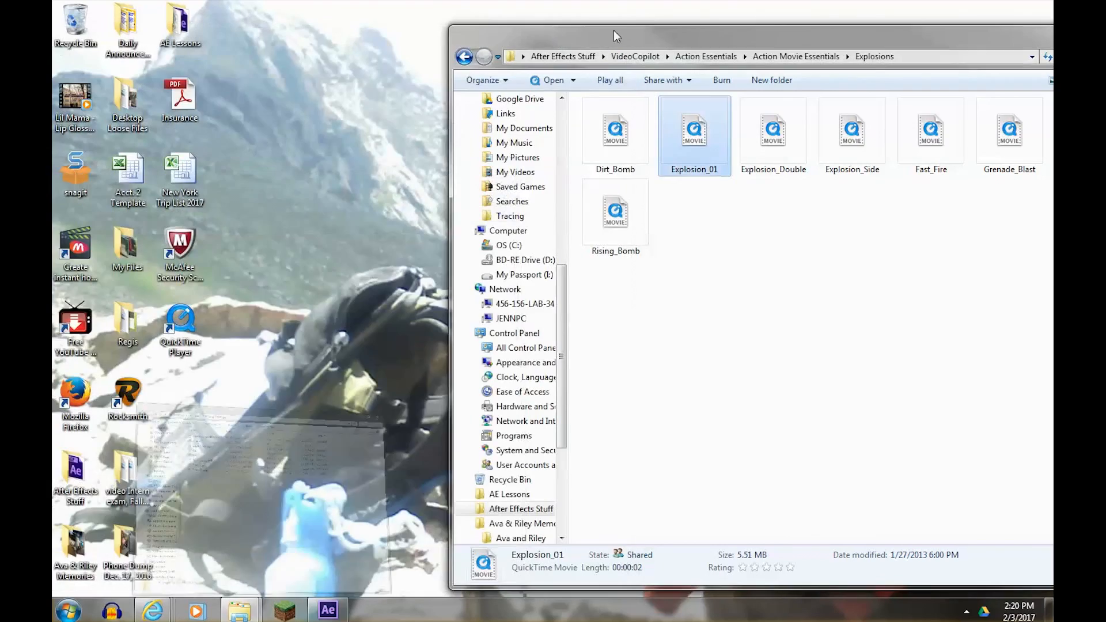
{"action": "left_click_drag", "start_coordinate": [679, 41], "coordinate": [422, 28]}
{"action": "left_click", "coordinate": [855, 19]}
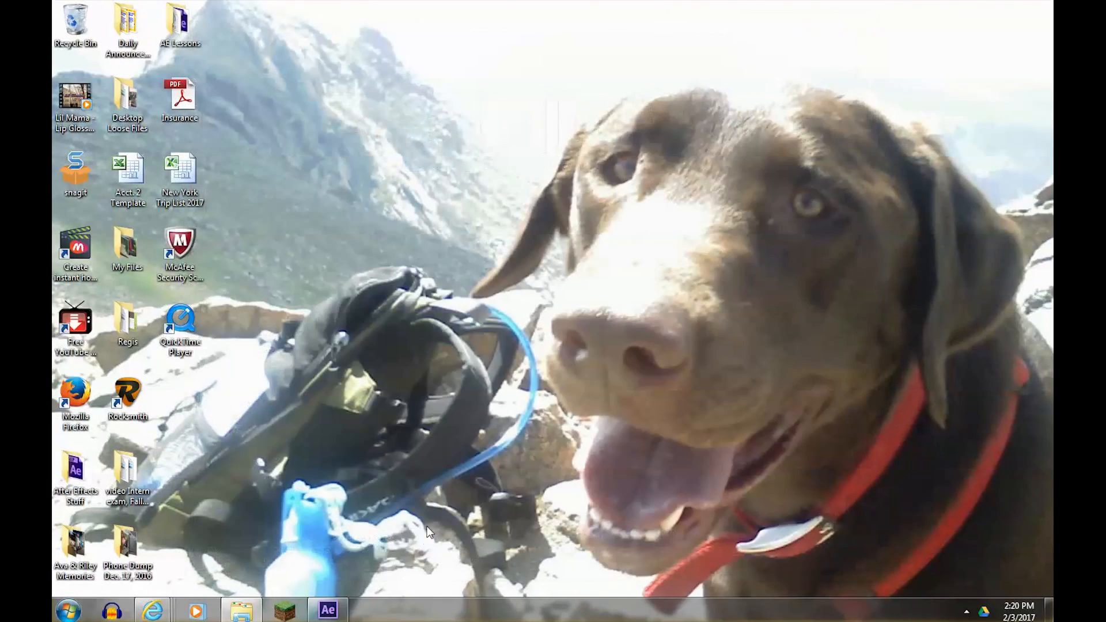
{"action": "mouse_move", "coordinate": [332, 617]}
{"action": "left_click", "coordinate": [384, 498]}
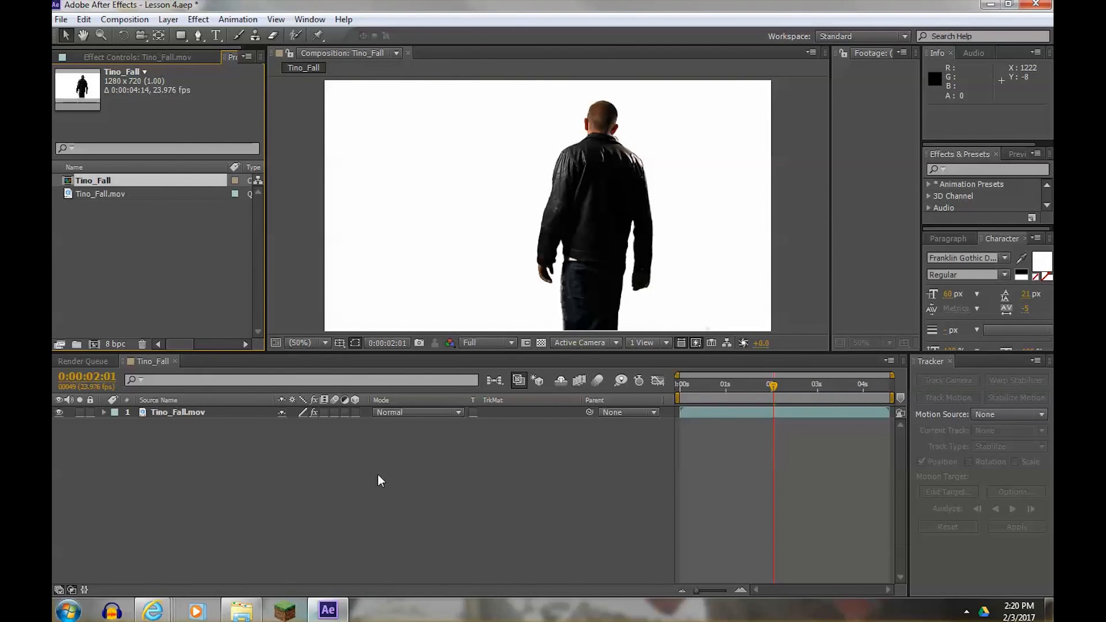
Import Explosion_01 from VC Basic Training Footage and add it to the Tino_Fall composition beneath the Tino_Fall.mov layer
{"action": "double_click", "coordinate": [119, 248]}
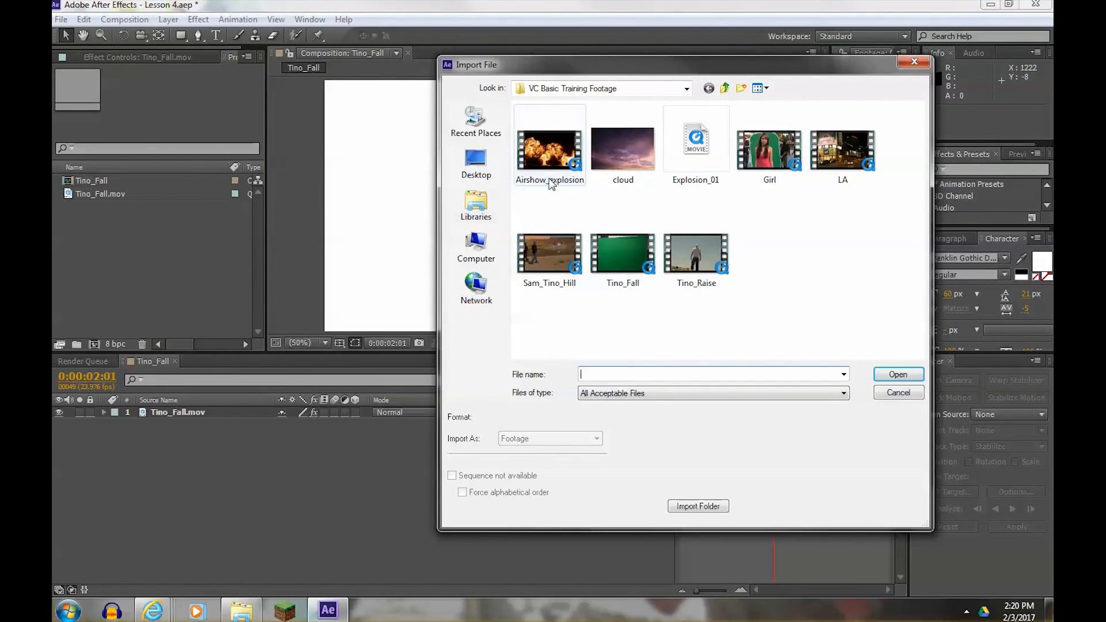
{"action": "left_click", "coordinate": [697, 151]}
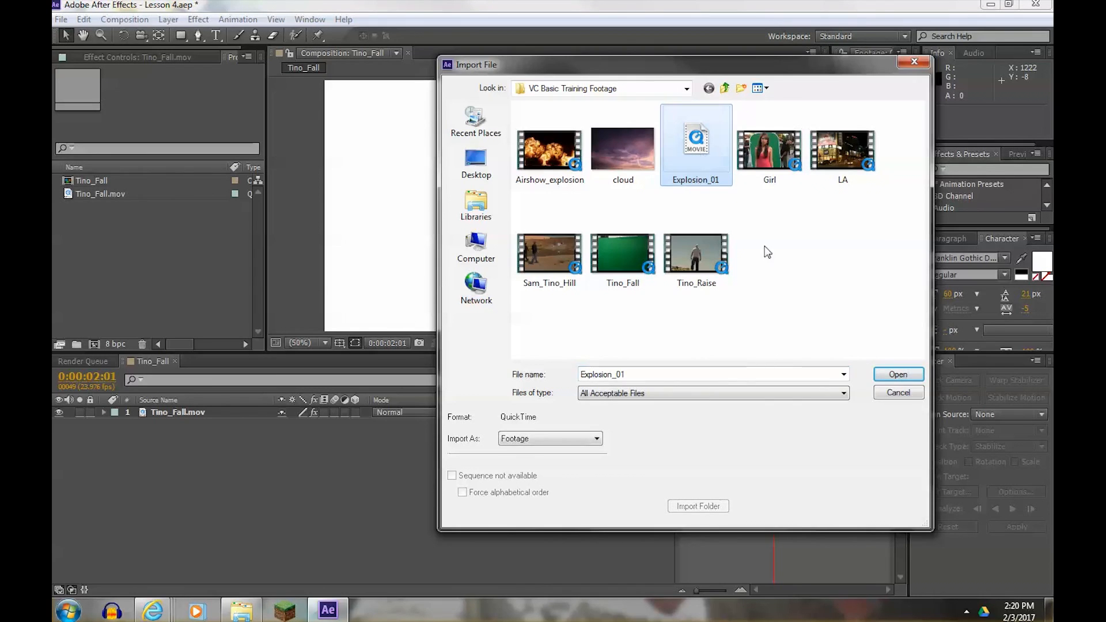
{"action": "left_click", "coordinate": [876, 374]}
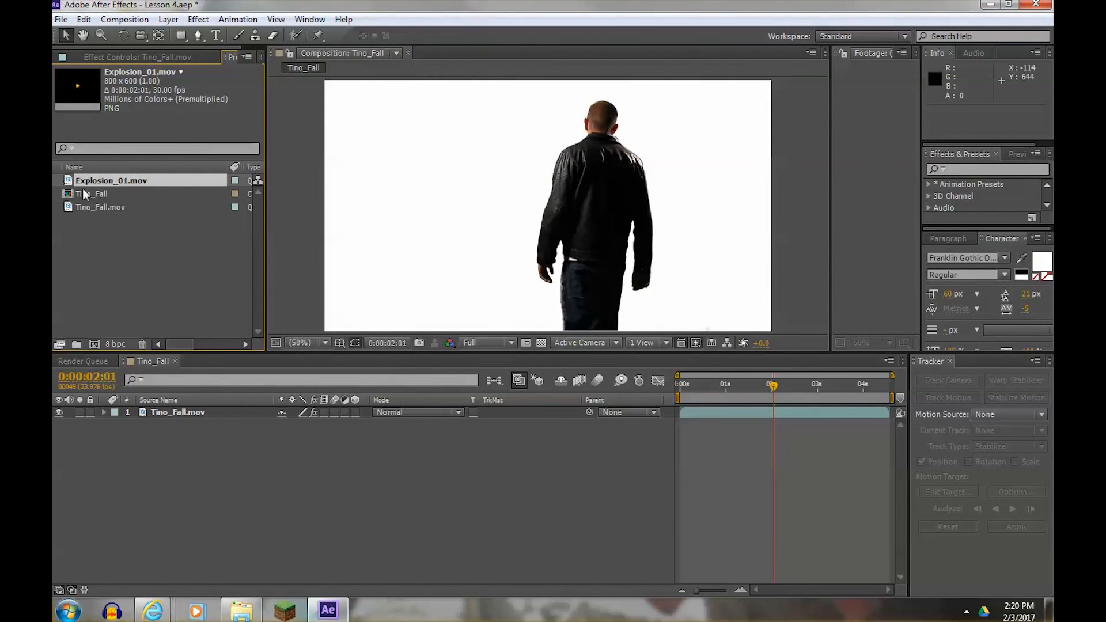
{"action": "left_click_drag", "start_coordinate": [67, 182], "coordinate": [625, 452]}
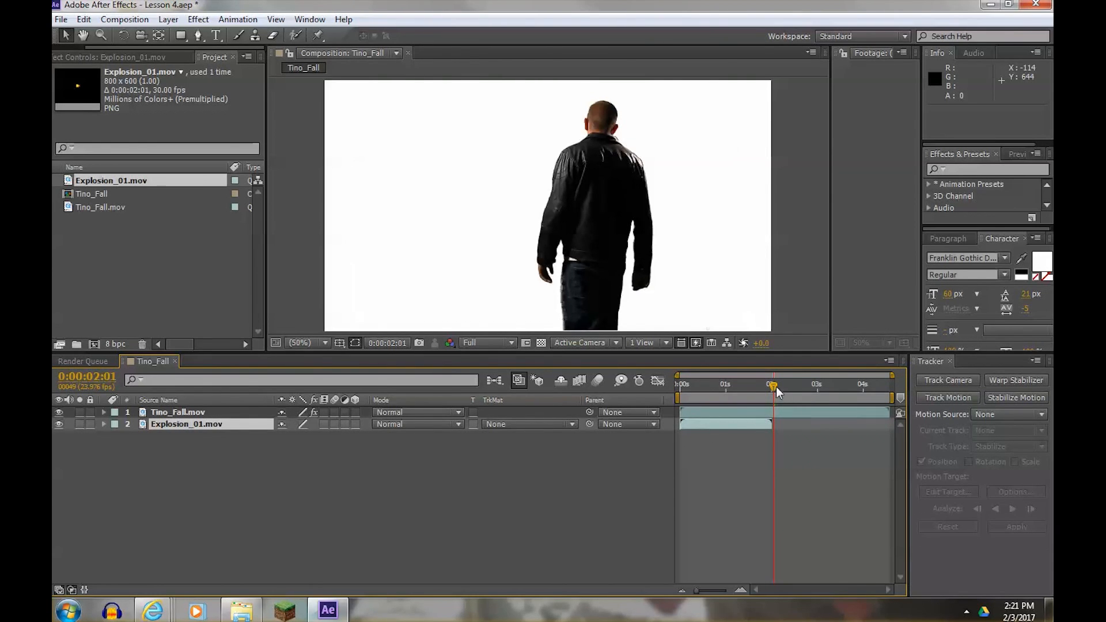
Shift the Explosion_01 layer to start at 0:00:02:22, and preview the composition from 0:00:02:08
{"action": "left_click_drag", "start_coordinate": [775, 385], "coordinate": [816, 385]}
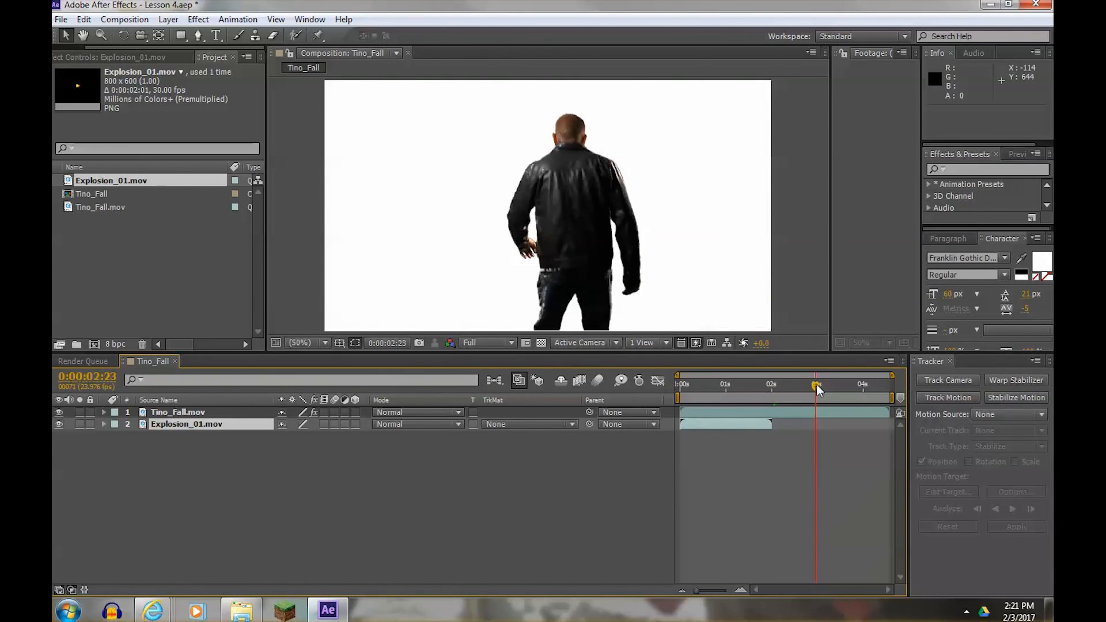
{"action": "left_click_drag", "start_coordinate": [696, 424], "coordinate": [786, 387]}
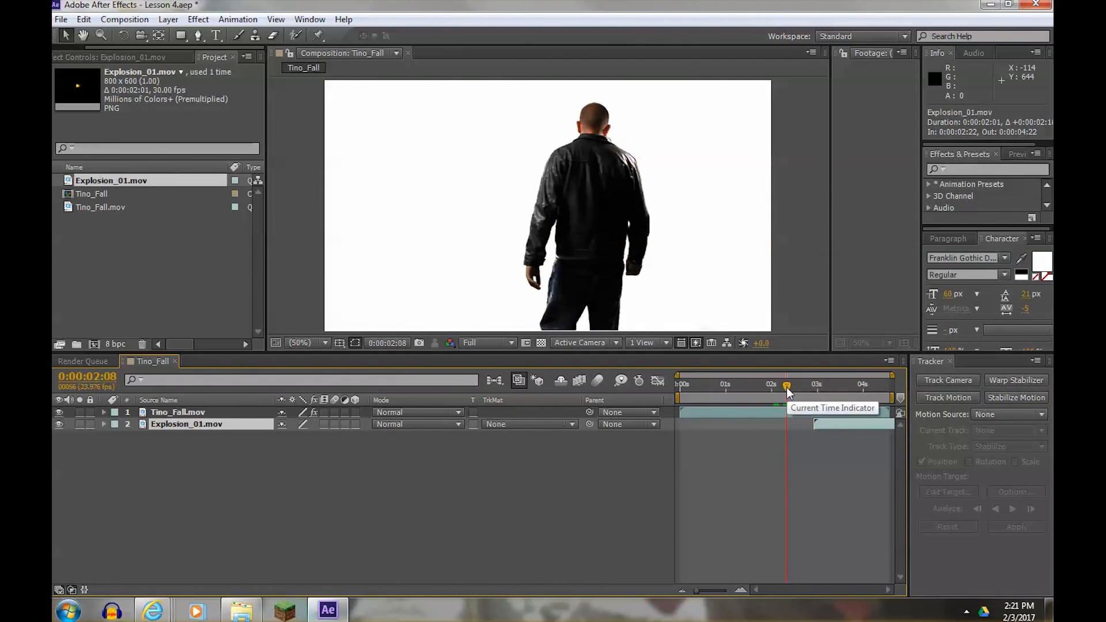
{"action": "key", "text": "space"}
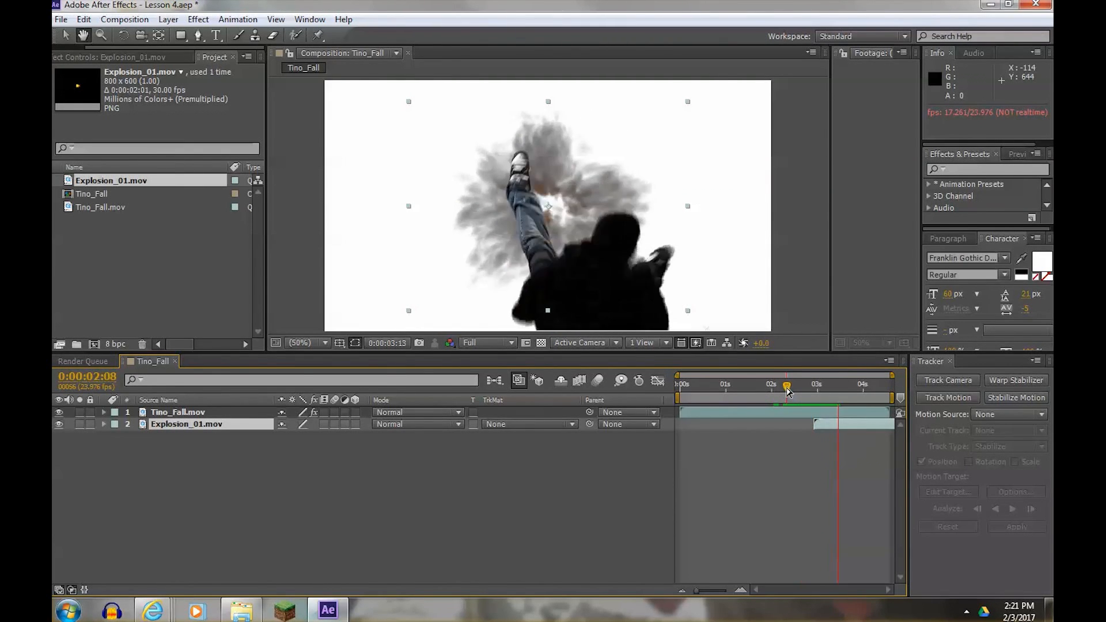
Bring the Explosion_01 layer above Tino_Fall.mov to compare the stacking, and return it underneath
{"action": "mouse_move", "coordinate": [800, 388]}
{"action": "left_mouse_down"}
{"action": "mouse_move", "coordinate": [844, 387]}
{"action": "mouse_move", "coordinate": [817, 389]}
{"action": "left_mouse_up"}
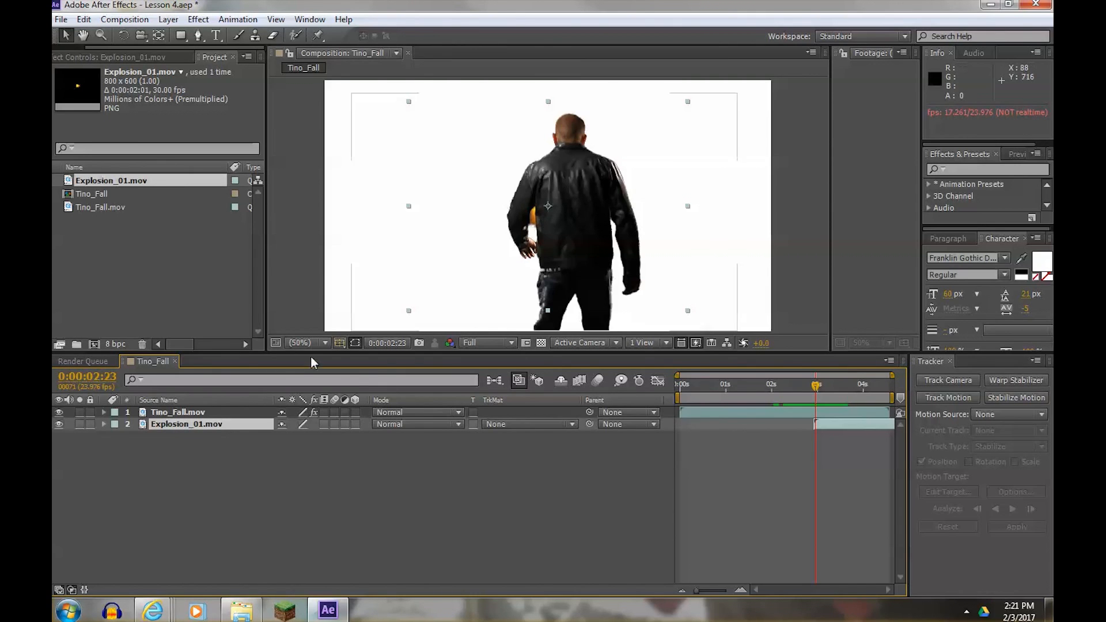
{"action": "left_click", "coordinate": [164, 425]}
{"action": "key", "text": "ctrl+shift+bracketright"}
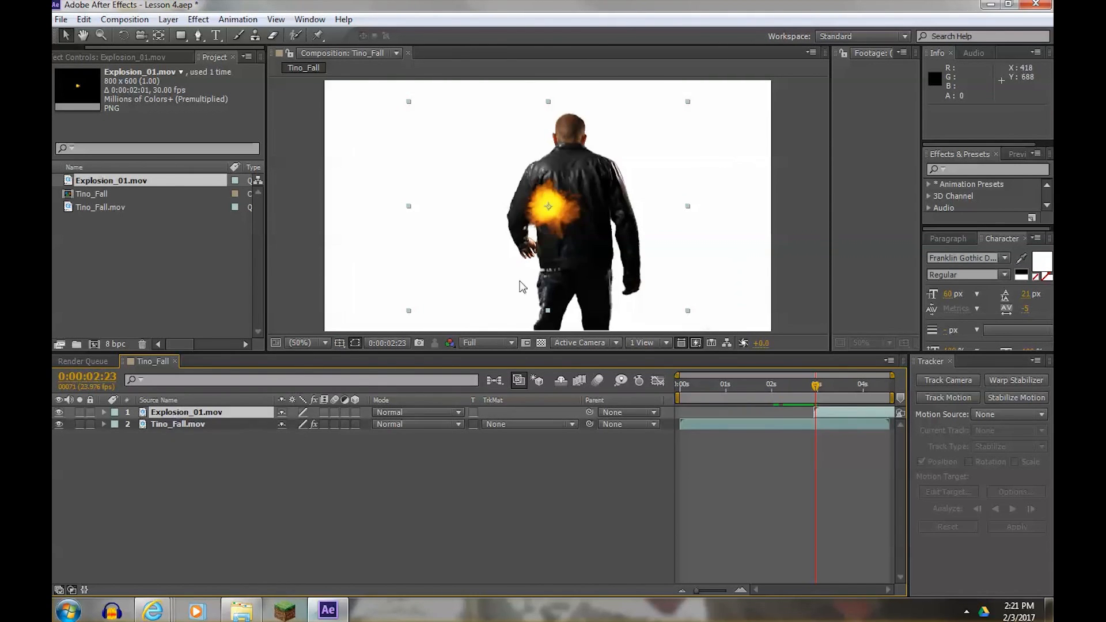
{"action": "mouse_move", "coordinate": [818, 390]}
{"action": "left_mouse_down"}
{"action": "mouse_move", "coordinate": [841, 384]}
{"action": "mouse_move", "coordinate": [818, 379]}
{"action": "left_mouse_up"}
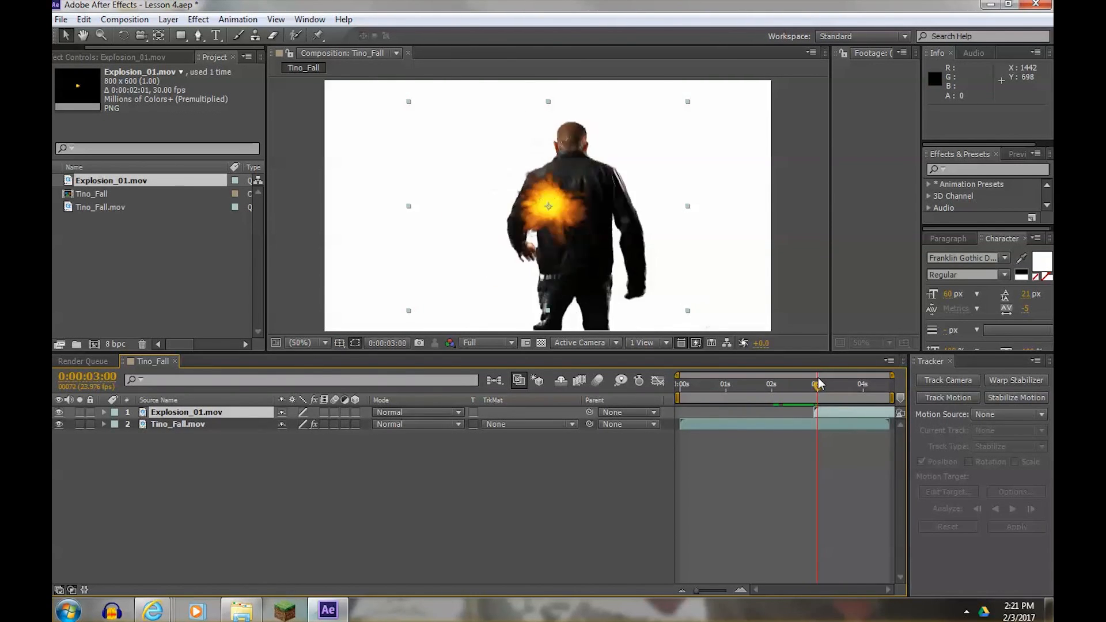
{"action": "left_click_drag", "start_coordinate": [168, 413], "coordinate": [181, 434]}
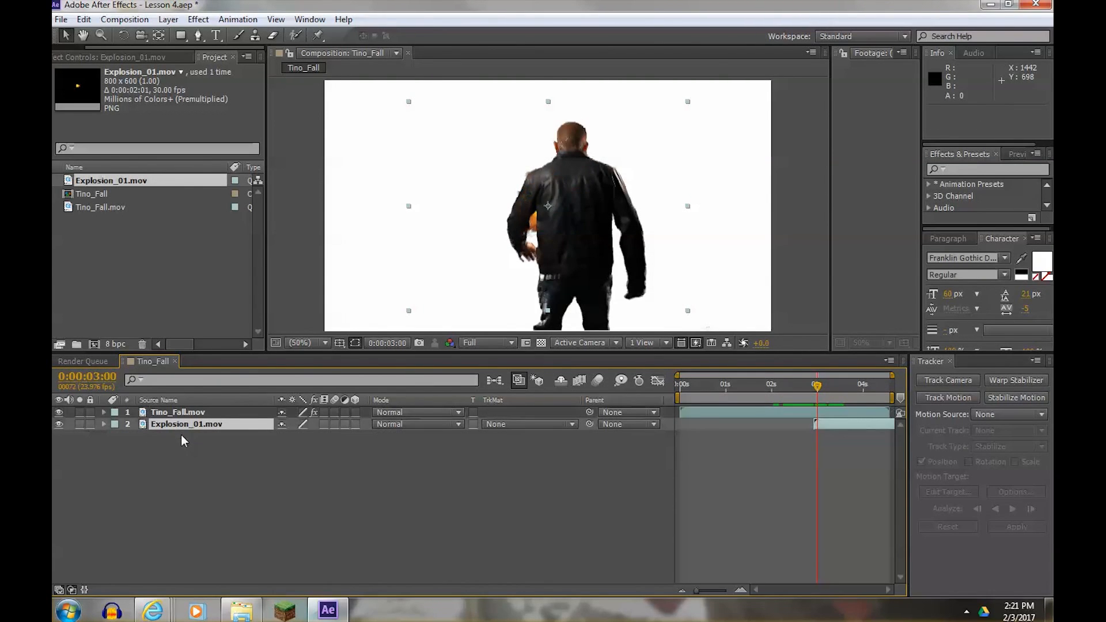
At 0:00:03:01, reveal only the Scale property of the Explosion_01 layer and set it to 107%
{"action": "mouse_move", "coordinate": [818, 387]}
{"action": "left_mouse_down"}
{"action": "mouse_move", "coordinate": [809, 387]}
{"action": "mouse_move", "coordinate": [819, 386]}
{"action": "left_mouse_up"}
{"action": "left_click", "coordinate": [175, 423]}
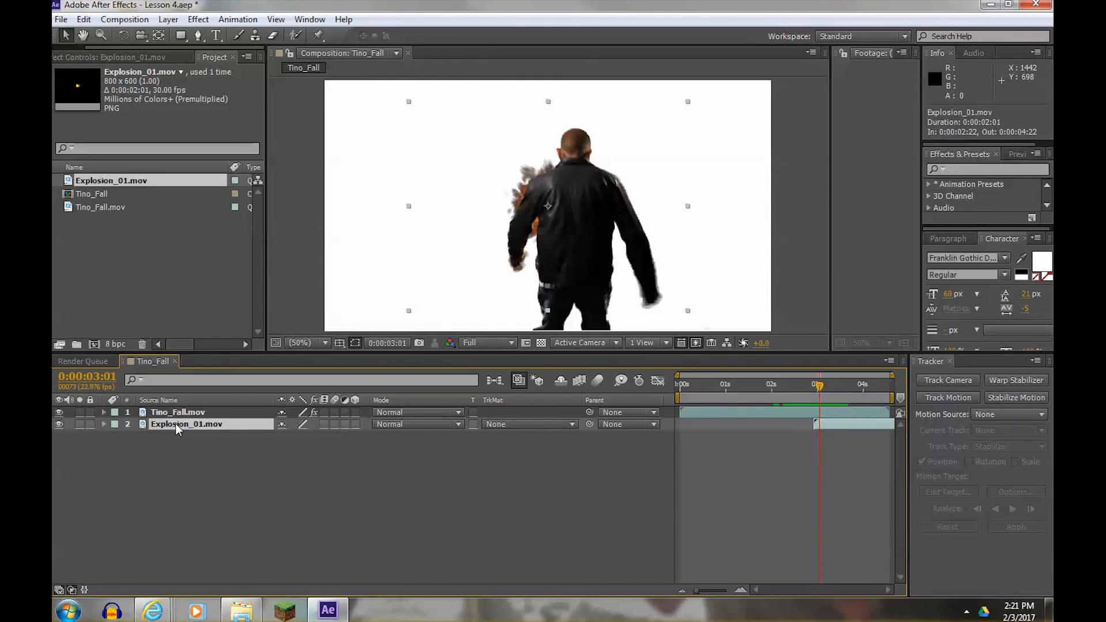
{"action": "key", "text": "s"}
{"action": "left_click_drag", "start_coordinate": [299, 436], "coordinate": [303, 436]}
{"action": "left_click", "coordinate": [346, 464]}
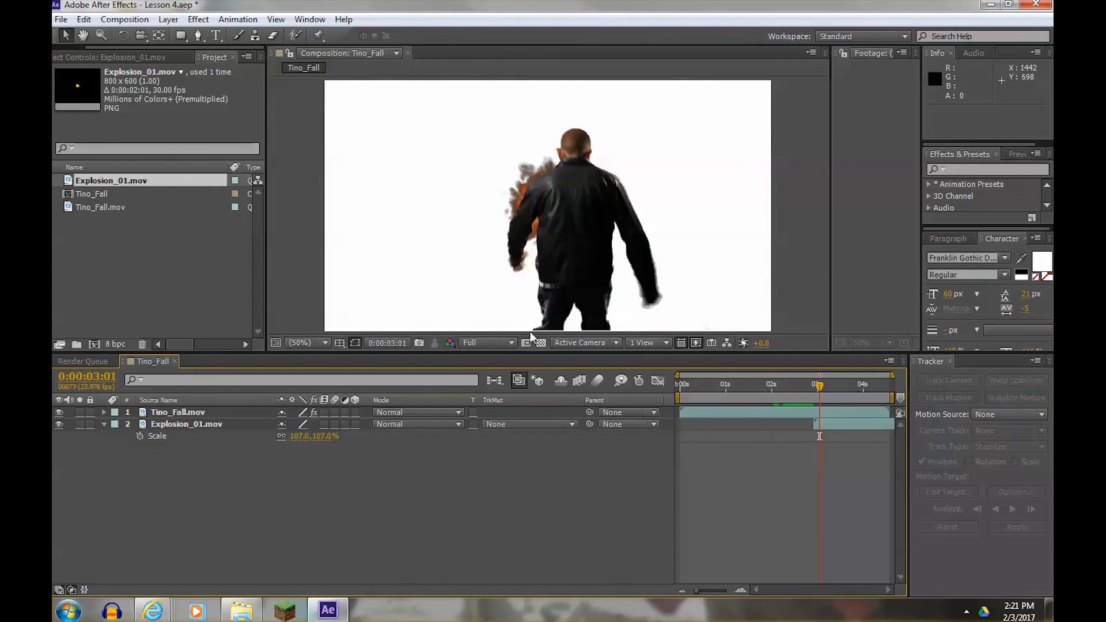
Try enlarging the Explosion_01 layer freehand in the composition view, and undo the scaling
{"action": "left_click", "coordinate": [175, 424]}
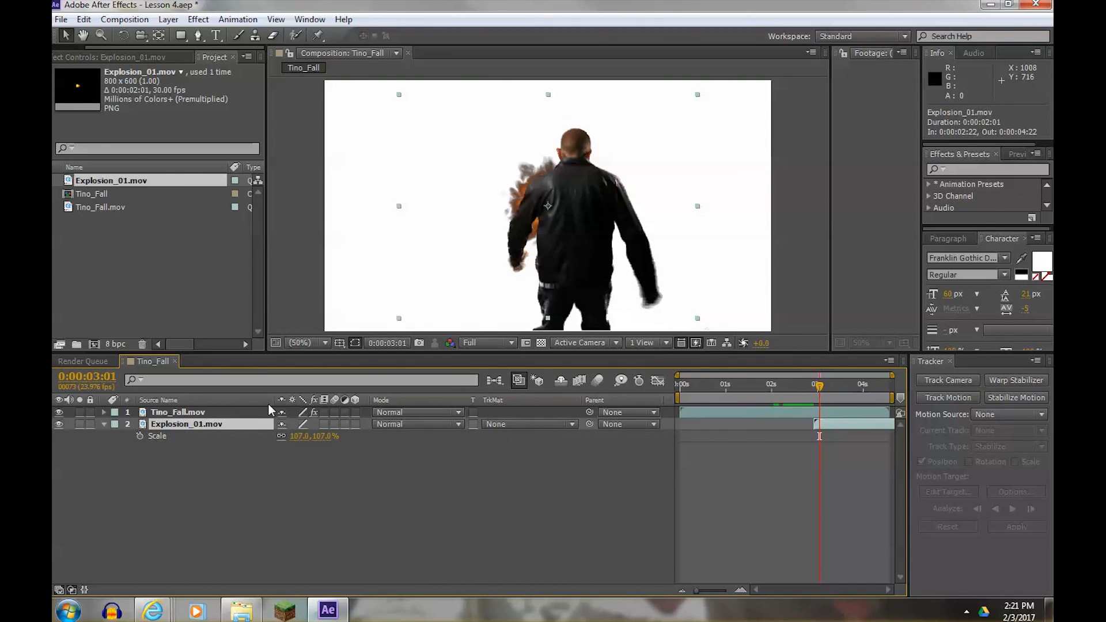
{"action": "left_click_drag", "start_coordinate": [700, 315], "coordinate": [806, 406]}
{"action": "key", "text": "ctrl+z"}
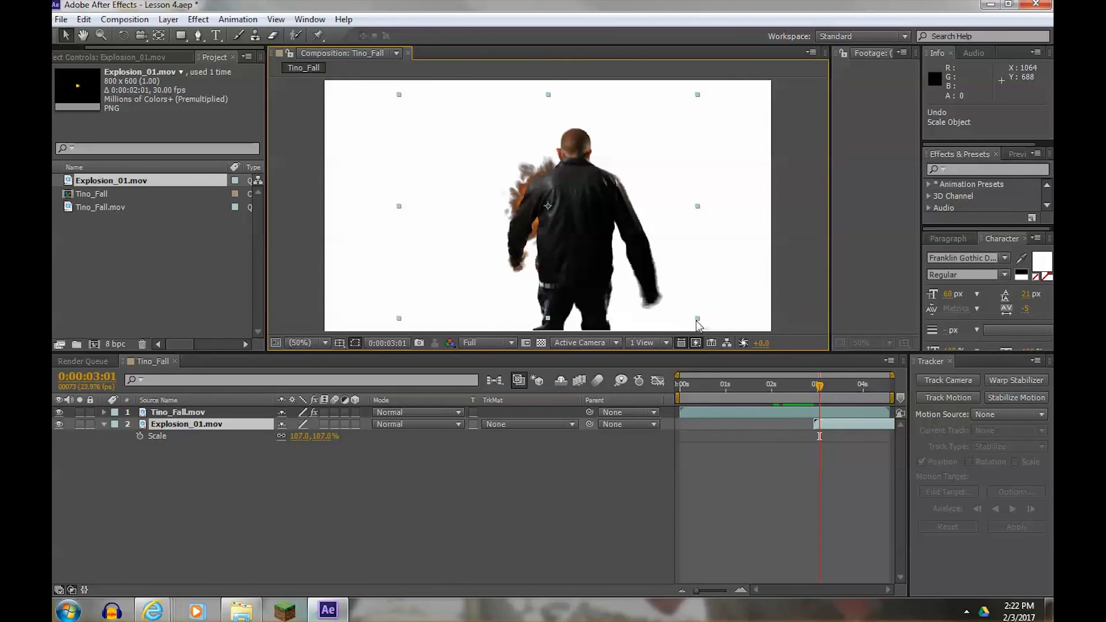
{"action": "left_click", "coordinate": [699, 324]}
{"action": "key", "text": "apostrophe"}
{"action": "key", "text": "apostrophe"}
{"action": "left_click", "coordinate": [189, 423]}
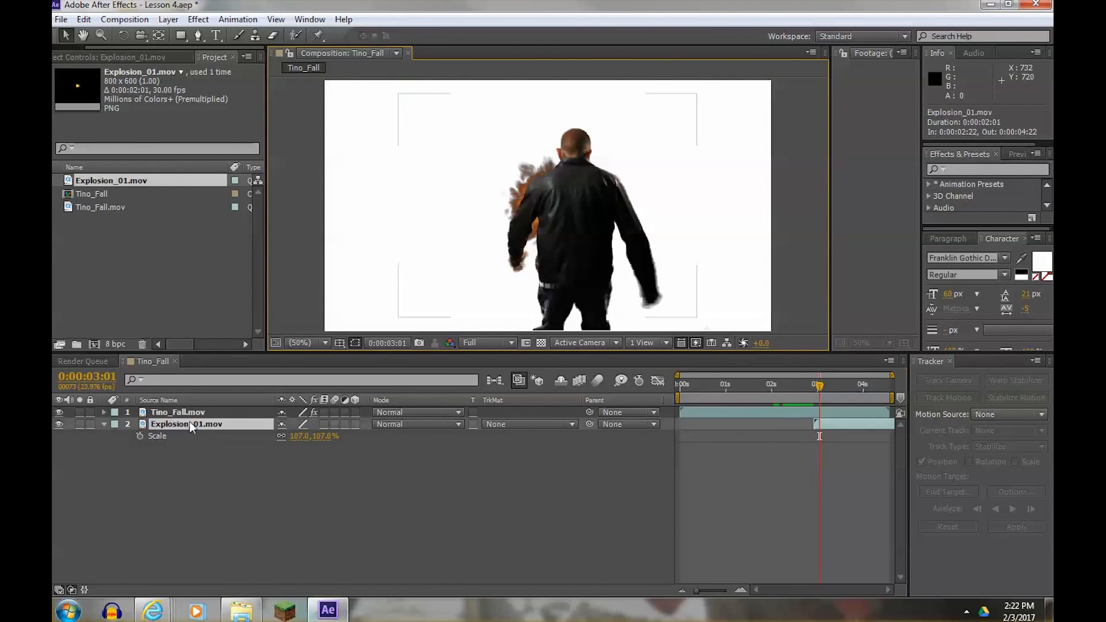
{"action": "left_click", "coordinate": [698, 326]}
{"action": "key", "text": "apostrophe"}
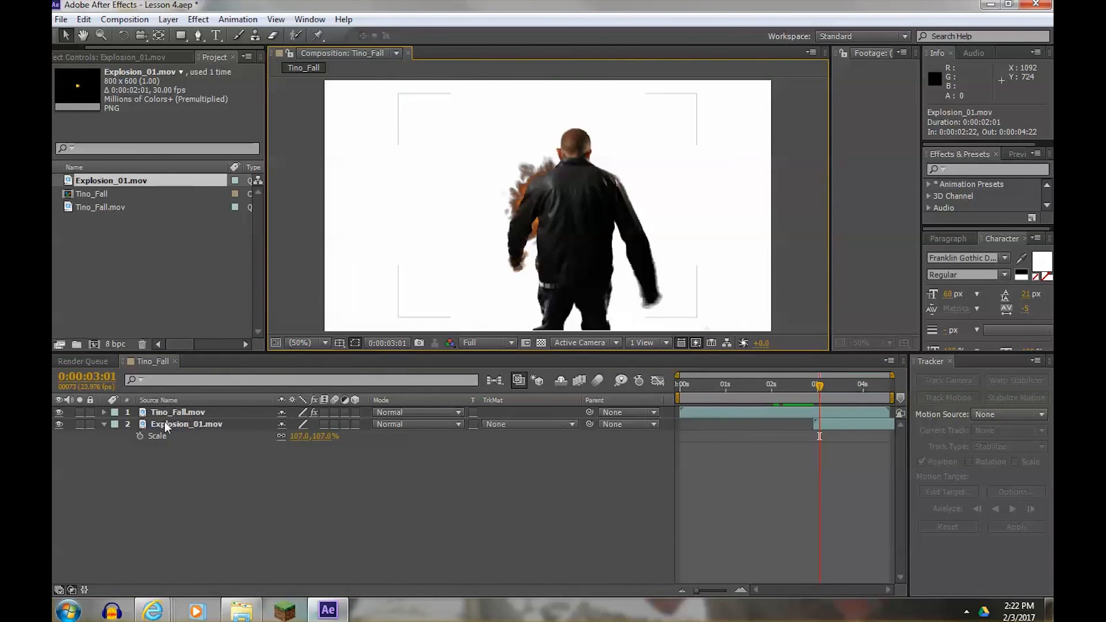
{"action": "left_click", "coordinate": [166, 425]}
{"action": "key", "text": "apostrophe"}
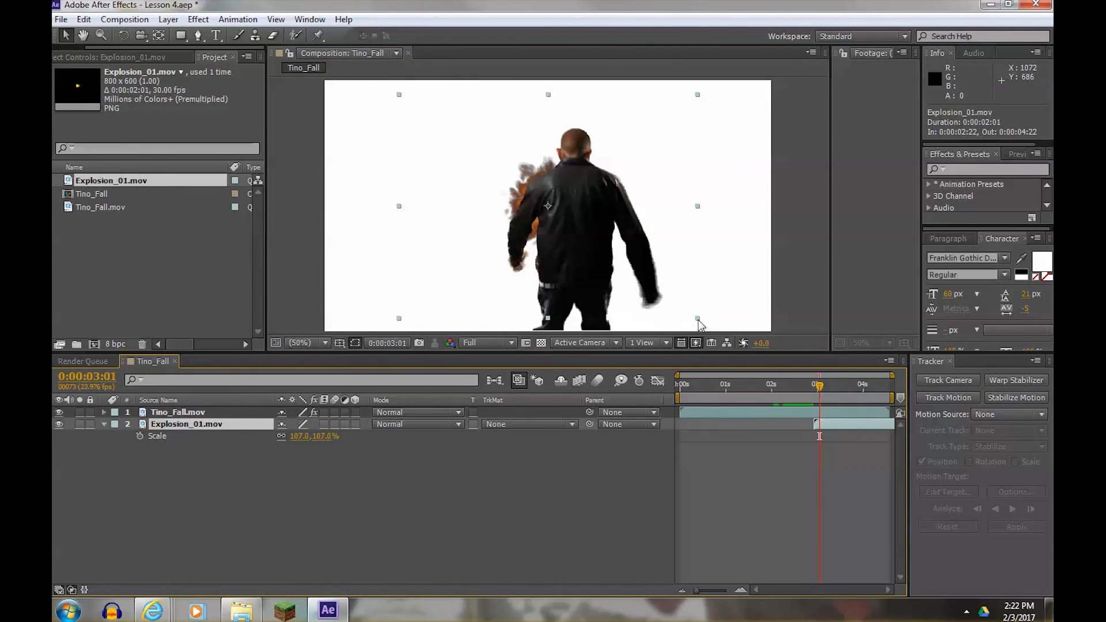
{"action": "left_click", "coordinate": [698, 324]}
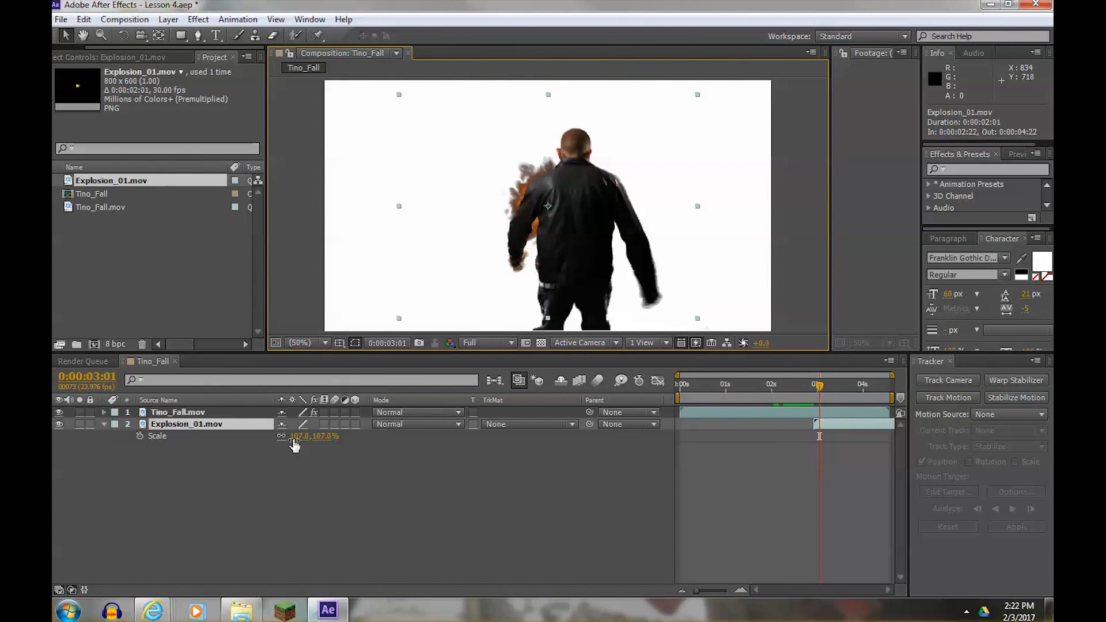
Set the Explosion_01 layer's scale to 316% and preview the composition from 0:00:02:12
{"action": "left_click_drag", "start_coordinate": [300, 436], "coordinate": [428, 420]}
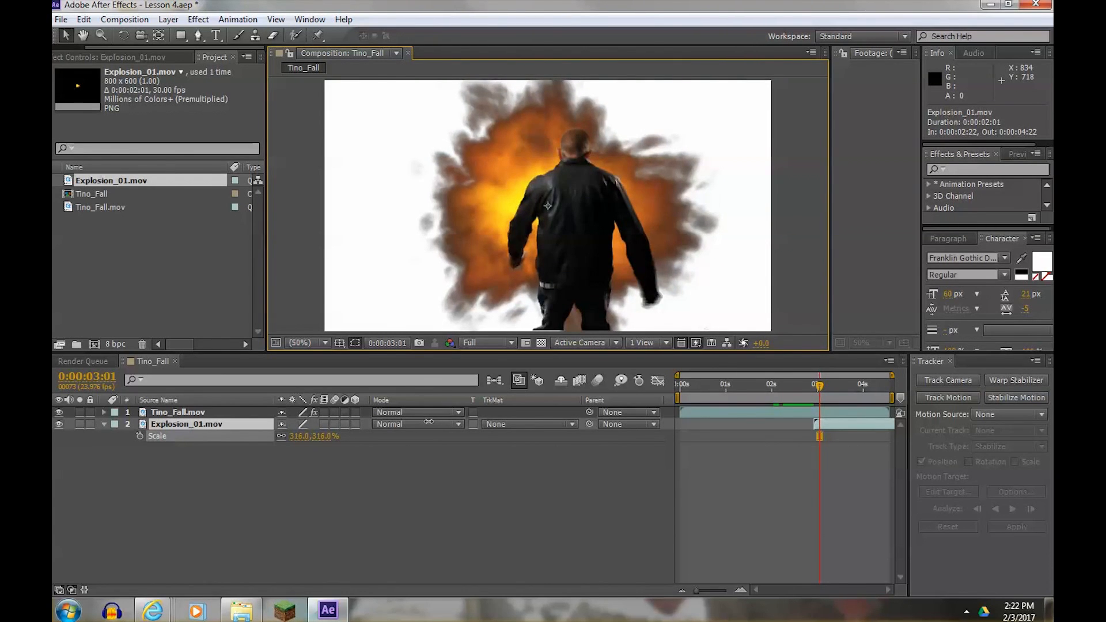
{"action": "left_click_drag", "start_coordinate": [819, 384], "coordinate": [795, 388]}
{"action": "key", "text": "space"}
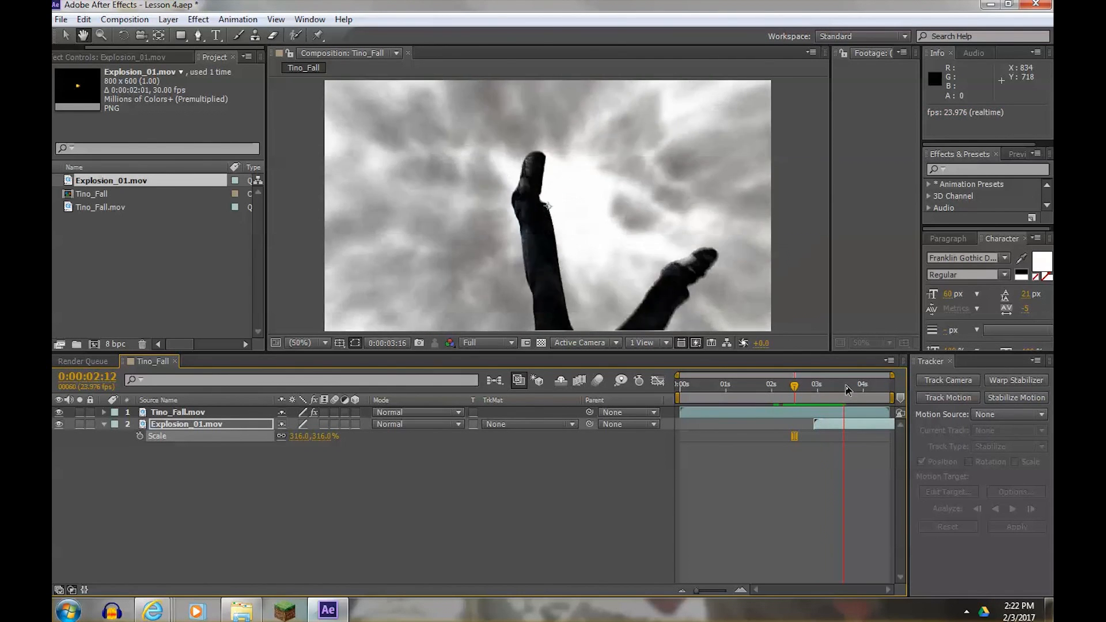
{"action": "key", "text": "space"}
Replay the enlarged explosion several times from just before its start to check its timing against the fall
{"action": "left_click_drag", "start_coordinate": [822, 387], "coordinate": [801, 386]}
{"action": "key", "text": "space"}
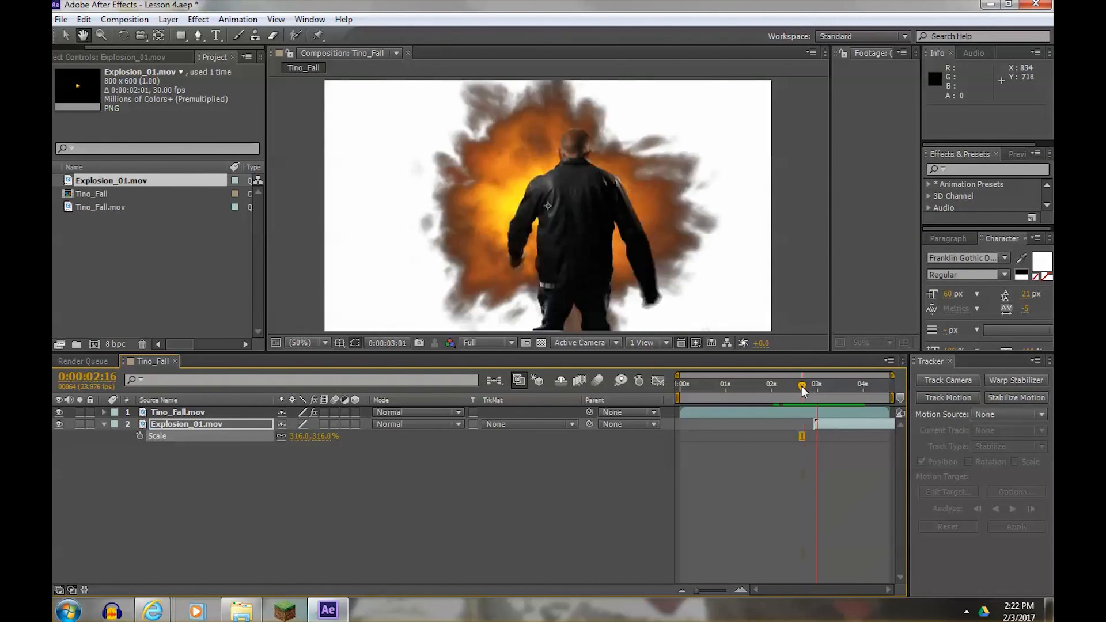
{"action": "left_click_drag", "start_coordinate": [814, 386], "coordinate": [806, 388]}
{"action": "key", "text": "space"}
{"action": "key", "text": "space"}
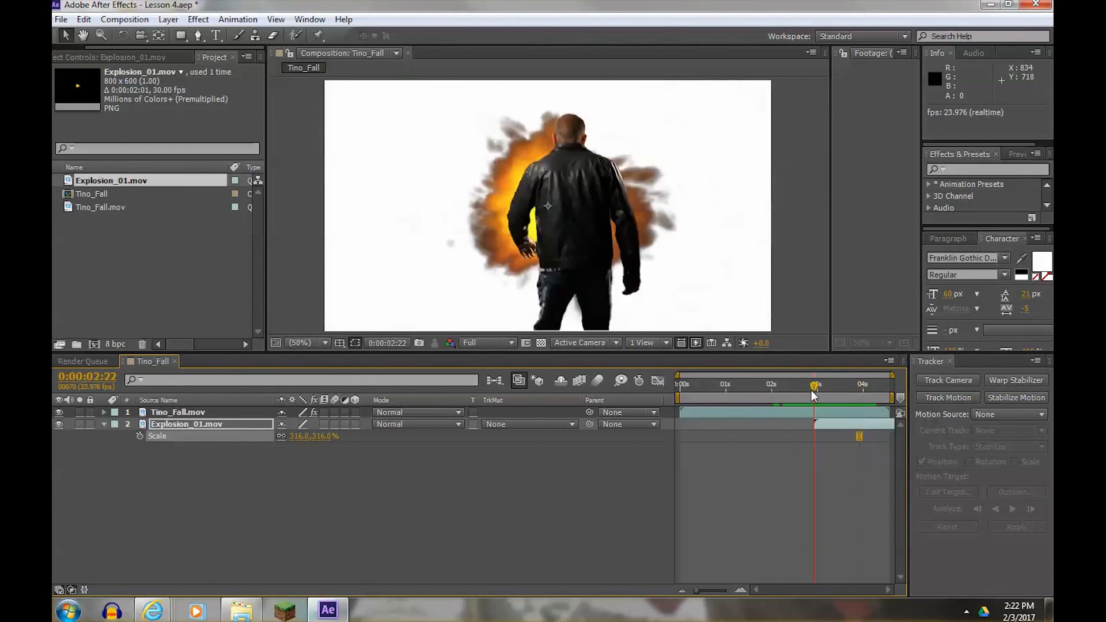
{"action": "key", "text": "Page_Up"}
{"action": "key", "text": "space"}
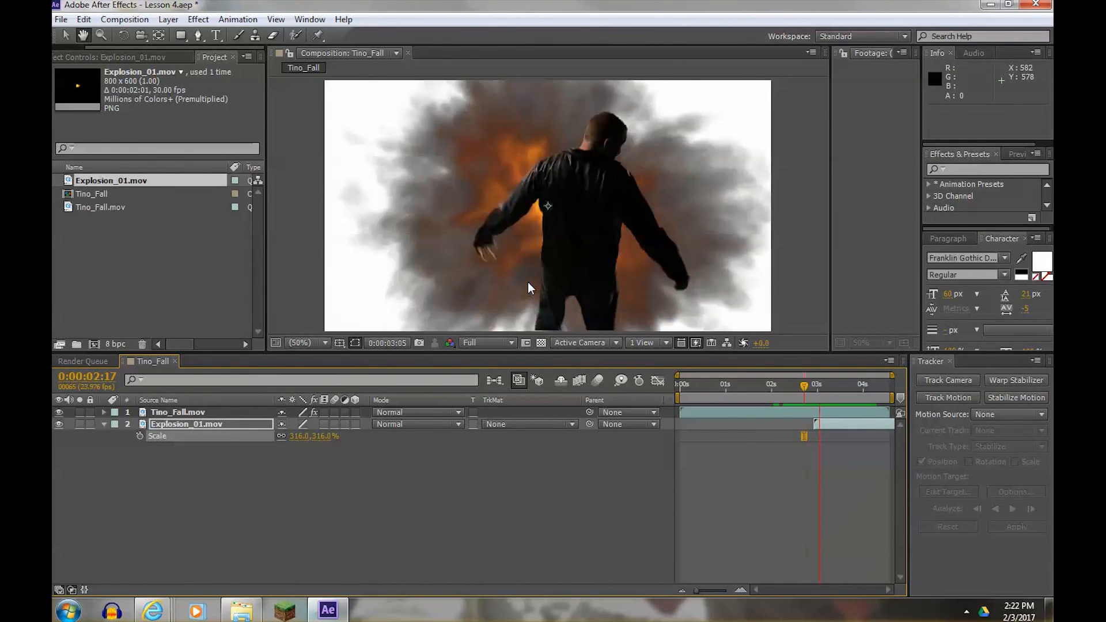
{"action": "left_click_drag", "start_coordinate": [832, 390], "coordinate": [800, 388]}
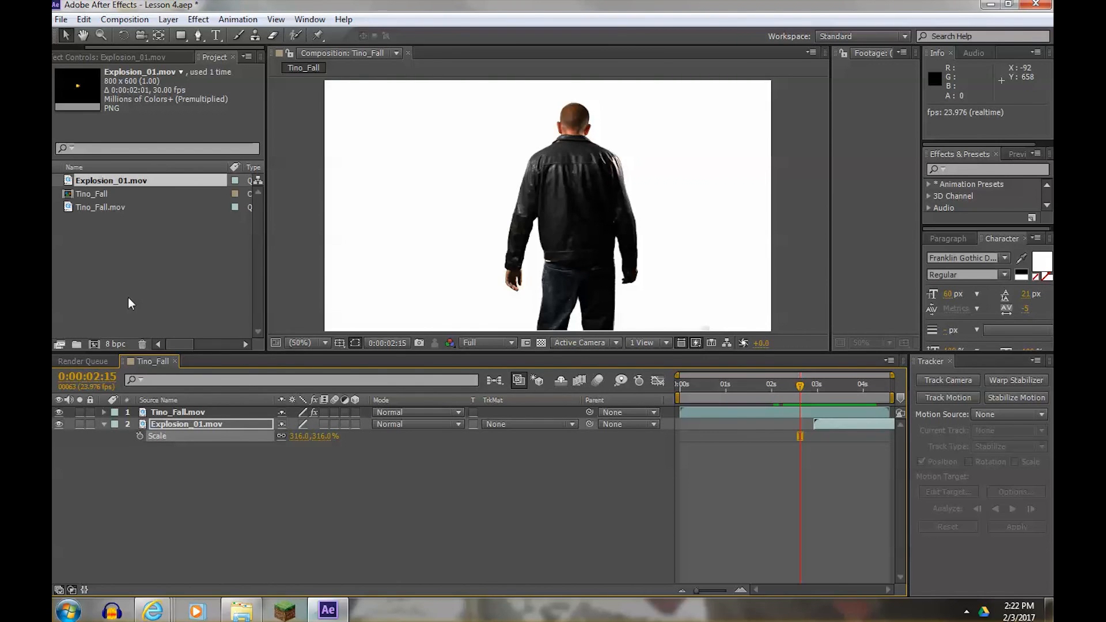
Leave After Effects, look into Action Movie Essentials under VideoCopilot's Action Essentials in After Effects Stuff, and return to the VideoCopilot folder
{"action": "left_click", "coordinate": [990, 6]}
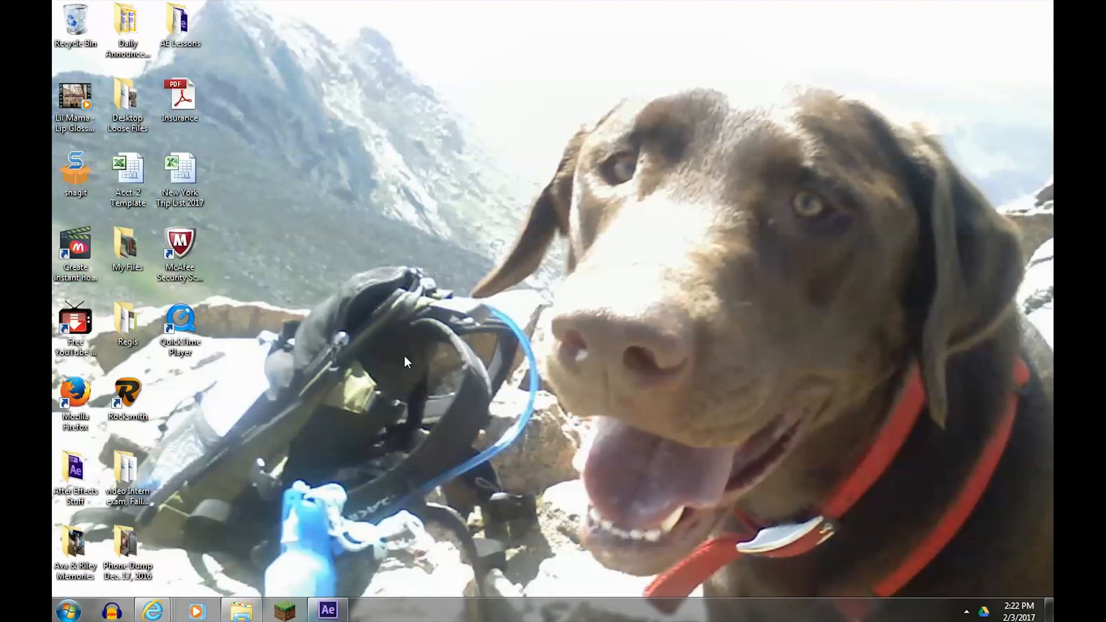
{"action": "double_click", "coordinate": [95, 459]}
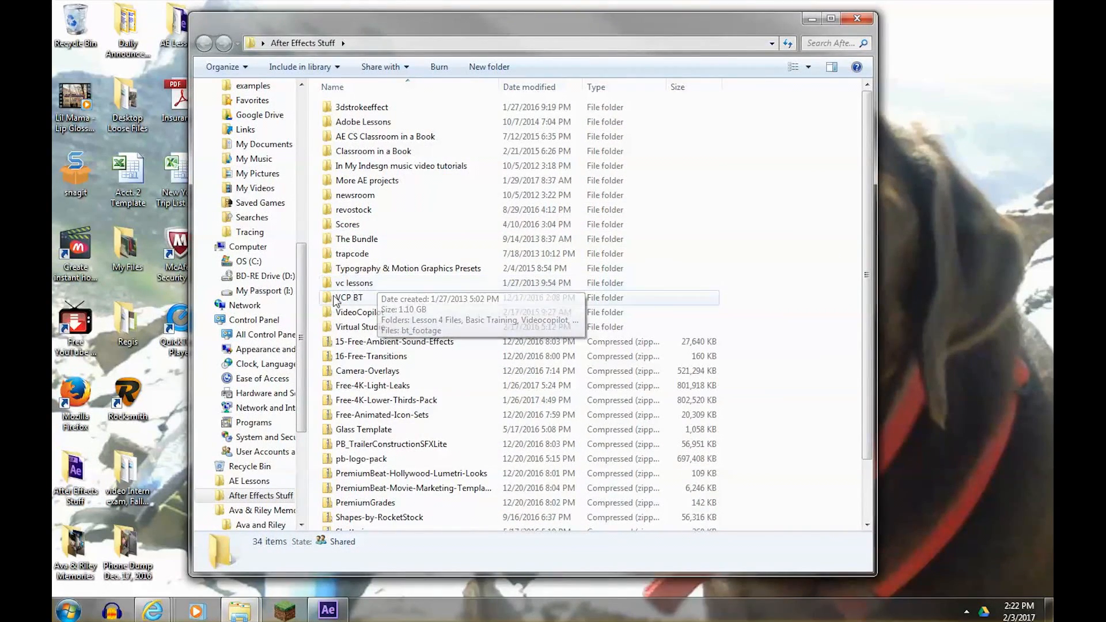
{"action": "double_click", "coordinate": [326, 316]}
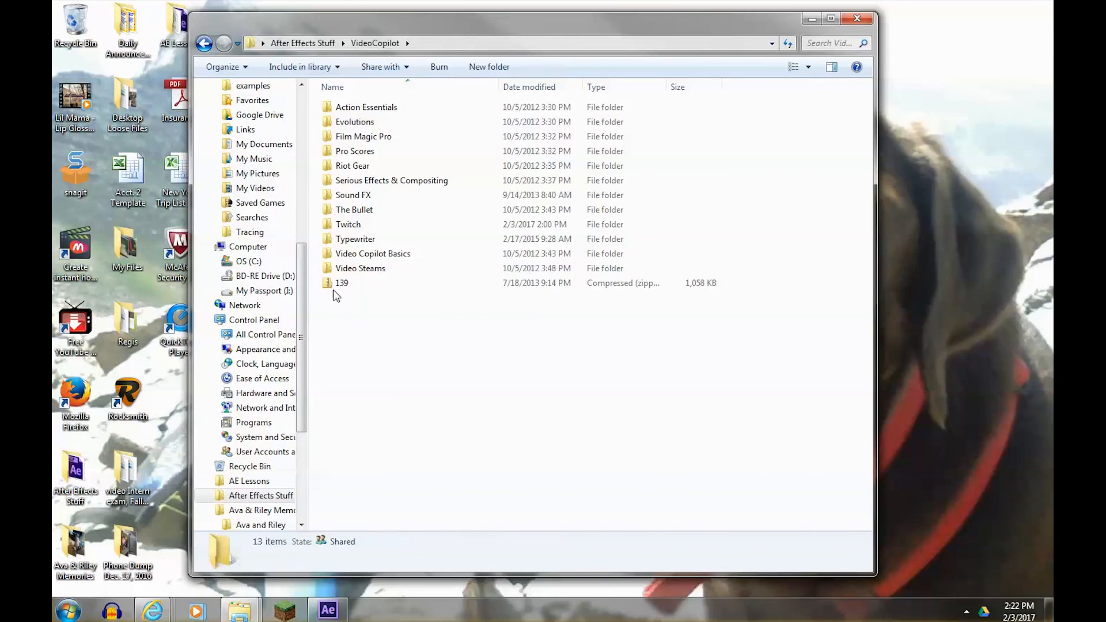
{"action": "double_click", "coordinate": [335, 107]}
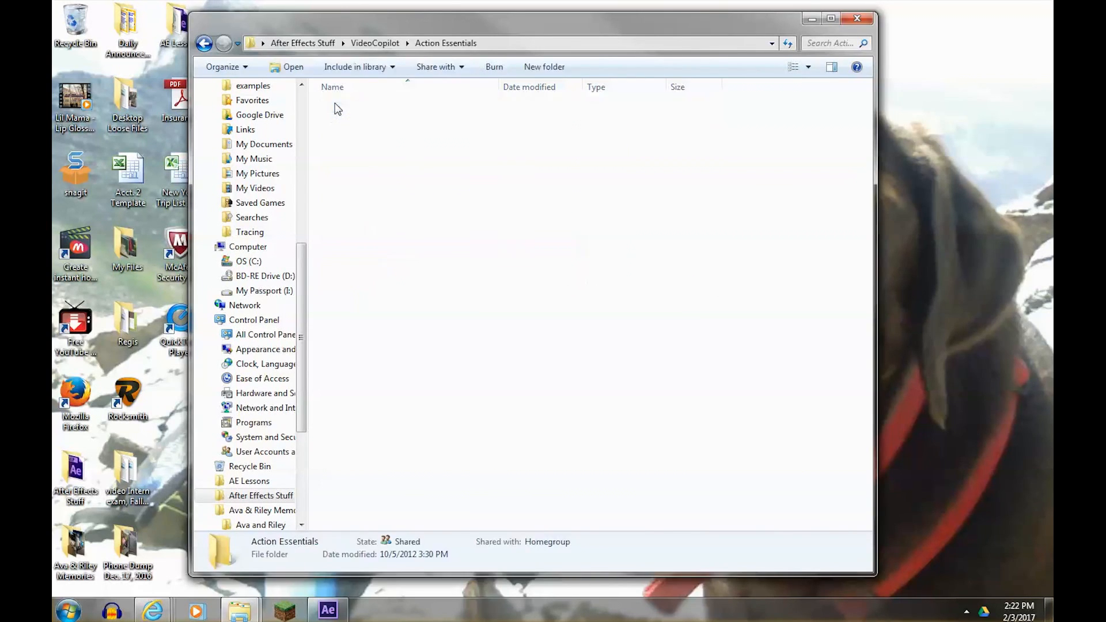
{"action": "double_click", "coordinate": [332, 109]}
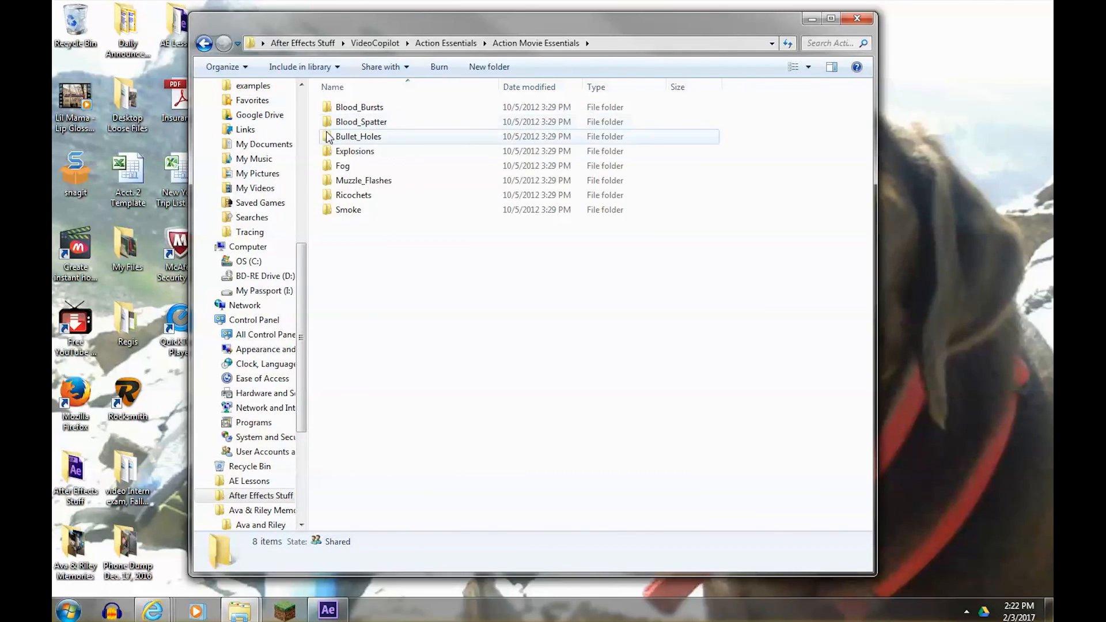
{"action": "left_click", "coordinate": [203, 45]}
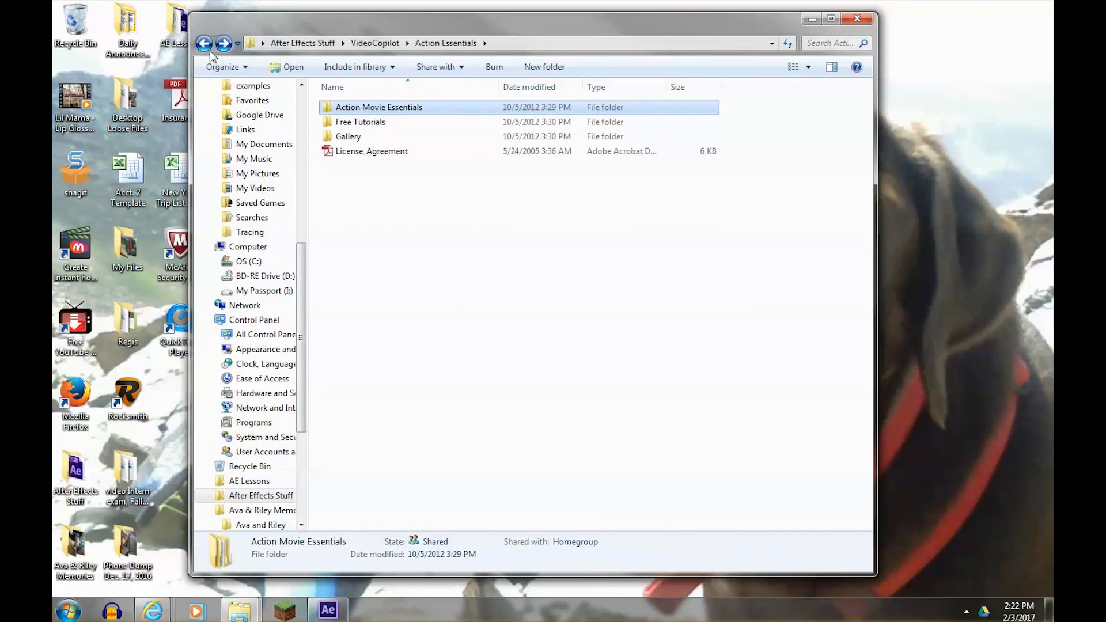
{"action": "left_click", "coordinate": [206, 45]}
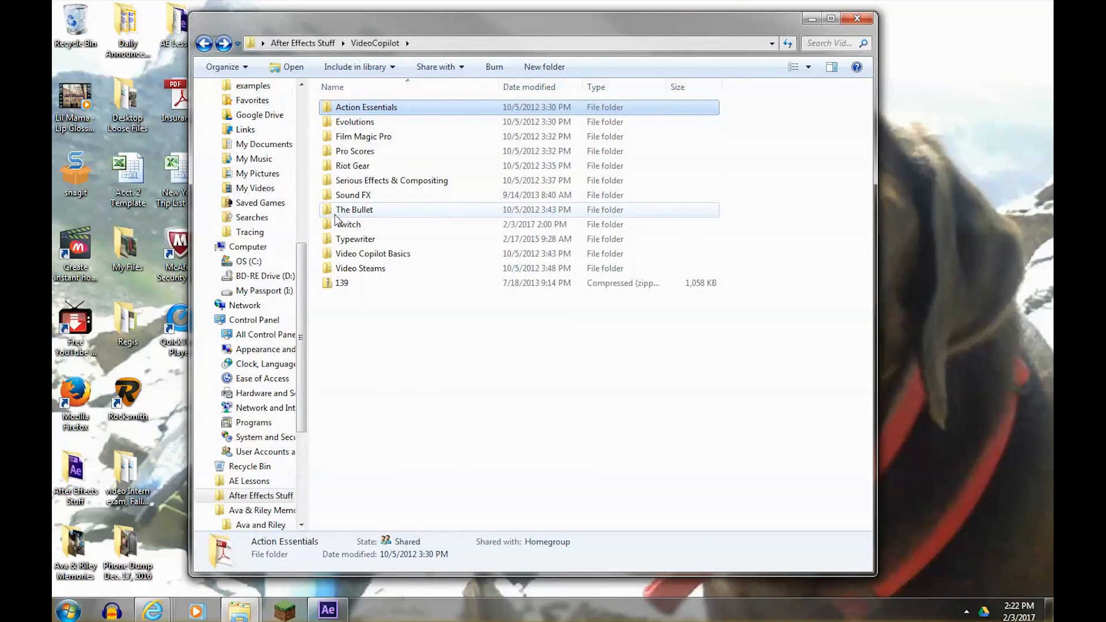
Browse from the VideoCopilot folder into Riot Gear's Riot_Gear_FX, Grungy_Textures, High, Color folder
{"action": "double_click", "coordinate": [333, 165]}
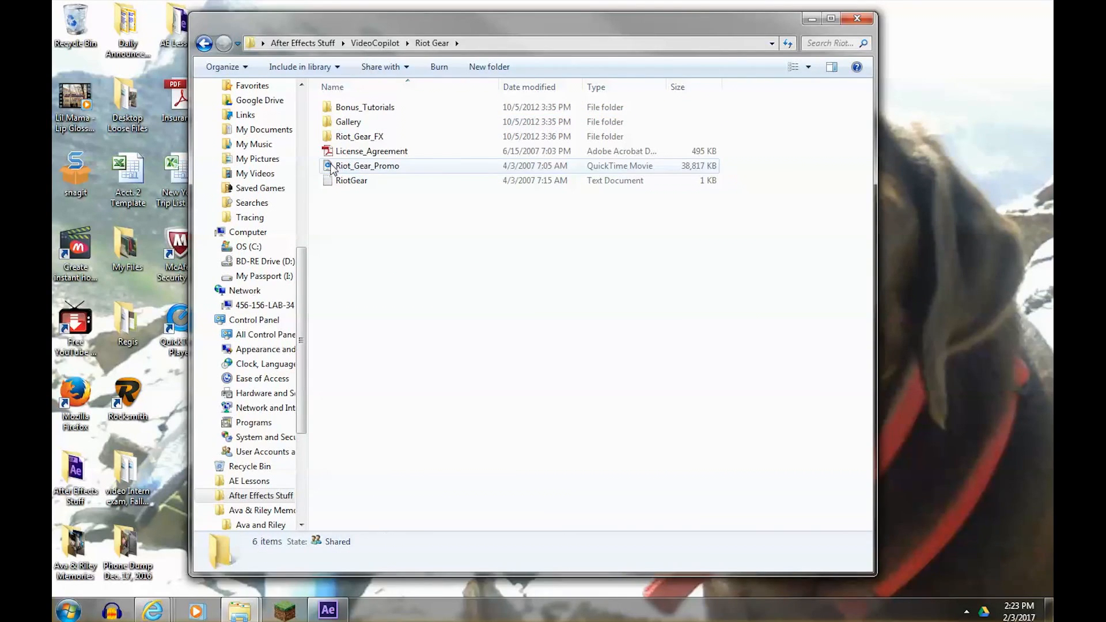
{"action": "double_click", "coordinate": [327, 137]}
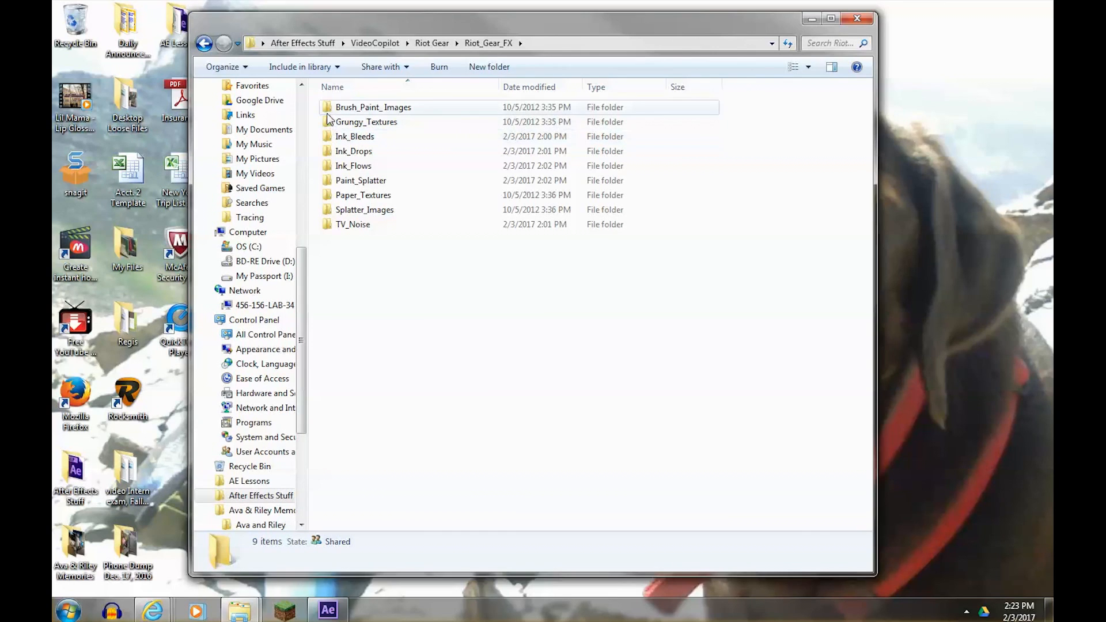
{"action": "left_click", "coordinate": [330, 123]}
{"action": "double_click", "coordinate": [331, 124]}
{"action": "double_click", "coordinate": [332, 108]}
{"action": "double_click", "coordinate": [332, 108]}
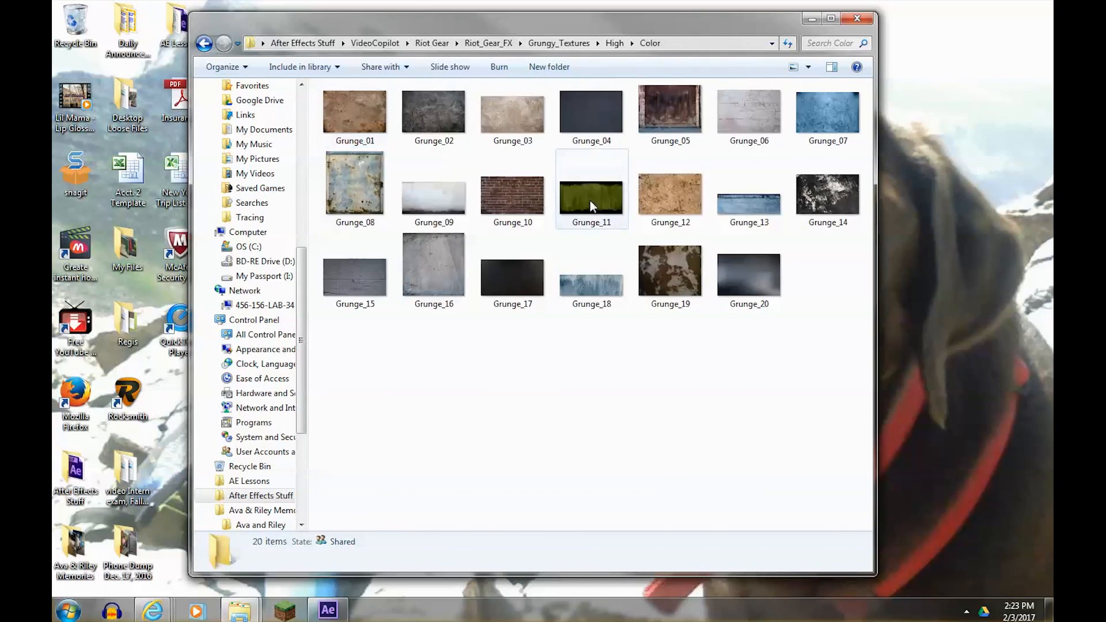
Copy Grunge_10 into the VC Basic Training Footage folder in AE Lessons and close the Color texture folder
{"action": "left_click_drag", "start_coordinate": [600, 44], "coordinate": [794, 229]}
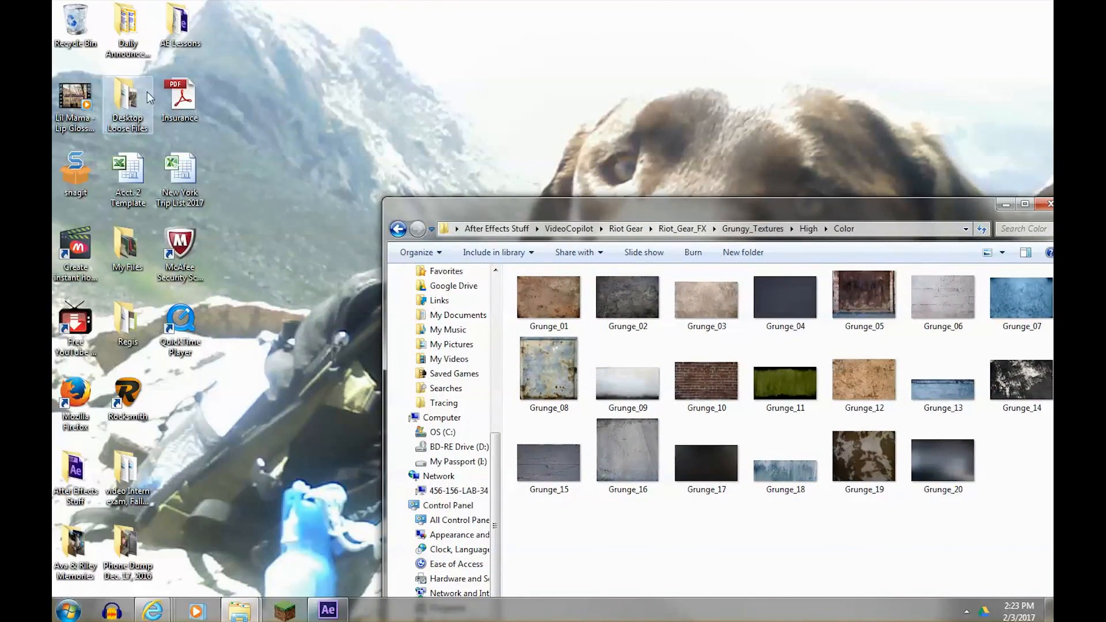
{"action": "double_click", "coordinate": [167, 26]}
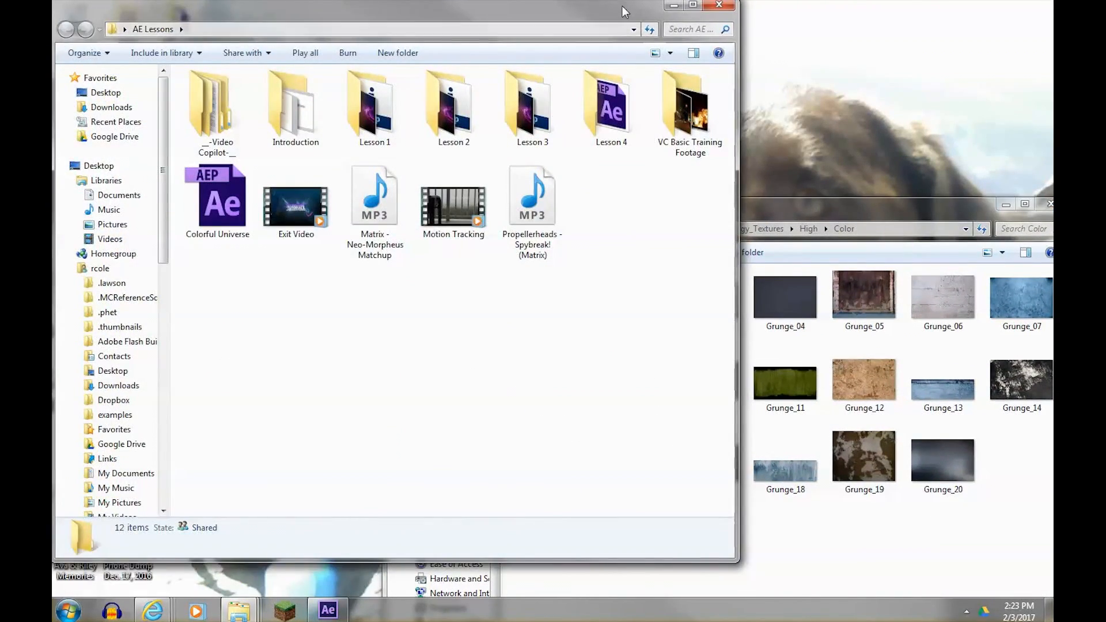
{"action": "left_click_drag", "start_coordinate": [626, 15], "coordinate": [579, 15]}
{"action": "left_click_drag", "start_coordinate": [814, 215], "coordinate": [867, 198]}
{"action": "left_click_drag", "start_coordinate": [761, 365], "coordinate": [663, 132]}
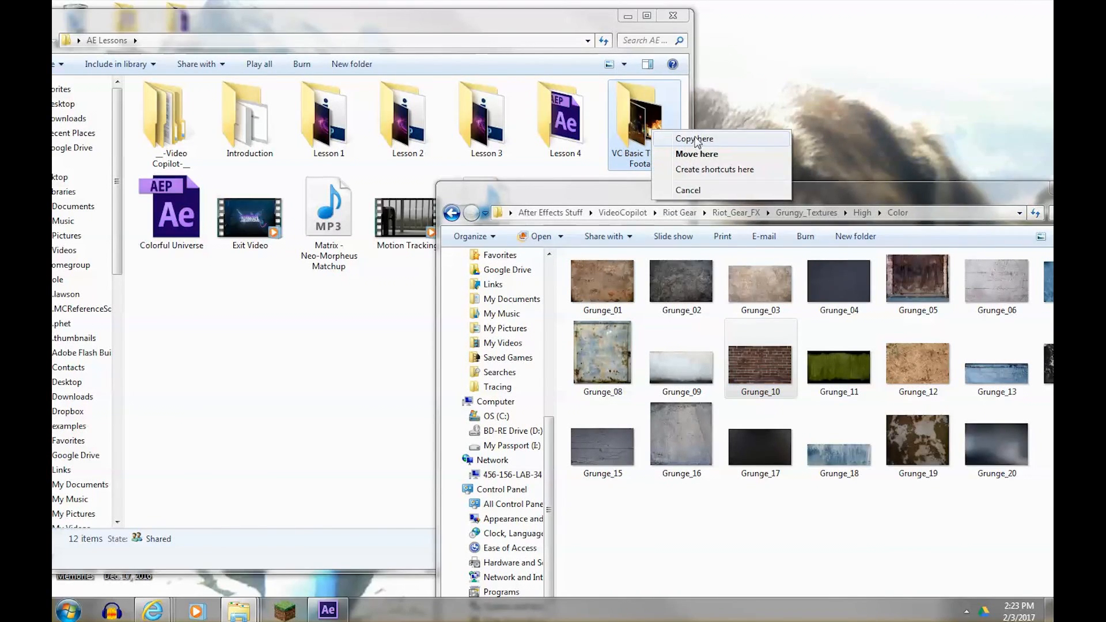
{"action": "left_click", "coordinate": [694, 136]}
{"action": "left_click_drag", "start_coordinate": [803, 198], "coordinate": [615, 162]}
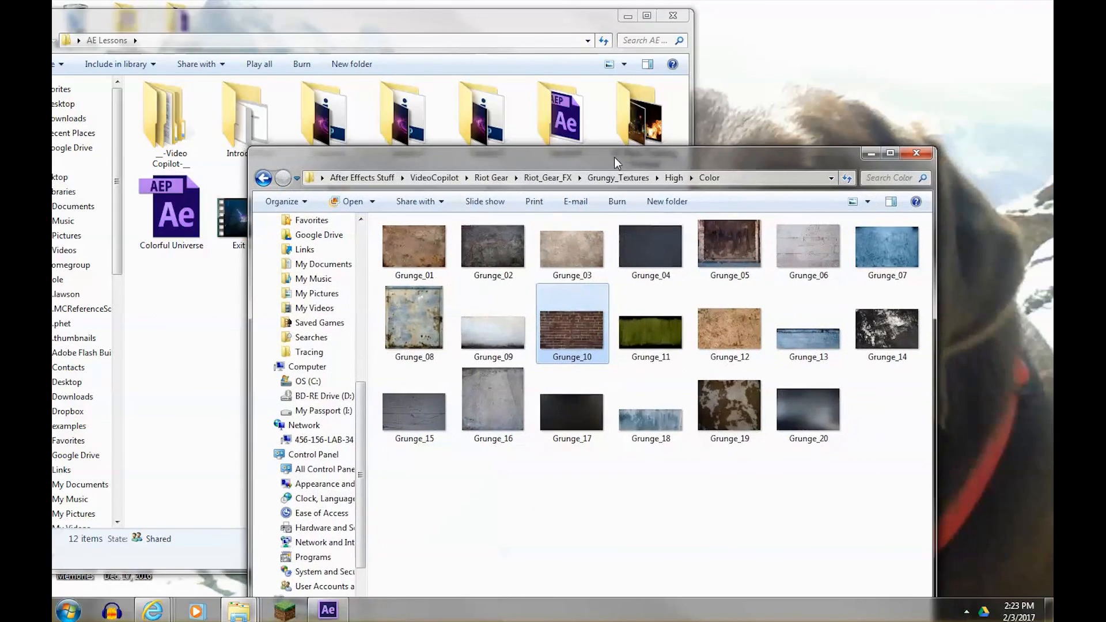
{"action": "left_click", "coordinate": [917, 153]}
{"action": "left_click_drag", "start_coordinate": [581, 26], "coordinate": [735, 33]}
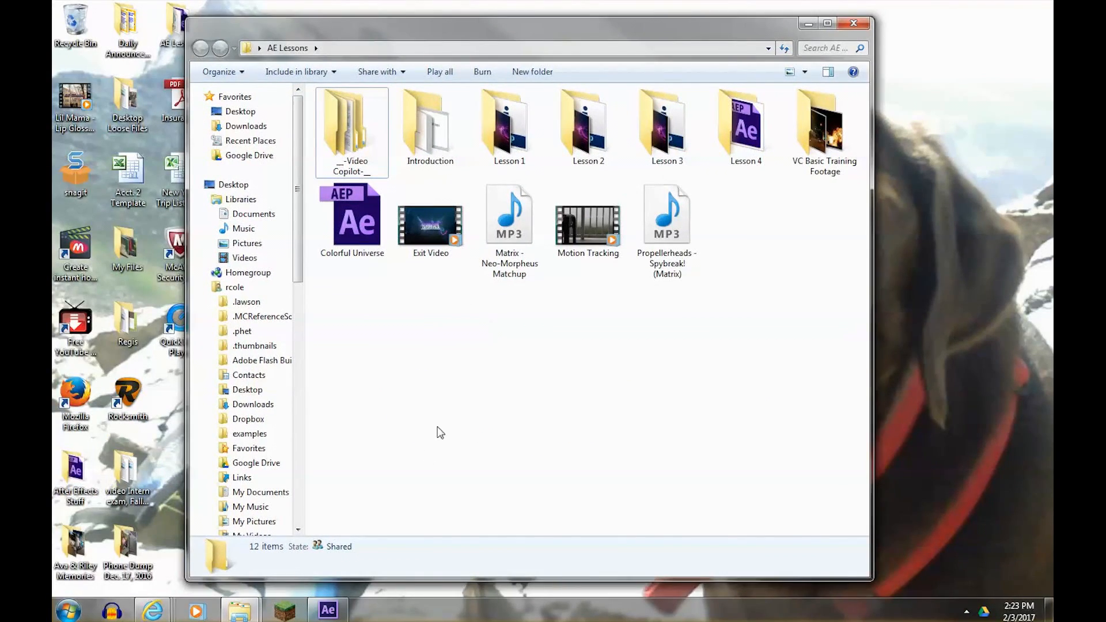
Switch back to After Effects, import Grunge_10 as footage and place it beneath Explosion_01 in the Tino_Fall composition
{"action": "left_click", "coordinate": [338, 611]}
{"action": "double_click", "coordinate": [171, 265]}
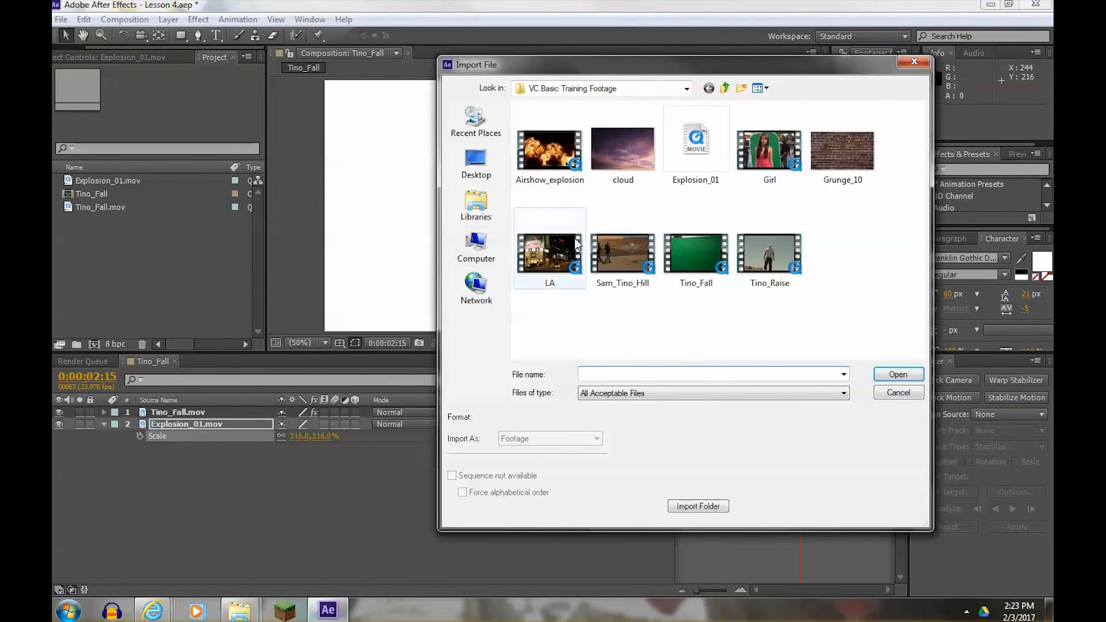
{"action": "left_click", "coordinate": [827, 170]}
{"action": "left_click", "coordinate": [888, 371]}
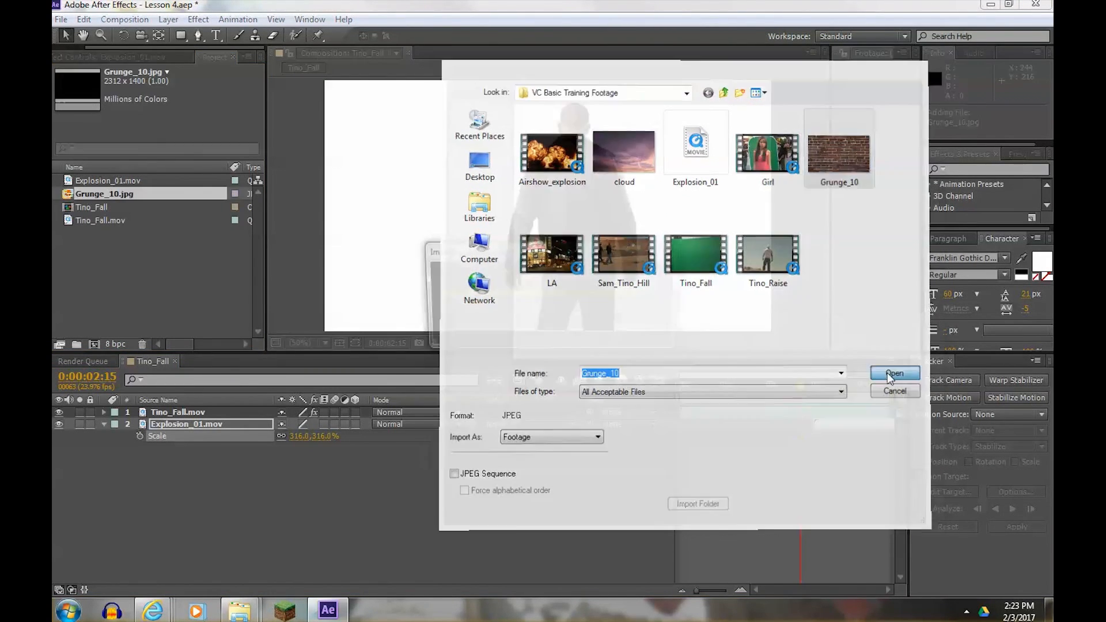
{"action": "left_click_drag", "start_coordinate": [71, 195], "coordinate": [201, 458]}
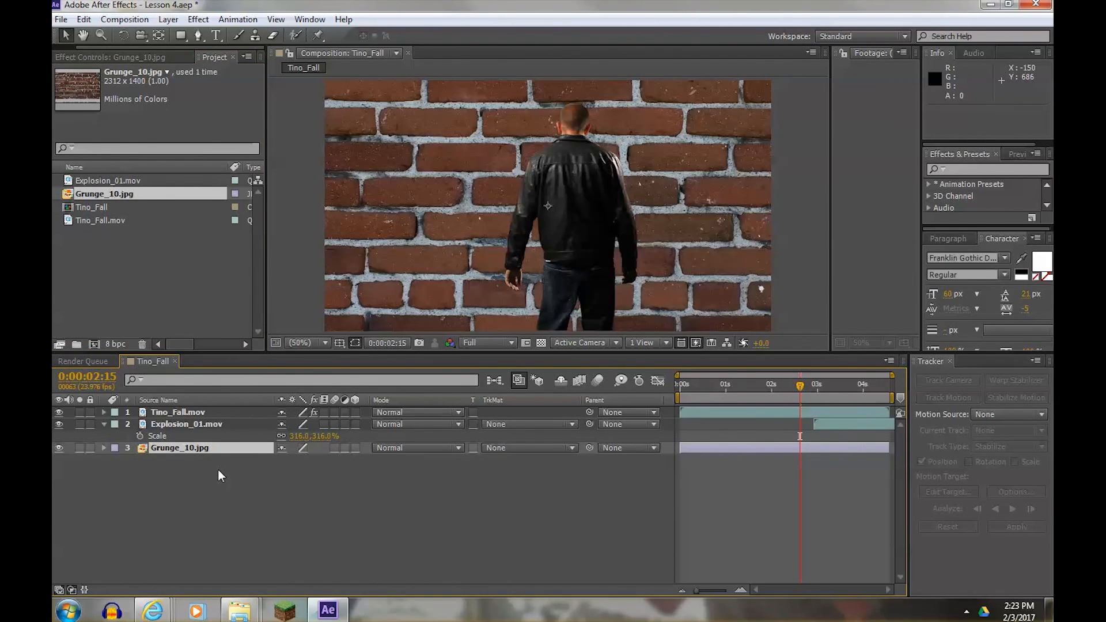
Set the Grunge_10 brick layer's scale to 57% with the current time at 0:00:02:17
{"action": "mouse_move", "coordinate": [801, 392]}
{"action": "left_mouse_down"}
{"action": "mouse_move", "coordinate": [836, 384]}
{"action": "mouse_move", "coordinate": [803, 390]}
{"action": "left_mouse_up"}
{"action": "left_click", "coordinate": [189, 448]}
{"action": "key", "text": "s"}
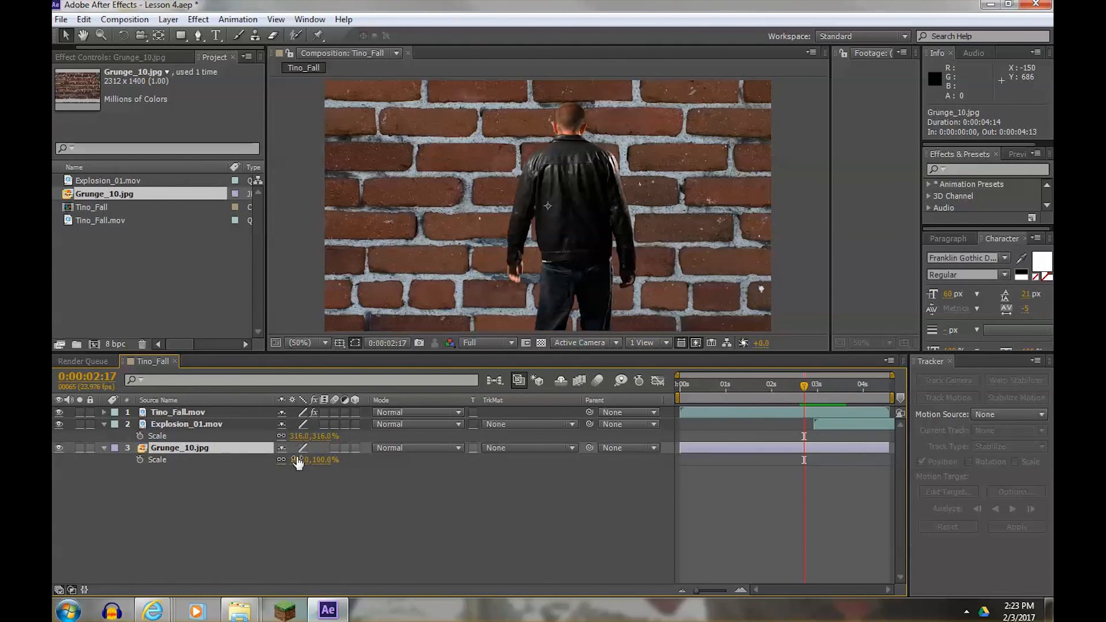
{"action": "mouse_move", "coordinate": [300, 461]}
{"action": "left_mouse_down"}
{"action": "mouse_move", "coordinate": [269, 460]}
{"action": "mouse_move", "coordinate": [279, 460]}
{"action": "left_mouse_up"}
{"action": "key", "text": "Return"}
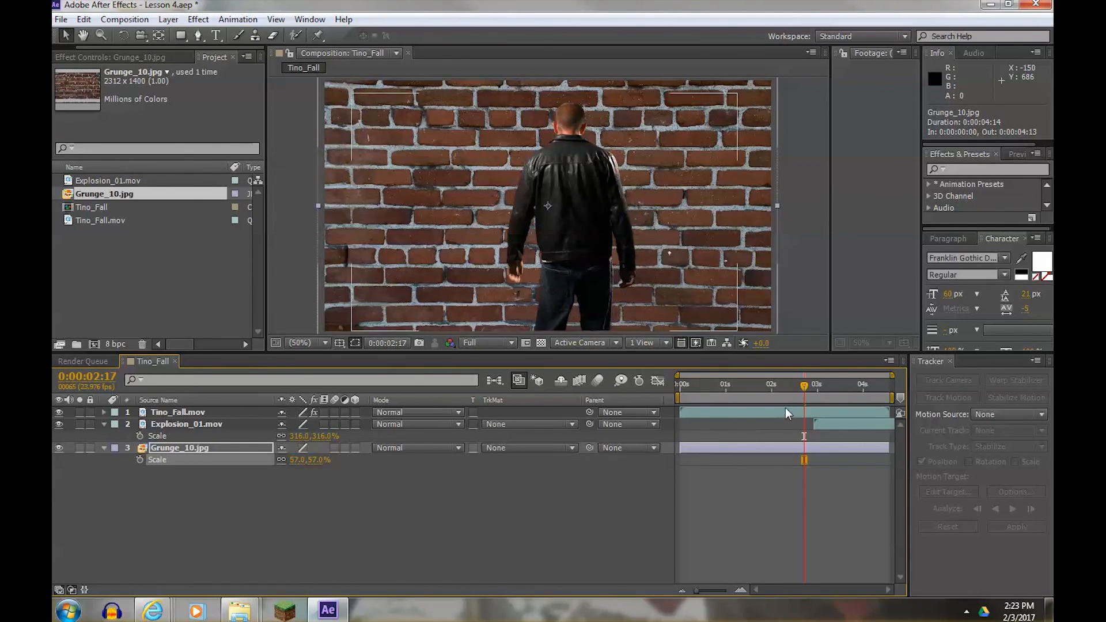
Scale the Tino_Fall layer to 91% and move it down to position 640, 405
{"action": "left_click", "coordinate": [178, 415]}
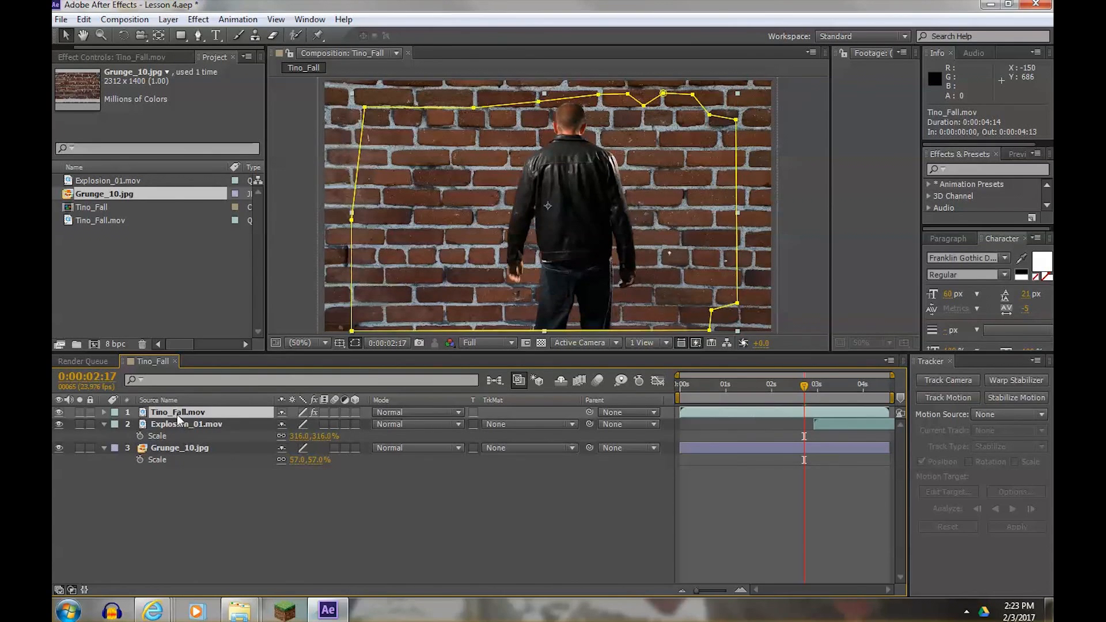
{"action": "key", "text": "s"}
{"action": "left_click_drag", "start_coordinate": [302, 424], "coordinate": [293, 421]}
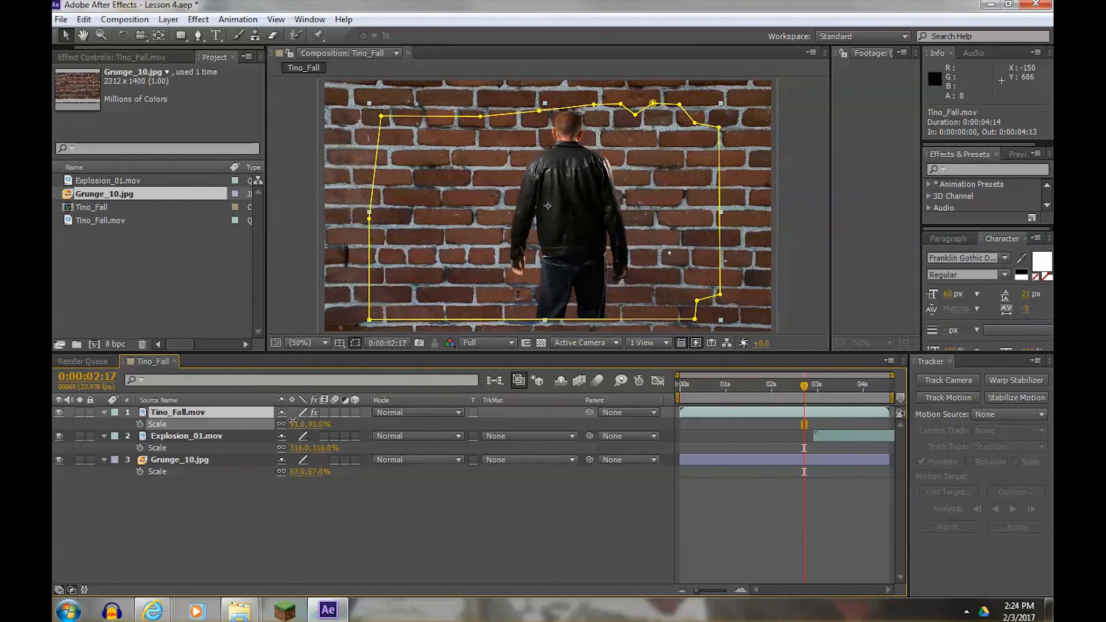
{"action": "left_click", "coordinate": [188, 412]}
{"action": "key", "text": "p"}
{"action": "left_click_drag", "start_coordinate": [311, 424], "coordinate": [340, 424]}
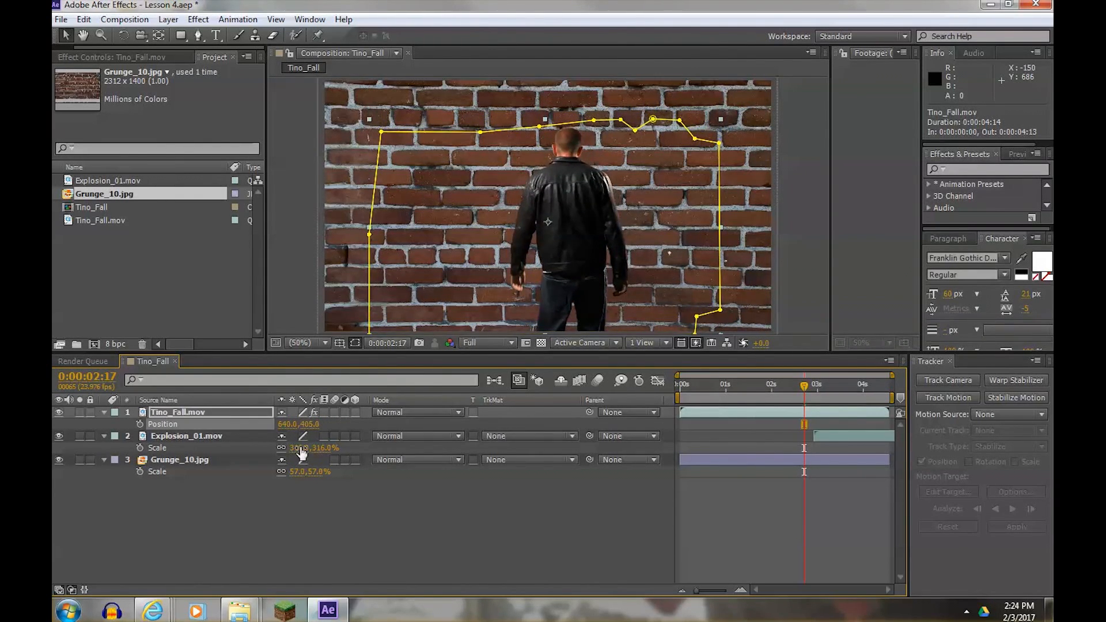
Review the Tino_Fall layer's scale, position, opacity and rotation individually, and then its full set of transform properties
{"action": "left_click", "coordinate": [175, 415]}
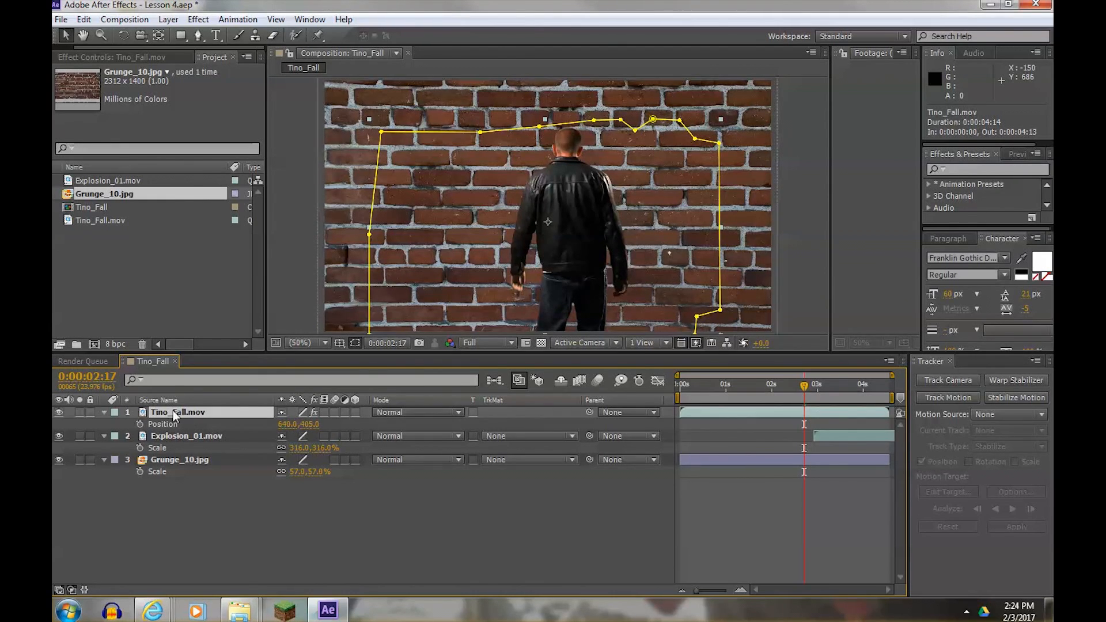
{"action": "key", "text": "s"}
{"action": "key", "text": "p"}
{"action": "key", "text": "t"}
{"action": "key", "text": "r"}
{"action": "key", "text": "p"}
{"action": "left_click", "coordinate": [105, 412]}
{"action": "left_click", "coordinate": [104, 413]}
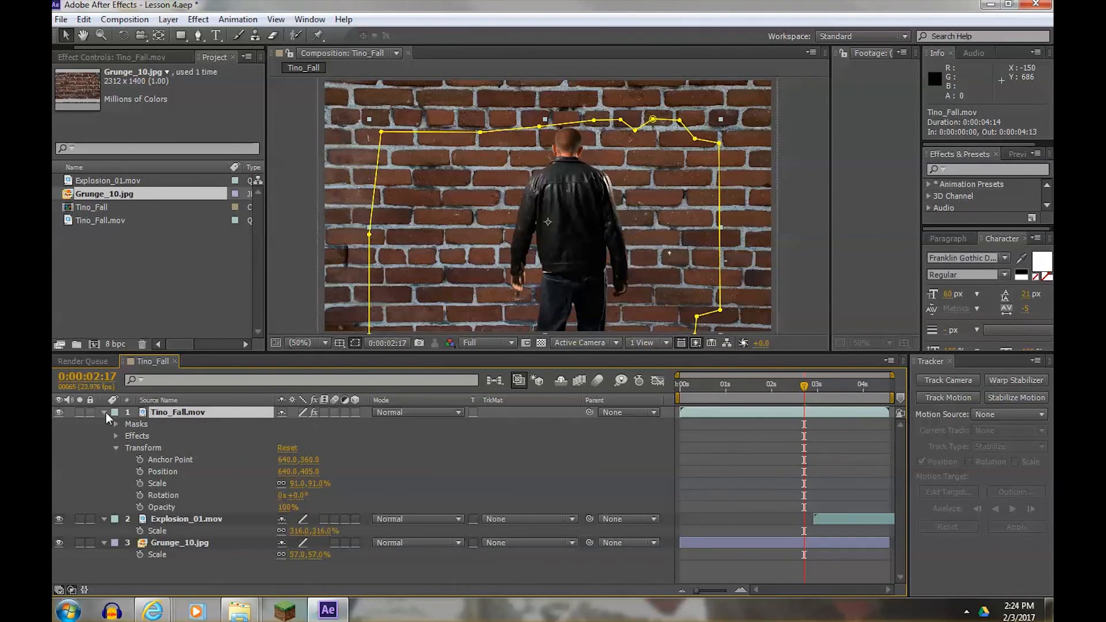
{"action": "left_click", "coordinate": [117, 448]}
{"action": "left_click", "coordinate": [119, 445]}
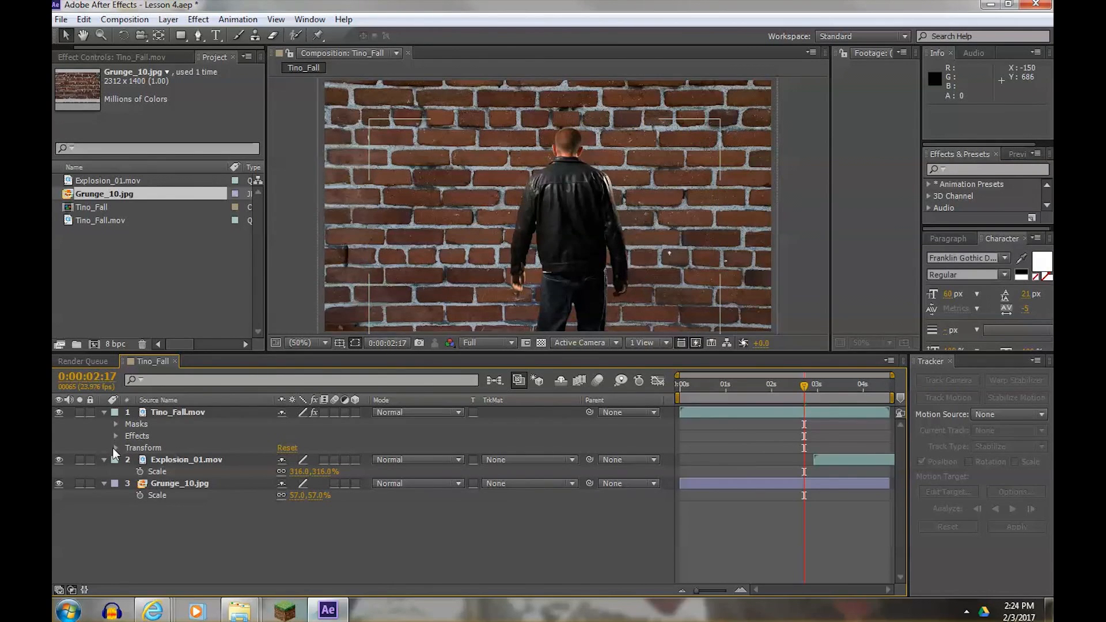
{"action": "left_click", "coordinate": [116, 448]}
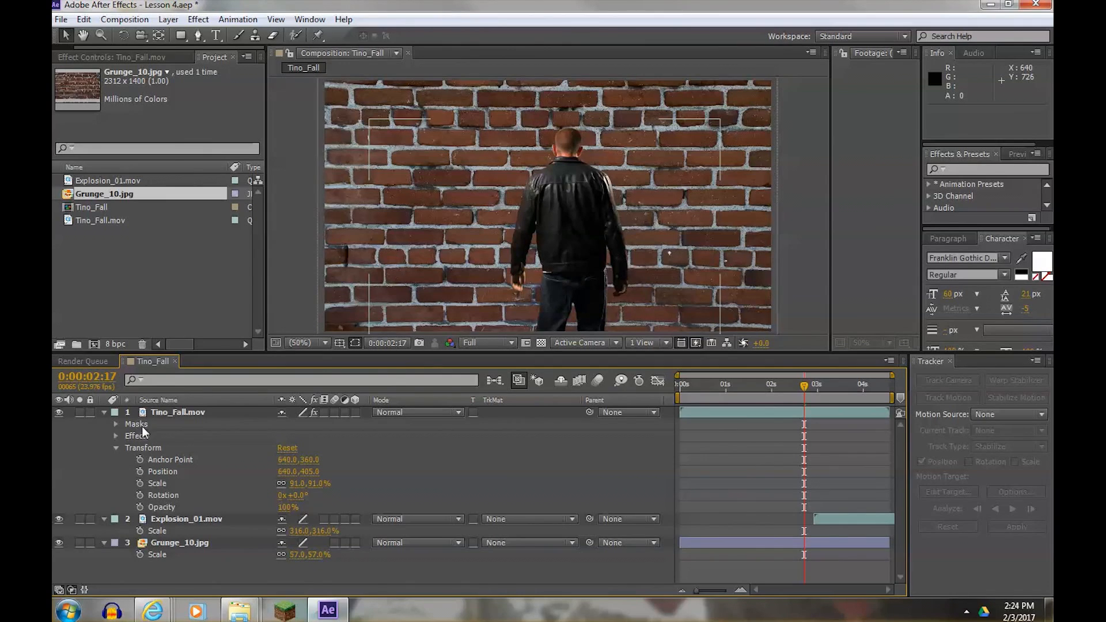
Reveal Mask 1's properties on Tino_Fall, try adjusting its feather and opacity, and undo the change
{"action": "left_click", "coordinate": [116, 424]}
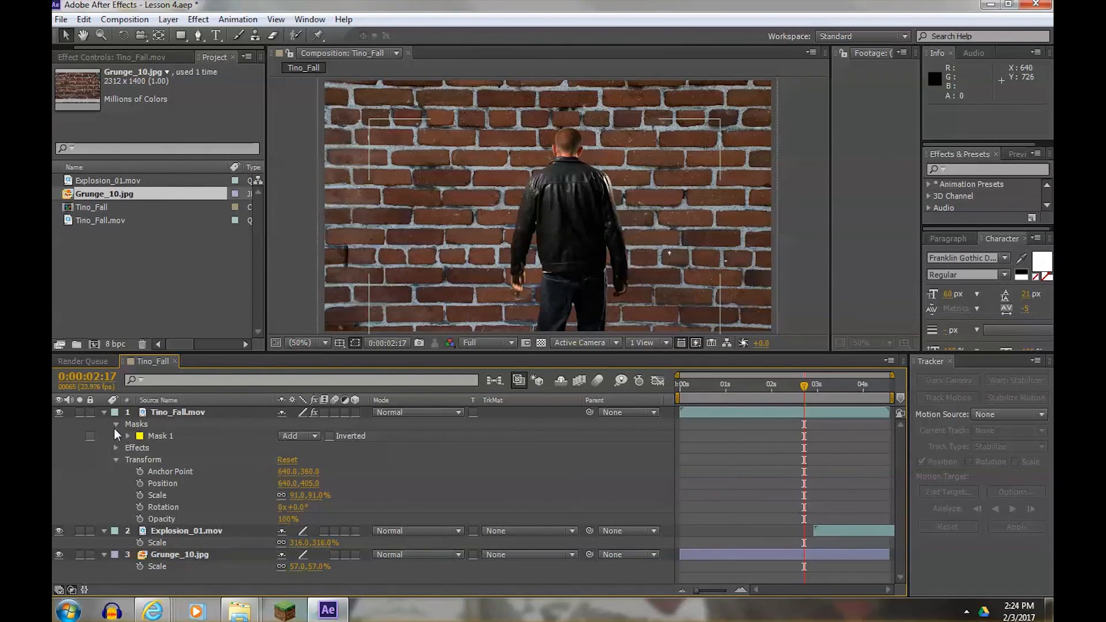
{"action": "left_click", "coordinate": [127, 435]}
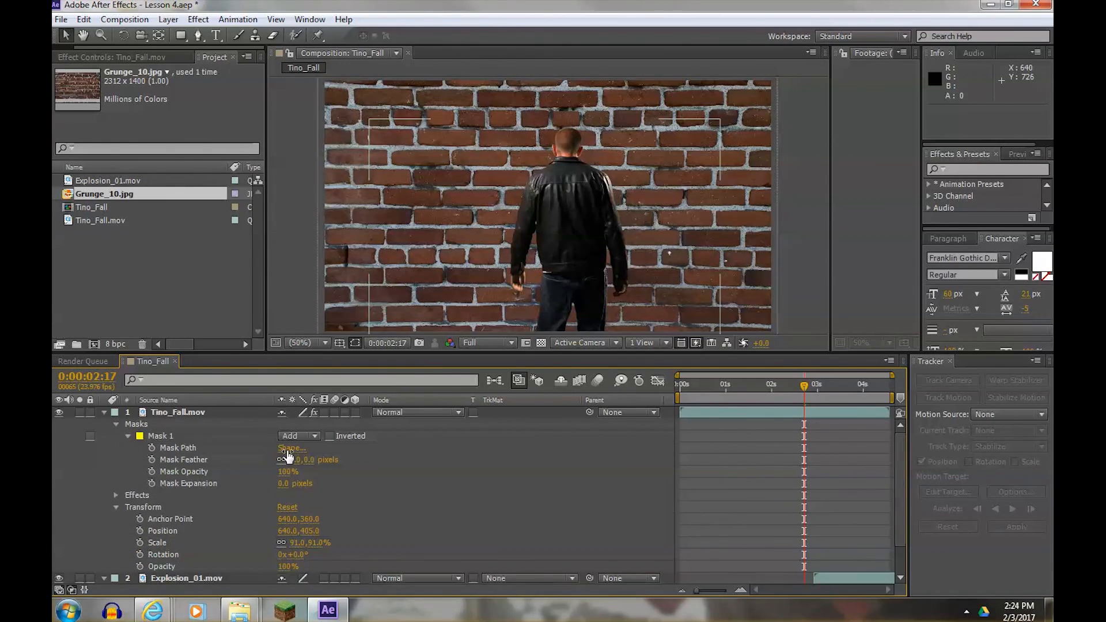
{"action": "left_click", "coordinate": [190, 459]}
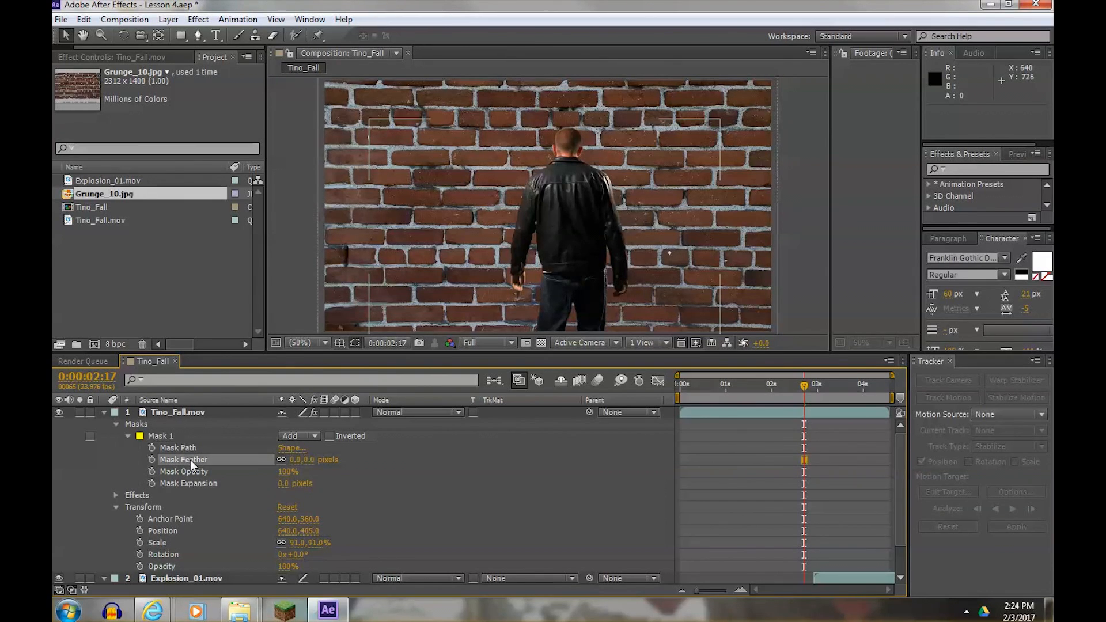
{"action": "left_click_drag", "start_coordinate": [286, 459], "coordinate": [246, 456]}
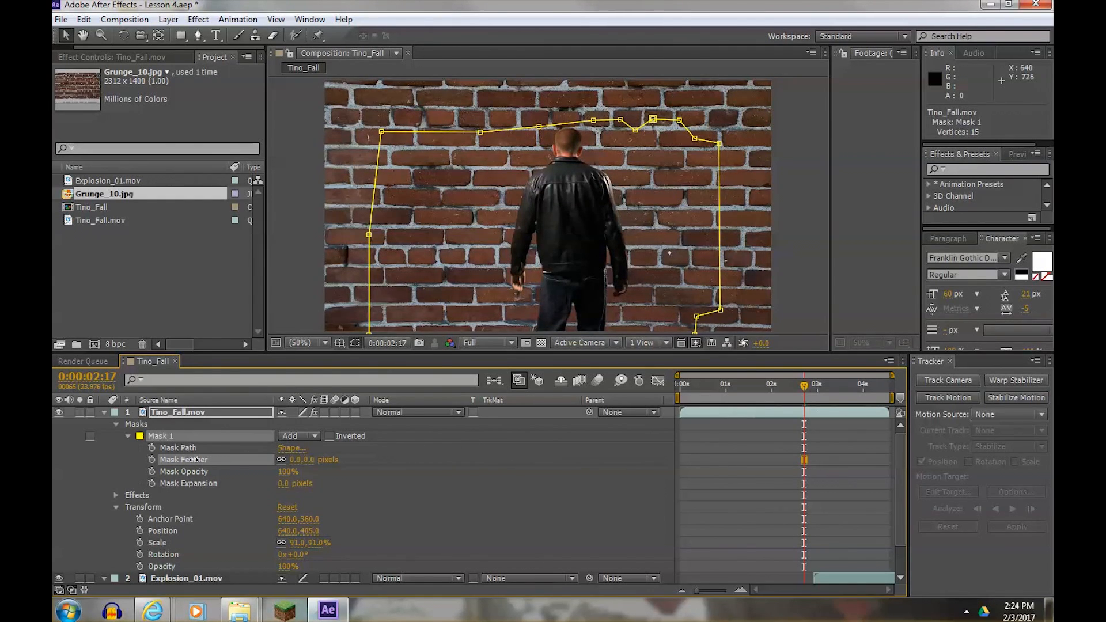
{"action": "left_click_drag", "start_coordinate": [285, 471], "coordinate": [339, 476]}
{"action": "key", "text": "ctrl+z"}
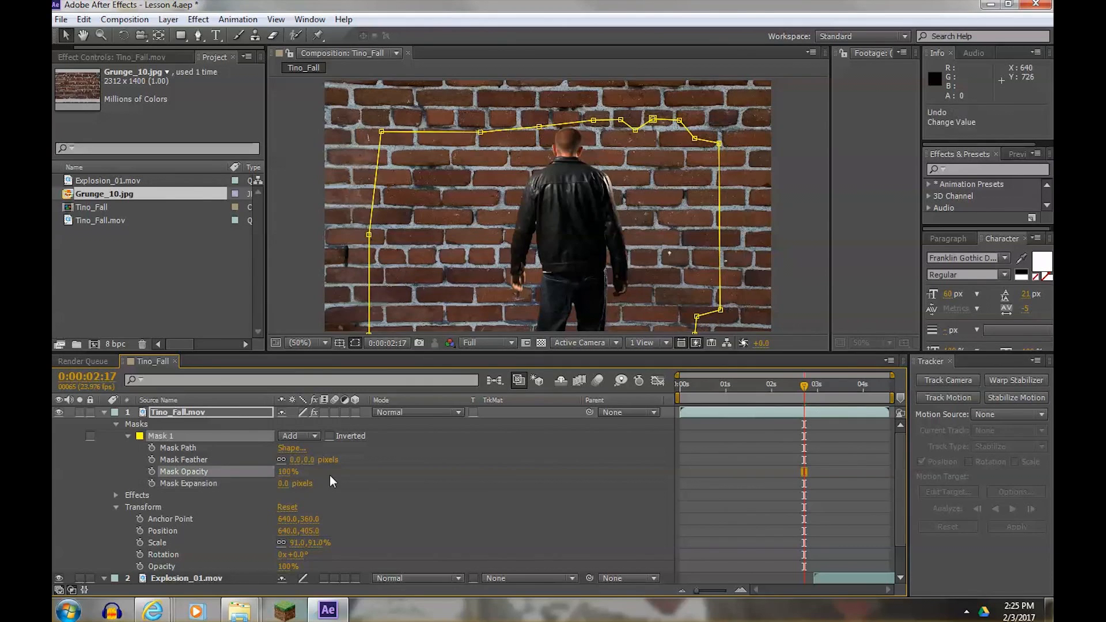
Examine the Keylight (1.2) settings on Tino_Fall in both the timeline and the effect controls, and collapse the layer's property groups
{"action": "left_click", "coordinate": [129, 436]}
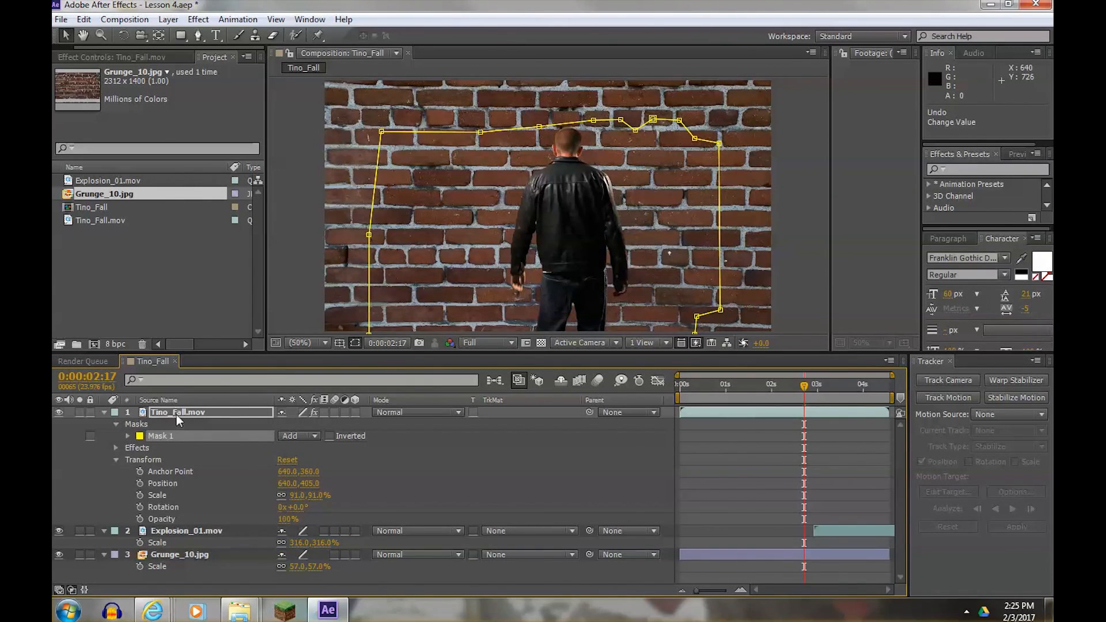
{"action": "left_click", "coordinate": [176, 414]}
{"action": "left_click", "coordinate": [116, 424]}
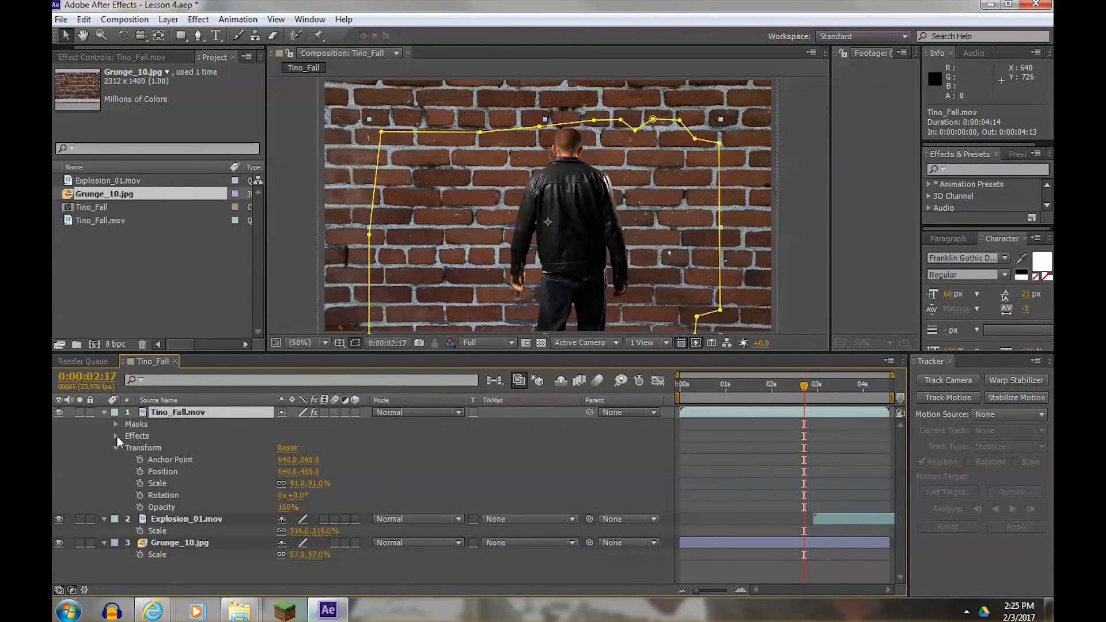
{"action": "left_click", "coordinate": [116, 436]}
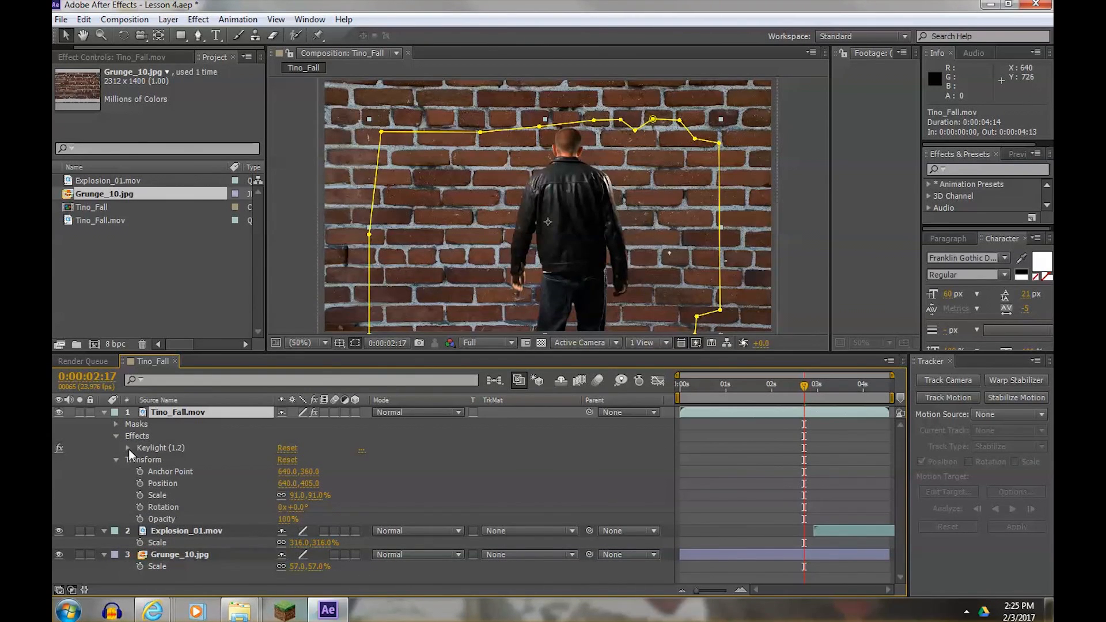
{"action": "left_click", "coordinate": [129, 448]}
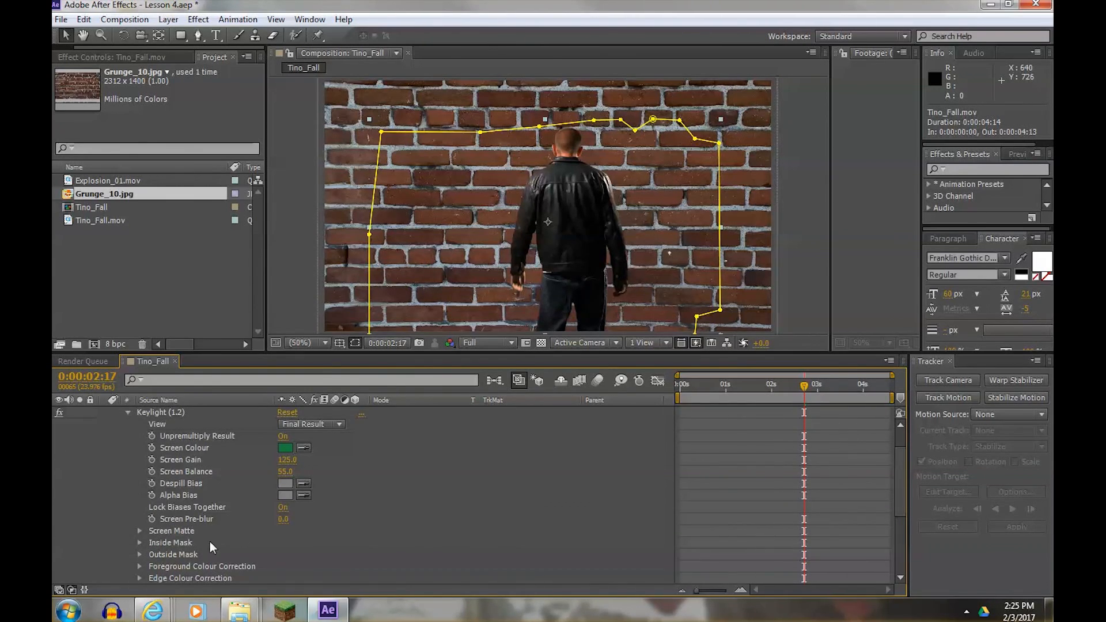
{"action": "left_click", "coordinate": [115, 57]}
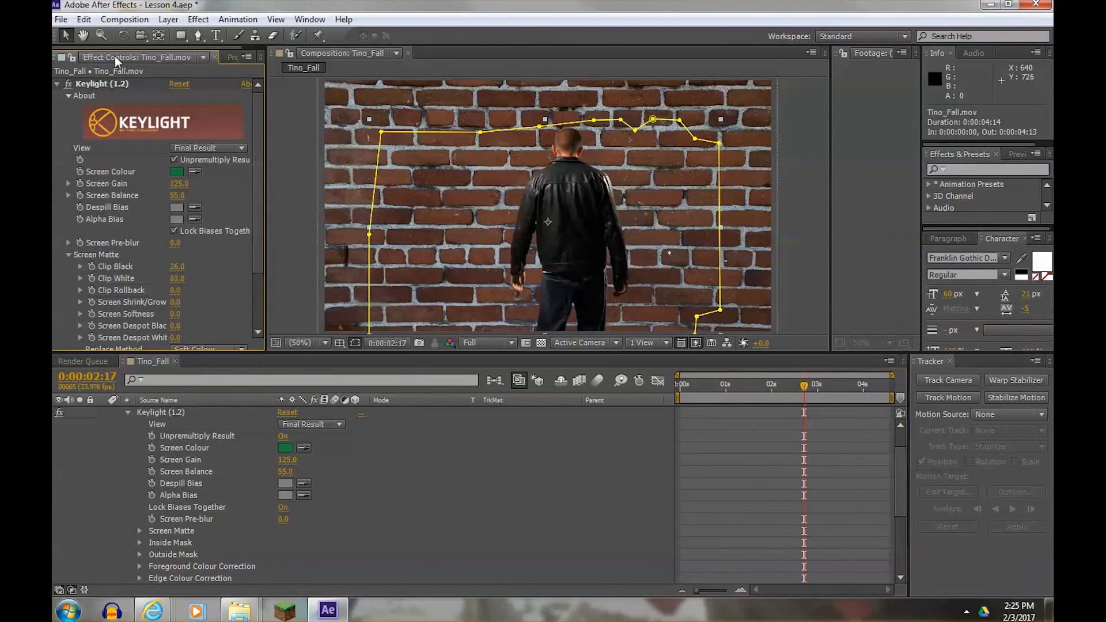
{"action": "left_click", "coordinate": [127, 469]}
{"action": "scroll", "coordinate": [126, 470], "scroll_direction": "up", "scroll_amount": 1}
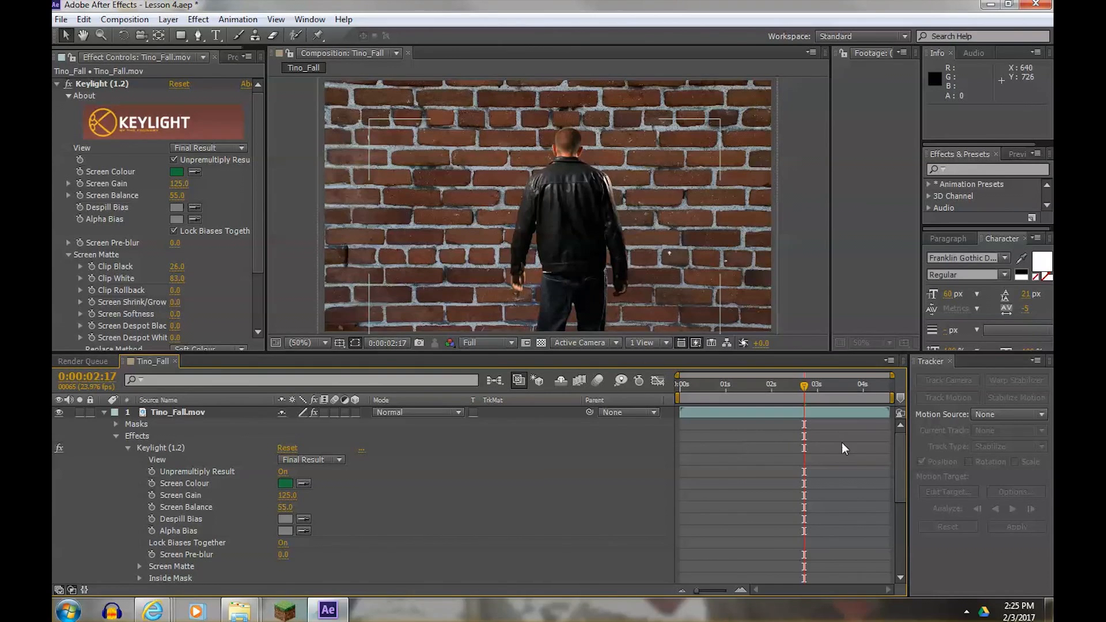
{"action": "left_click", "coordinate": [115, 436]}
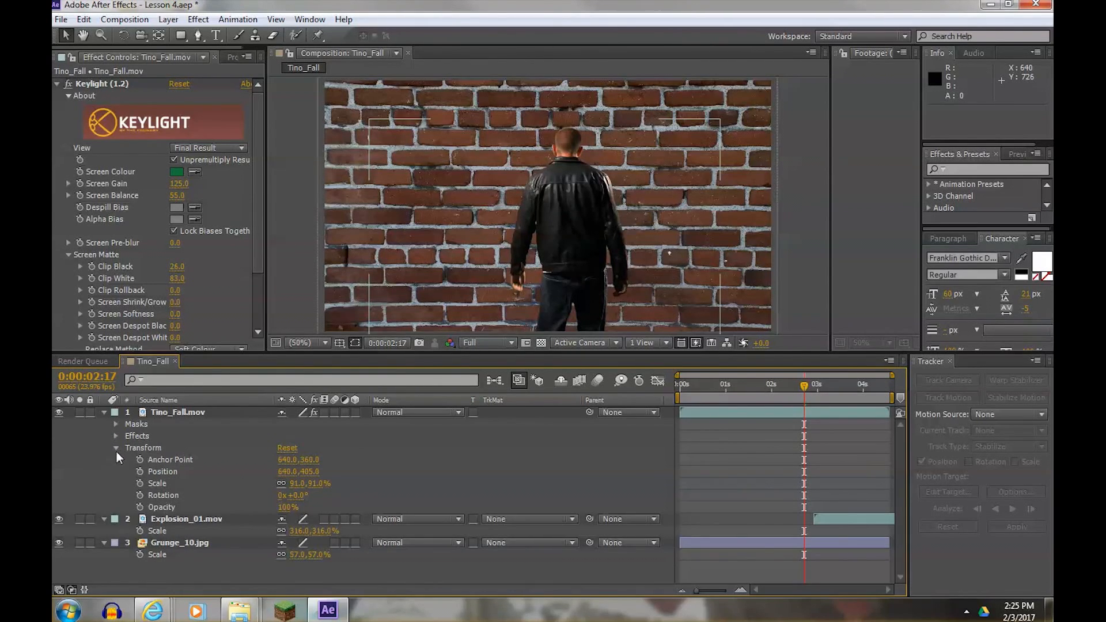
{"action": "left_click", "coordinate": [116, 448]}
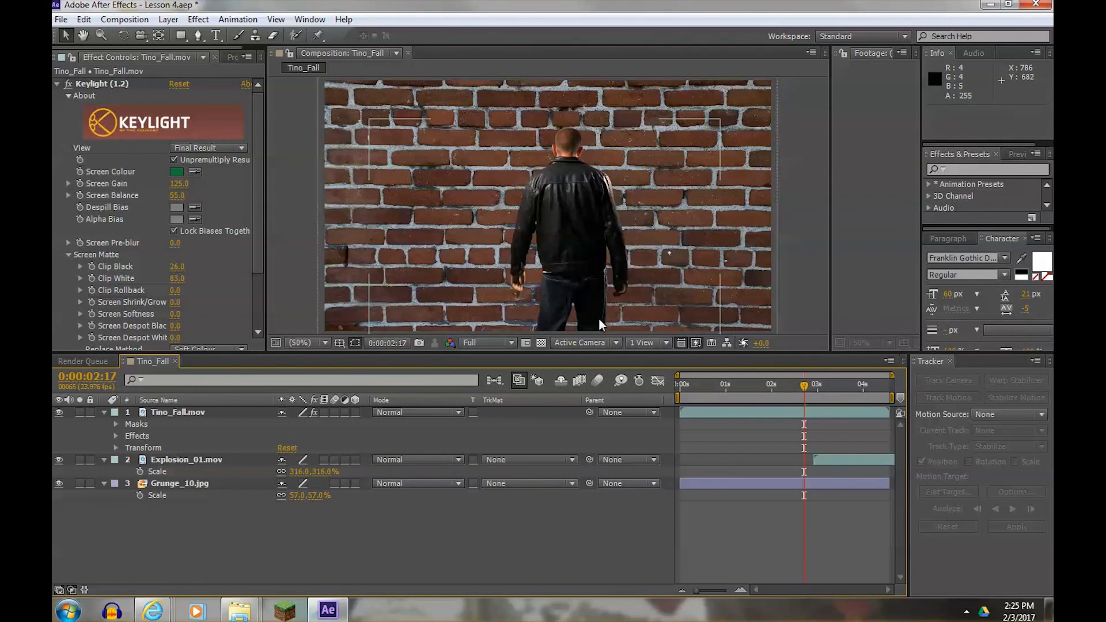
Preview the composition with the brick wall background from just after the two-second mark
{"action": "left_click_drag", "start_coordinate": [792, 386], "coordinate": [788, 386]}
{"action": "key", "text": "space"}
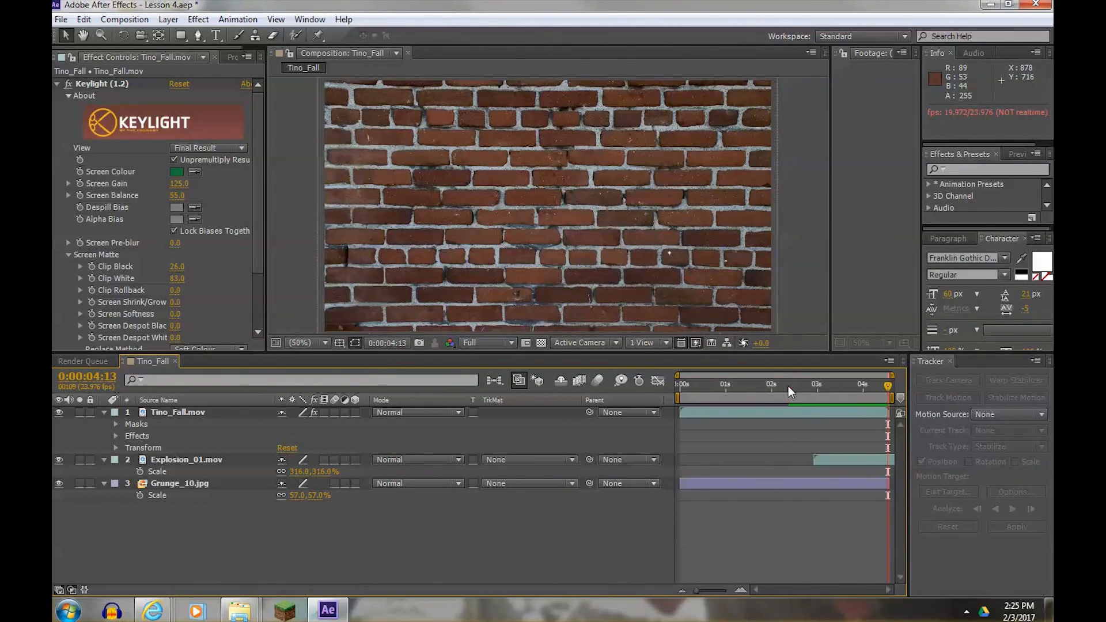
{"action": "key", "text": "space"}
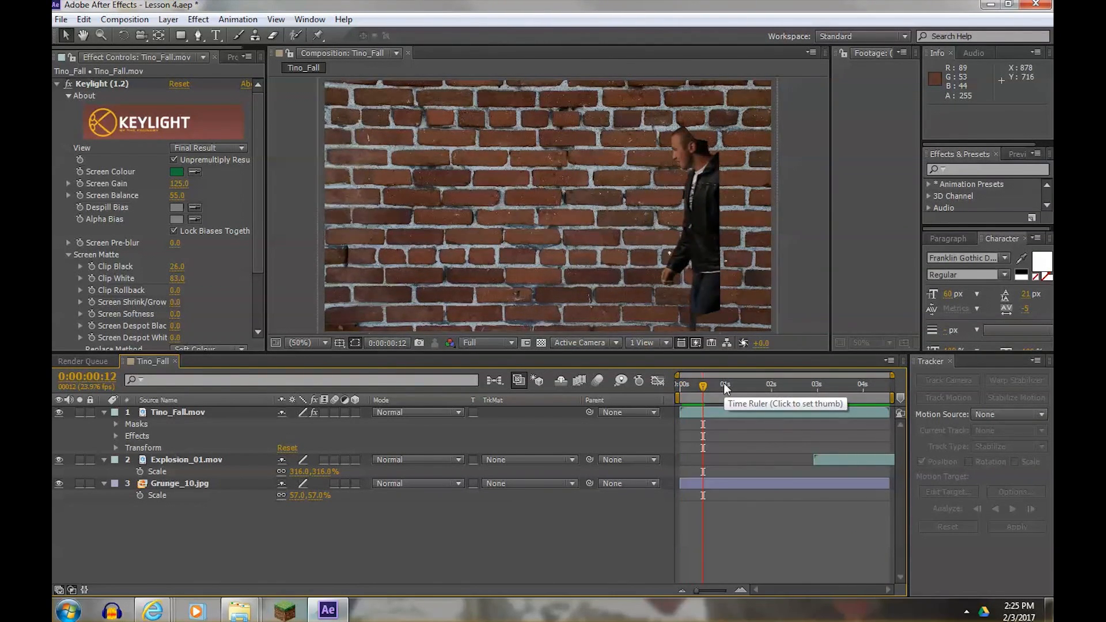
At frame 11, shift the Tino_Fall layer horizontally to an X position of 818 so the actor stands near the frame's edge
{"action": "mouse_move", "coordinate": [723, 385]}
{"action": "left_mouse_down"}
{"action": "mouse_move", "coordinate": [678, 387]}
{"action": "mouse_move", "coordinate": [702, 389]}
{"action": "left_mouse_up"}
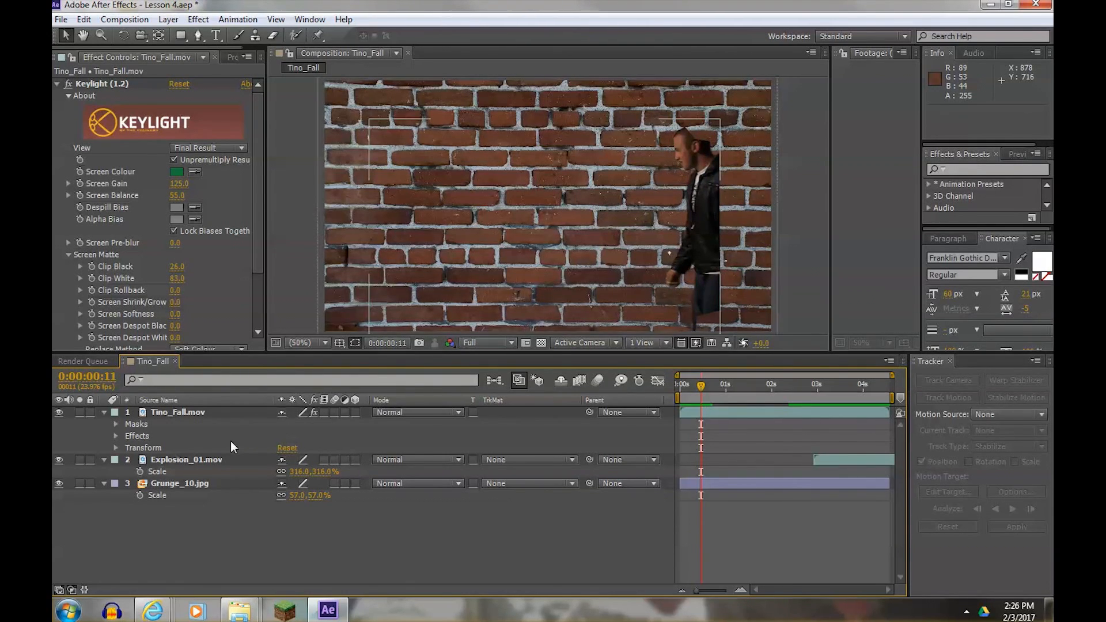
{"action": "left_click", "coordinate": [180, 410]}
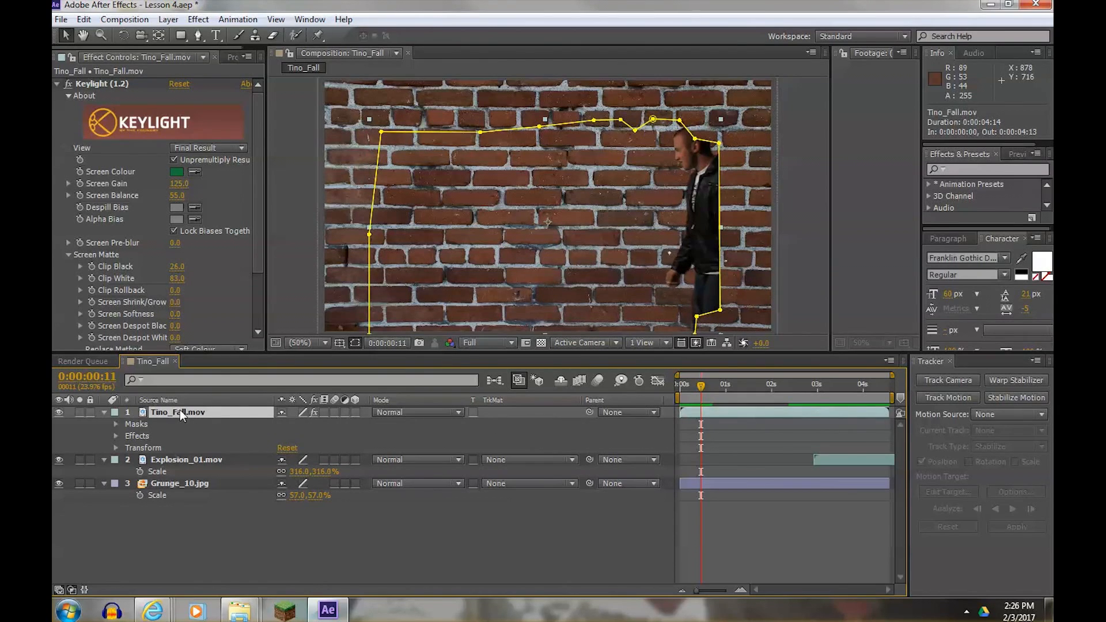
{"action": "key", "text": "p"}
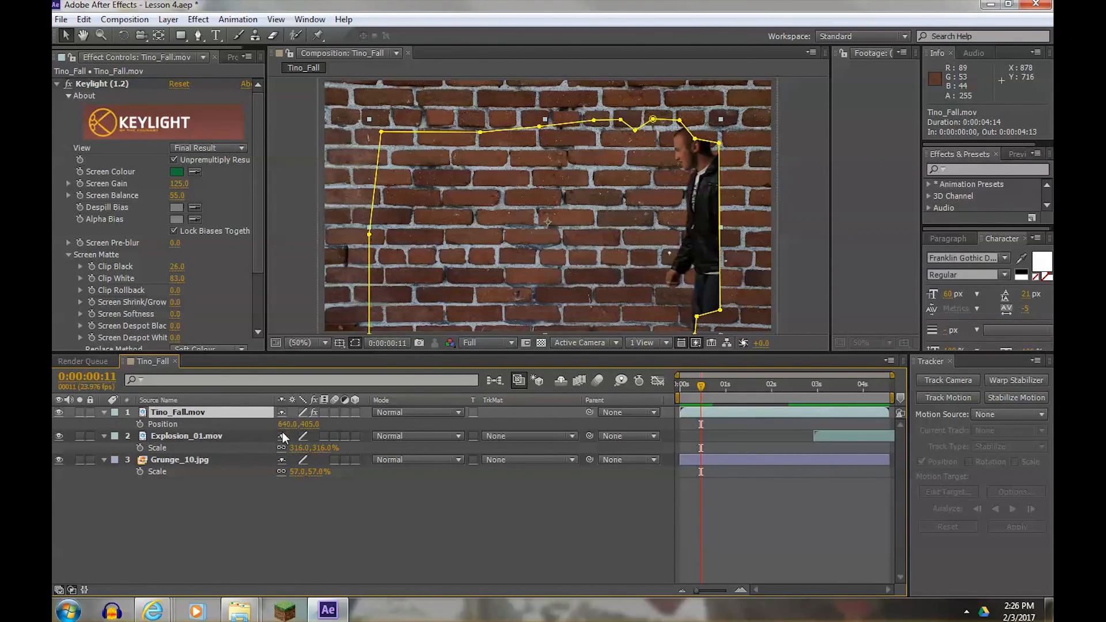
{"action": "left_click_drag", "start_coordinate": [283, 426], "coordinate": [382, 425]}
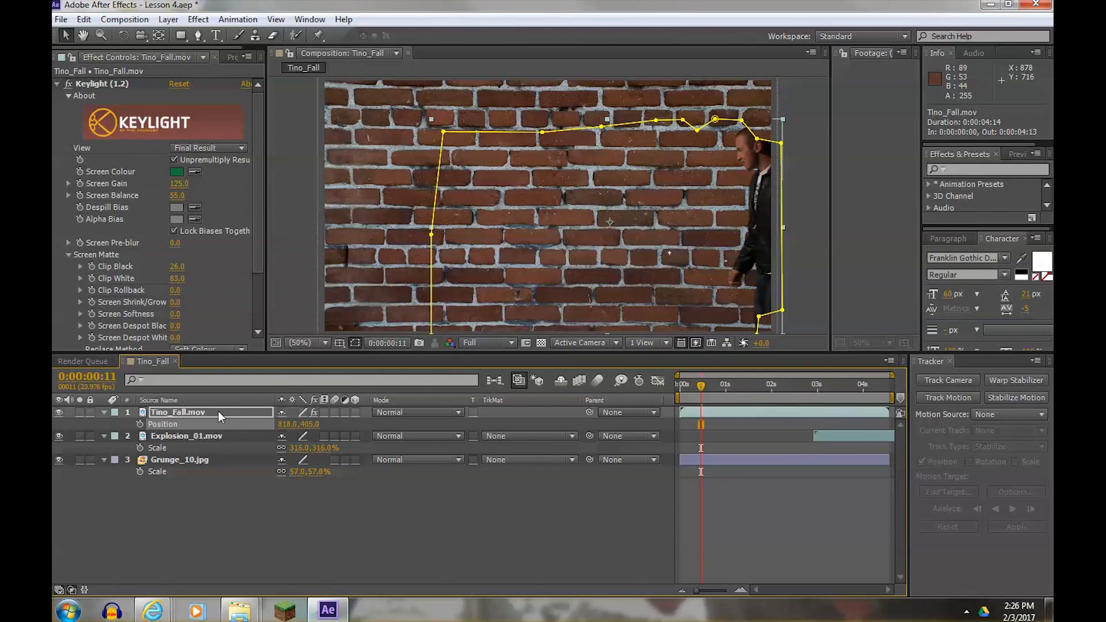
Scale the Tino_Fall layer up to 107% and set its position to 819, 363
{"action": "left_click", "coordinate": [196, 410]}
{"action": "key", "text": "s"}
{"action": "left_click_drag", "start_coordinate": [307, 424], "coordinate": [308, 423]}
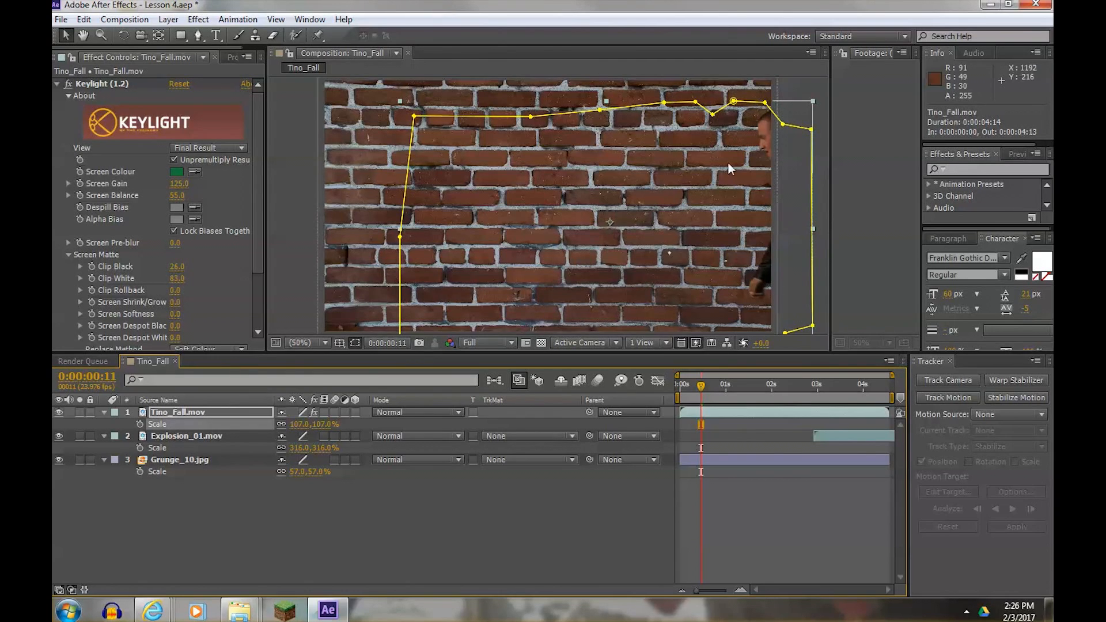
{"action": "left_click", "coordinate": [195, 411]}
{"action": "key", "text": "p"}
{"action": "left_click_drag", "start_coordinate": [310, 429], "coordinate": [284, 425]}
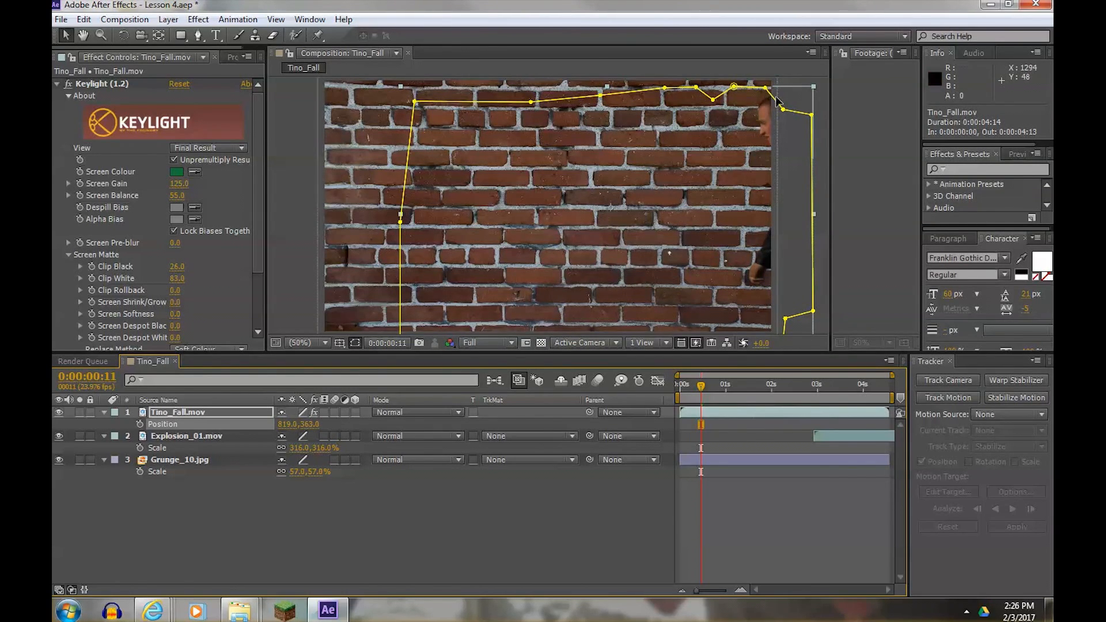
Check the composite of actor and explosion at 0:00:03:06 with no layer selected, and save the project
{"action": "left_click_drag", "start_coordinate": [700, 385], "coordinate": [828, 387]}
{"action": "left_click", "coordinate": [589, 510]}
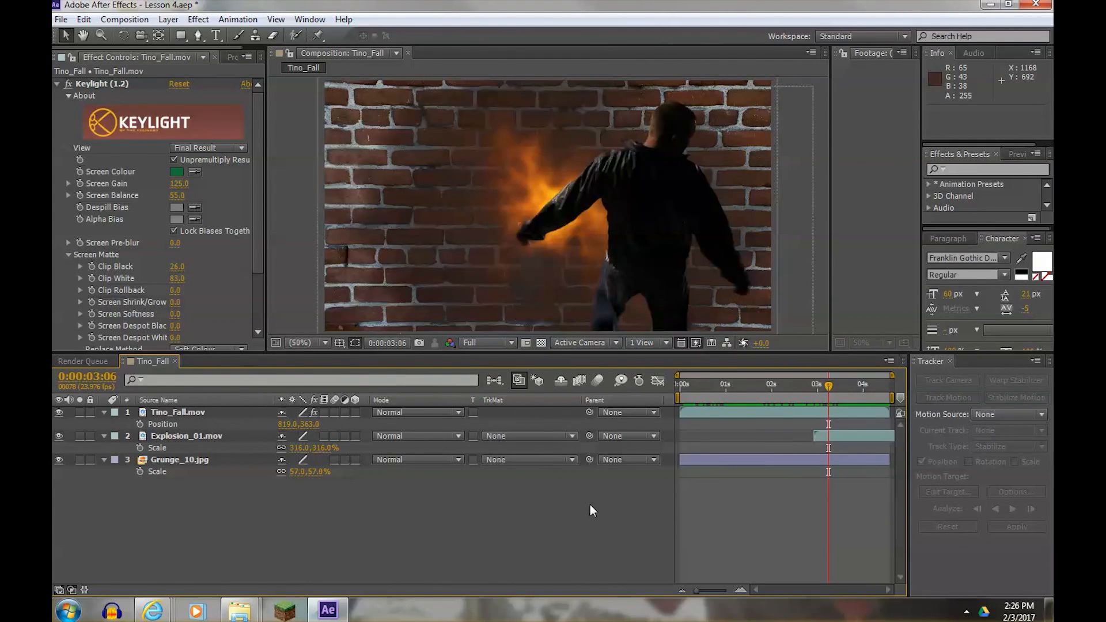
{"action": "key", "text": "ctrl+s"}
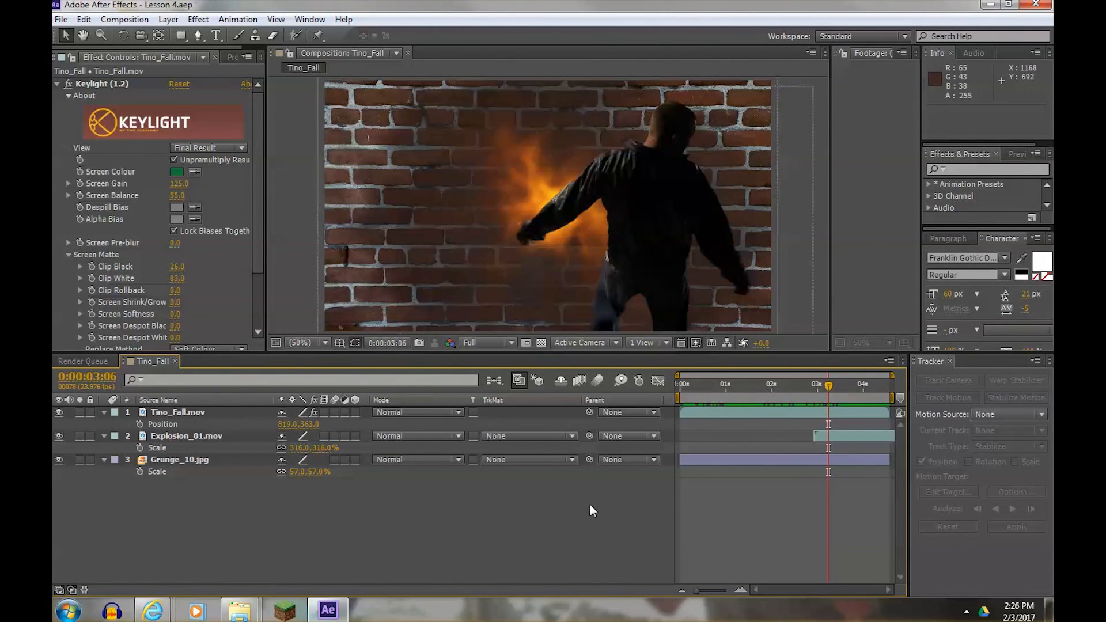